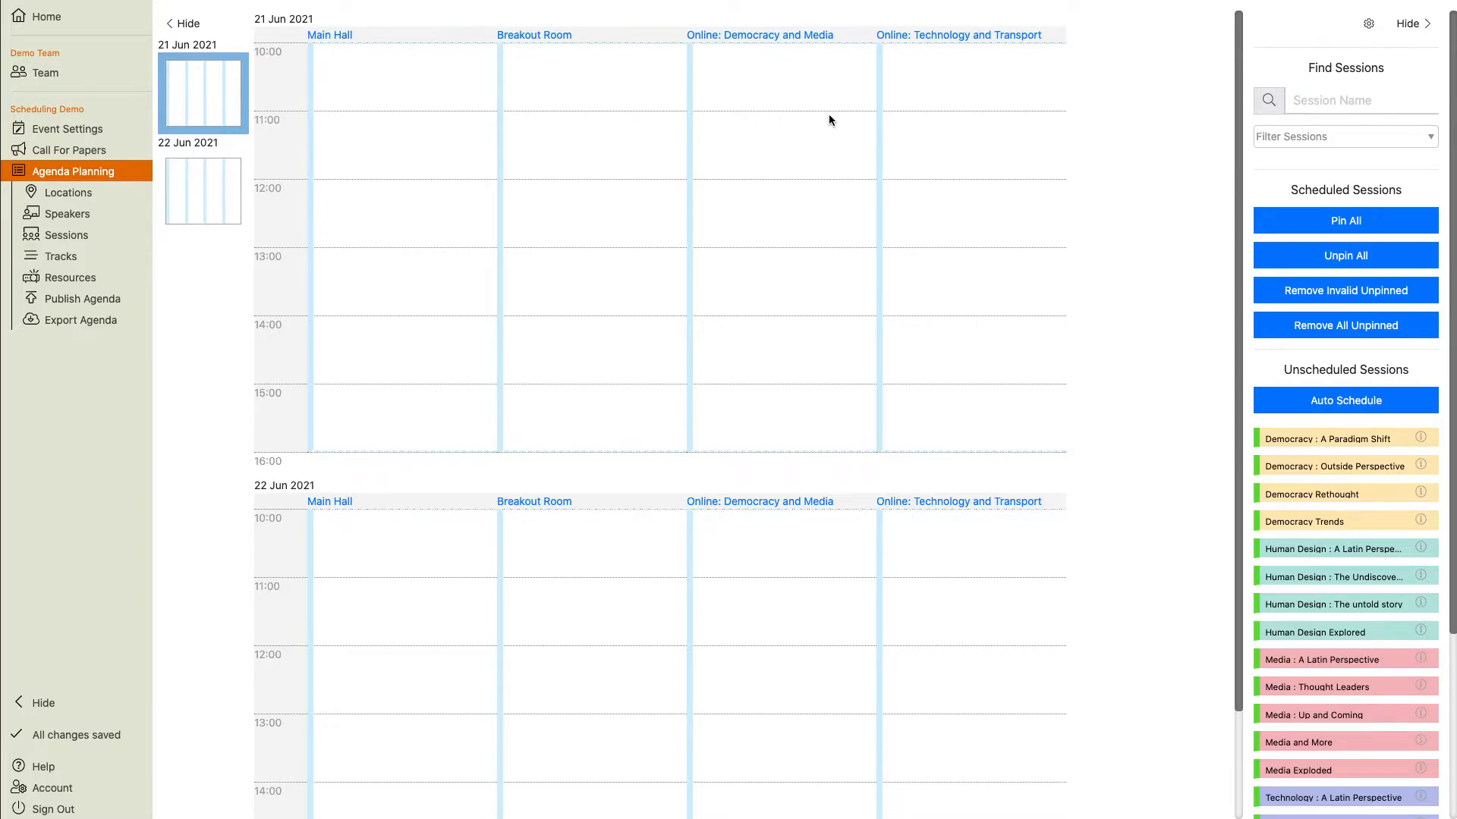
Assign the Democracy track to the Main Hall and Online: Democracy and Media locations.
scroll(1345, 646, down, 5)
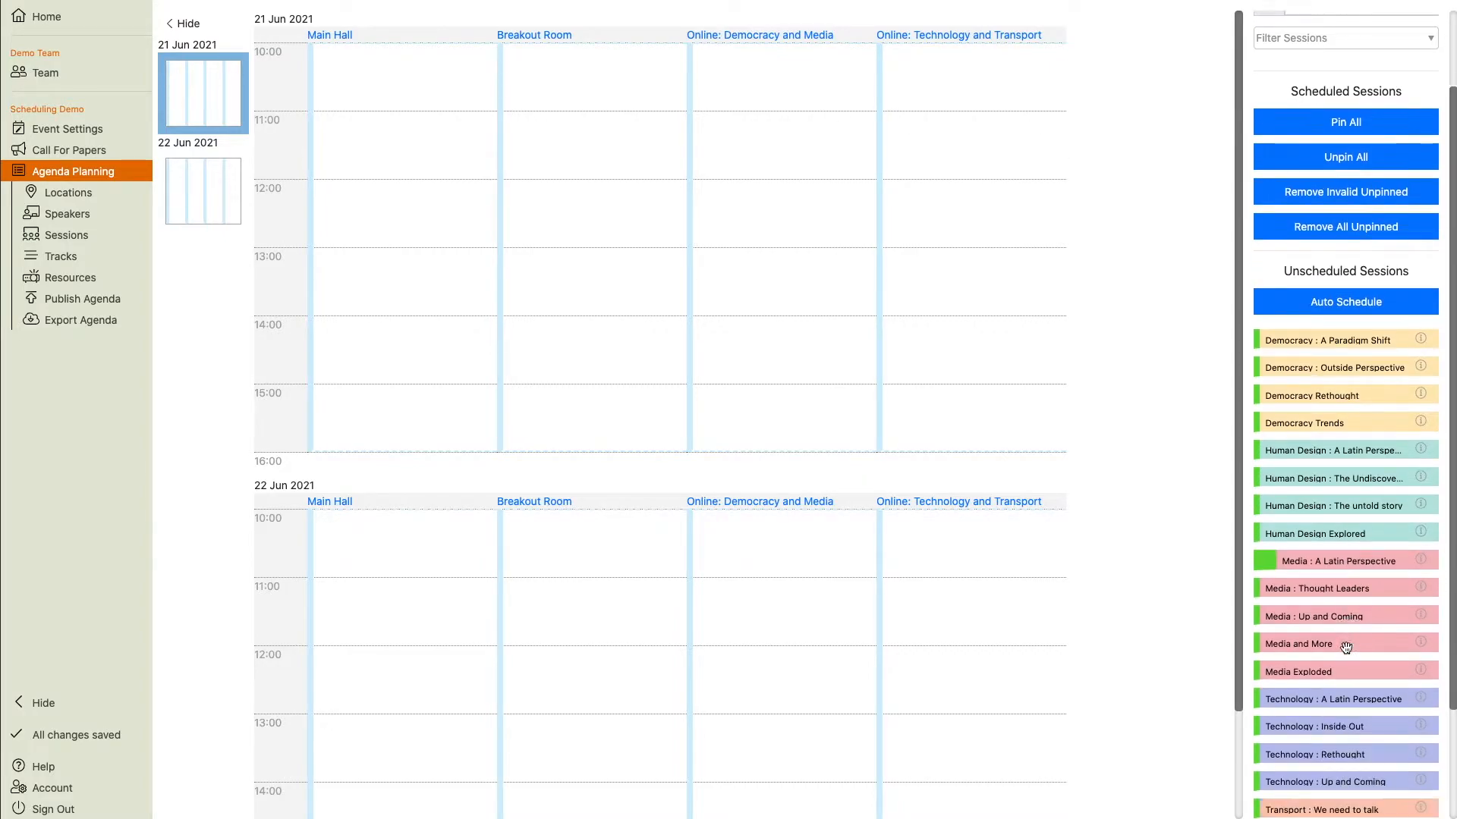
scroll(1345, 646, up, 5)
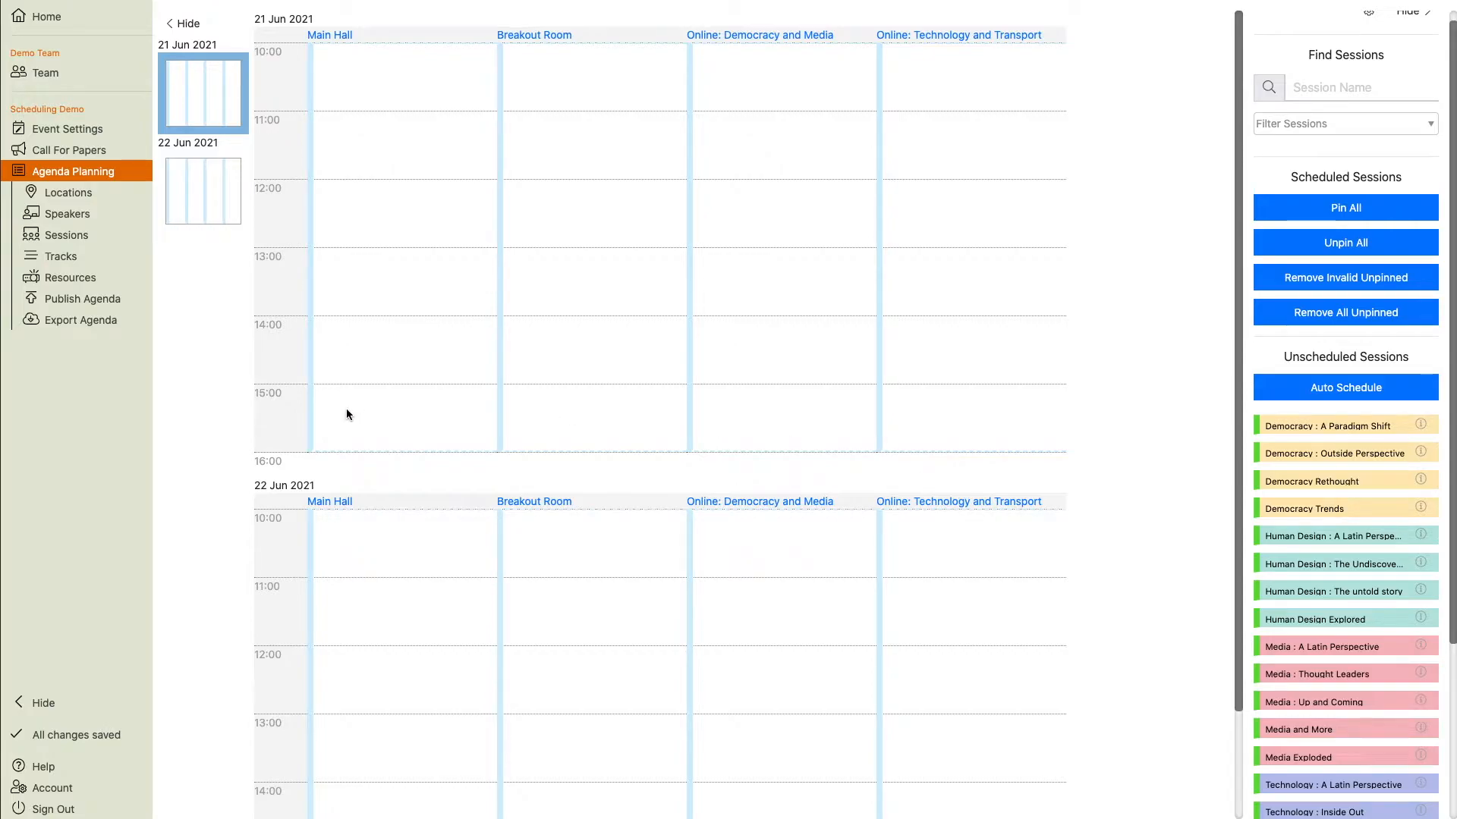
click(60, 256)
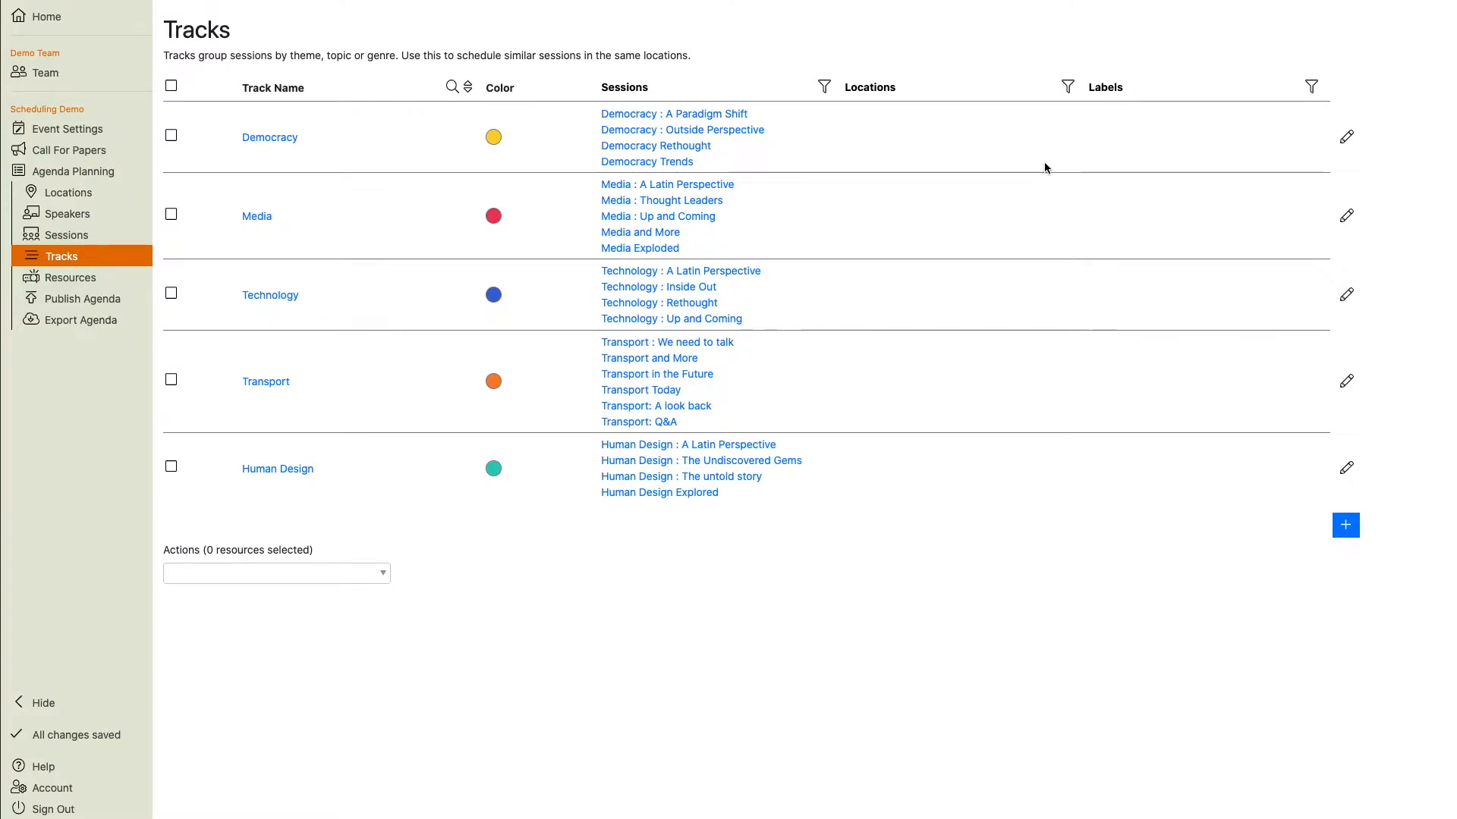
click(1346, 136)
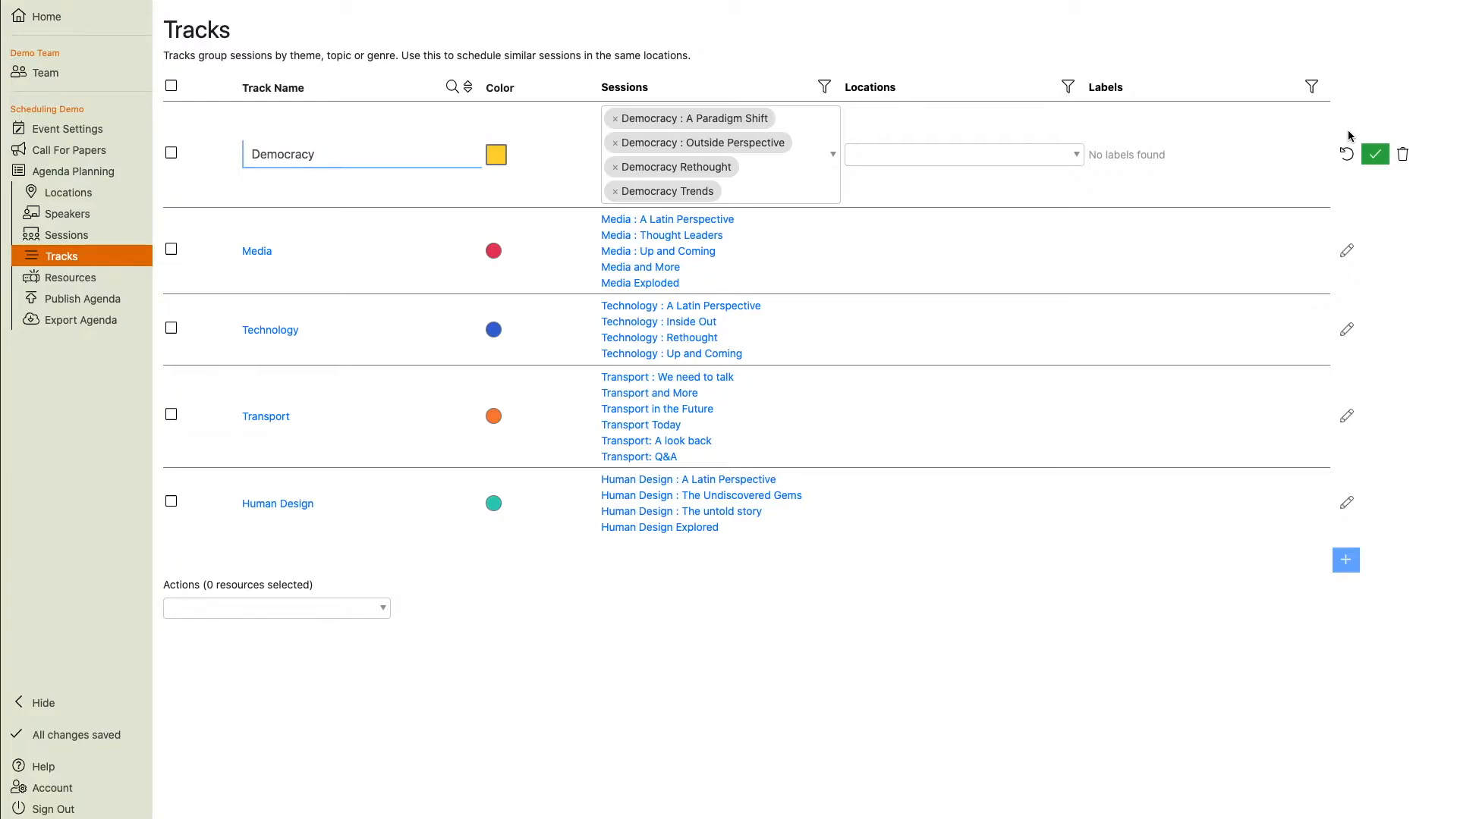
click(1011, 168)
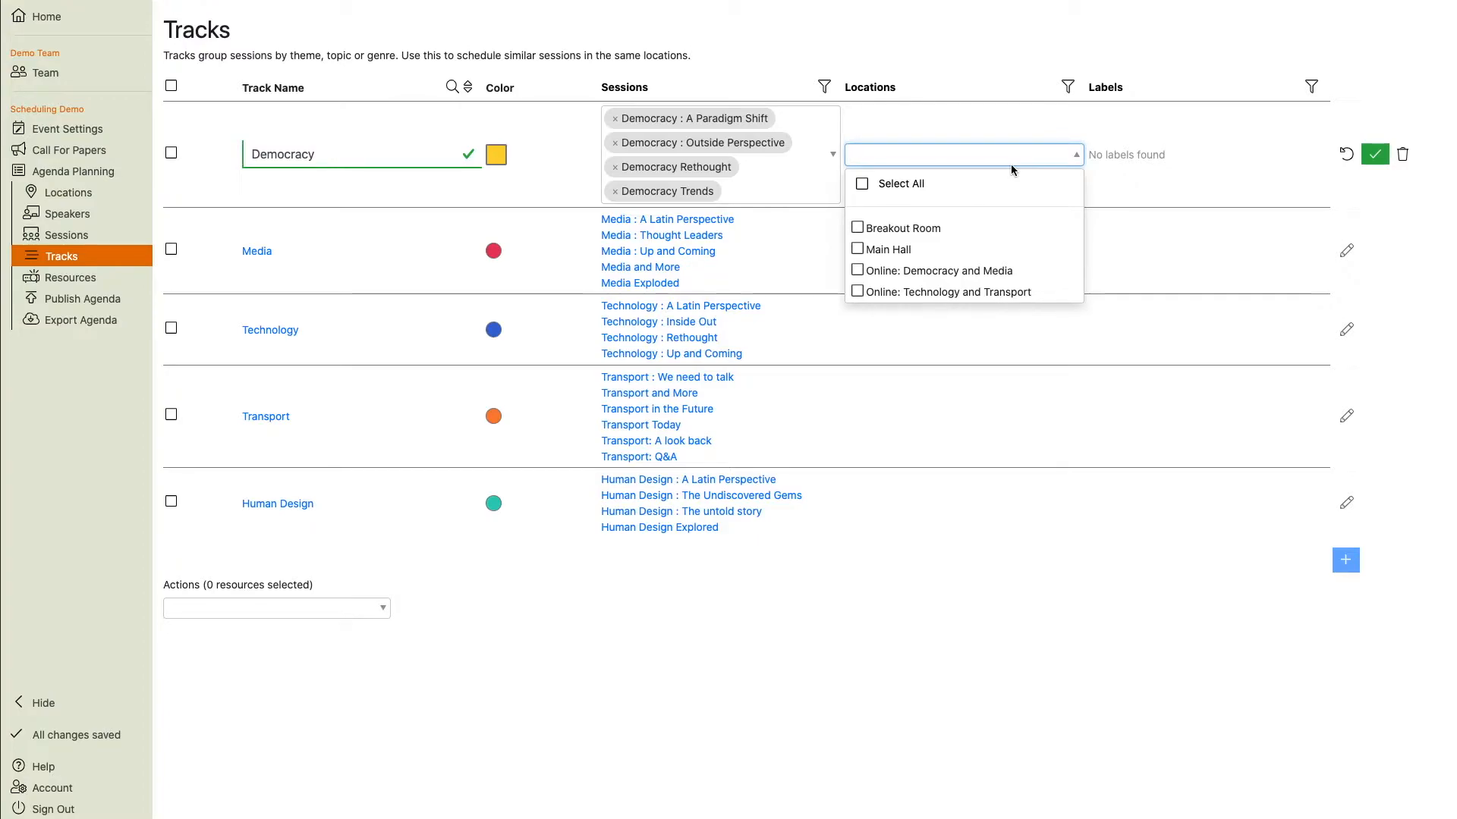
click(878, 252)
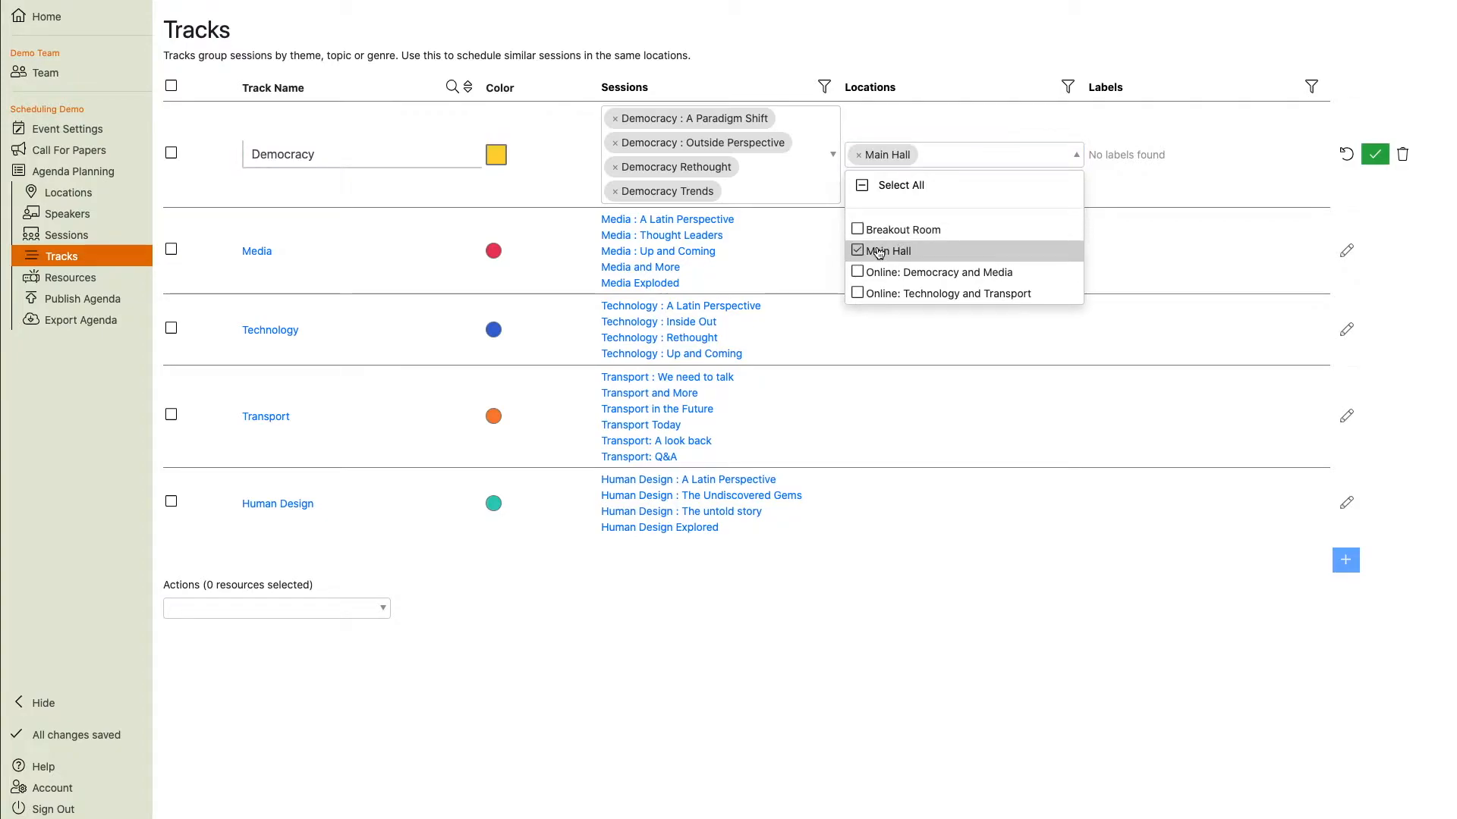
click(890, 273)
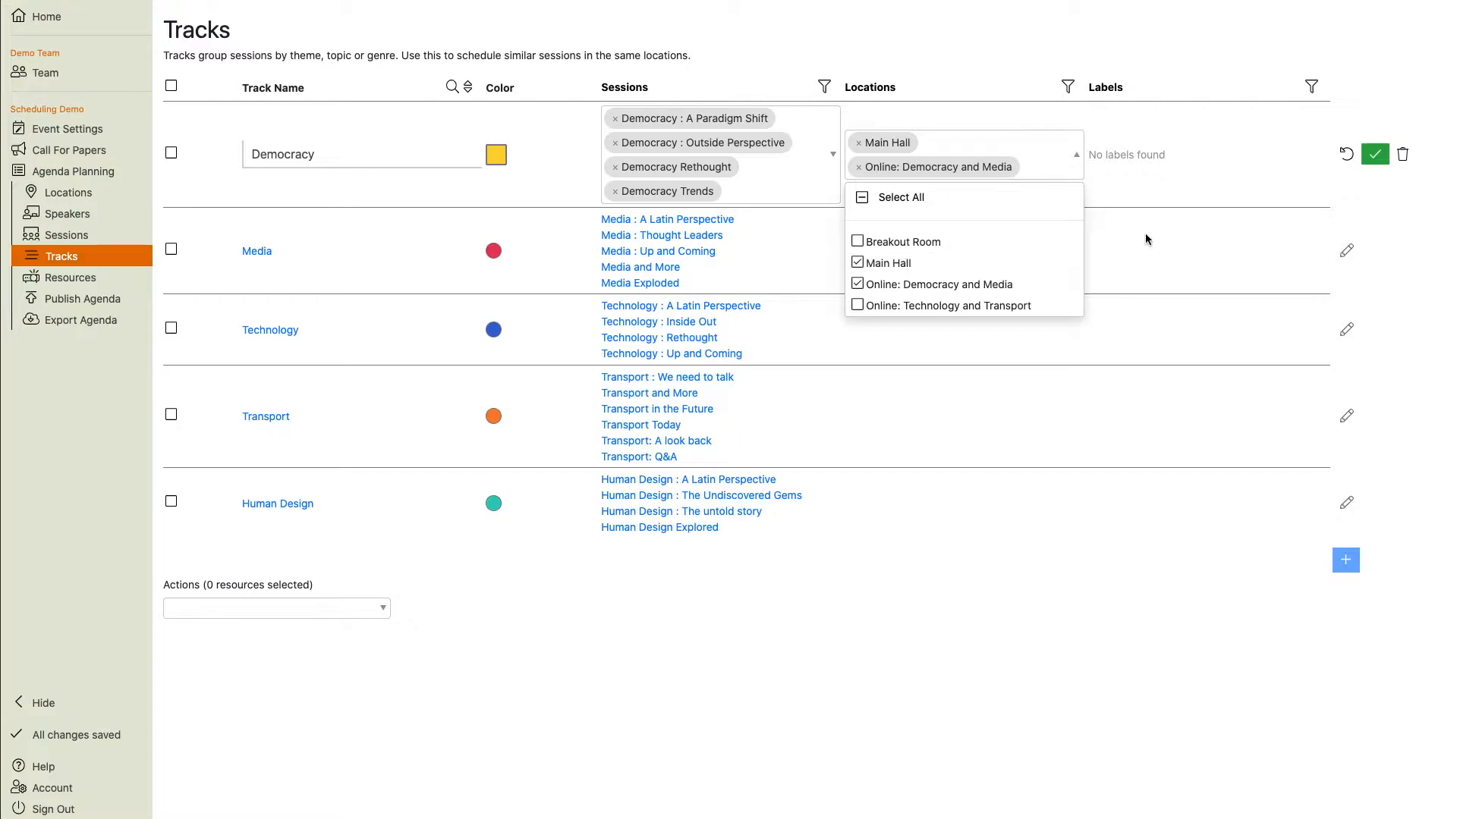
click(1375, 156)
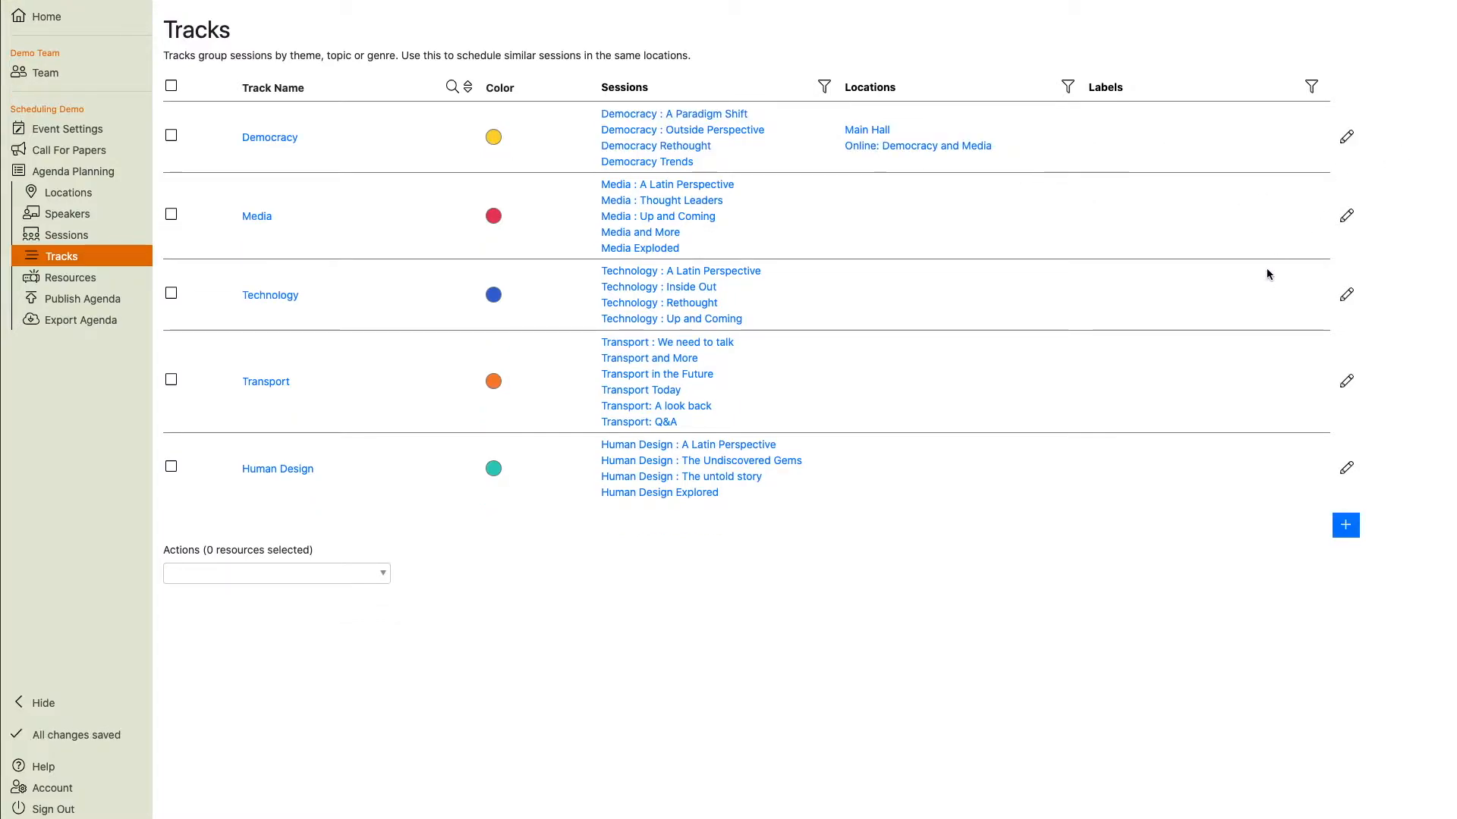
Assign the Media track to the Main Hall and Online: Democracy and Media locations.
click(1346, 216)
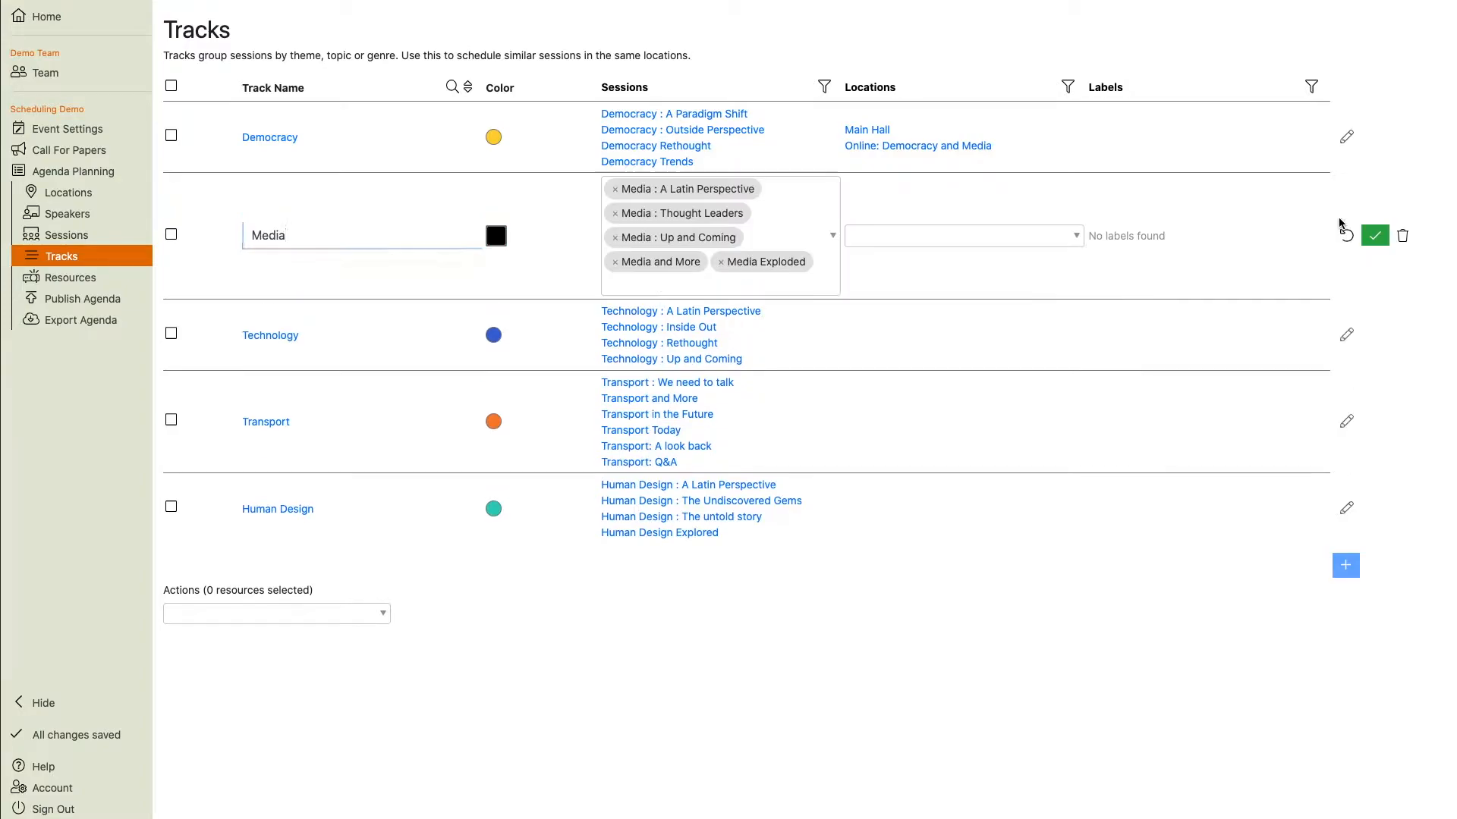
click(1009, 232)
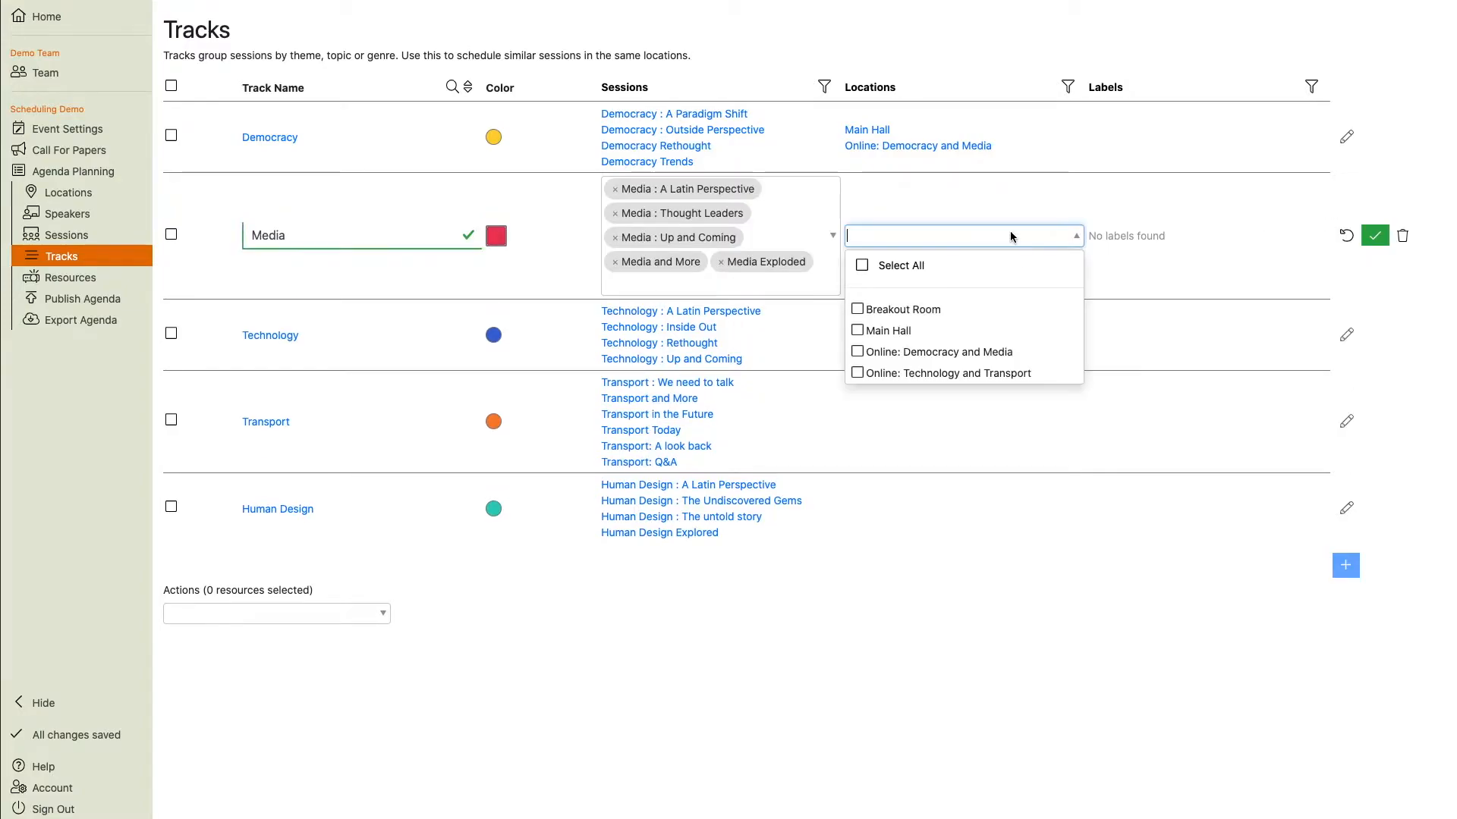
click(907, 327)
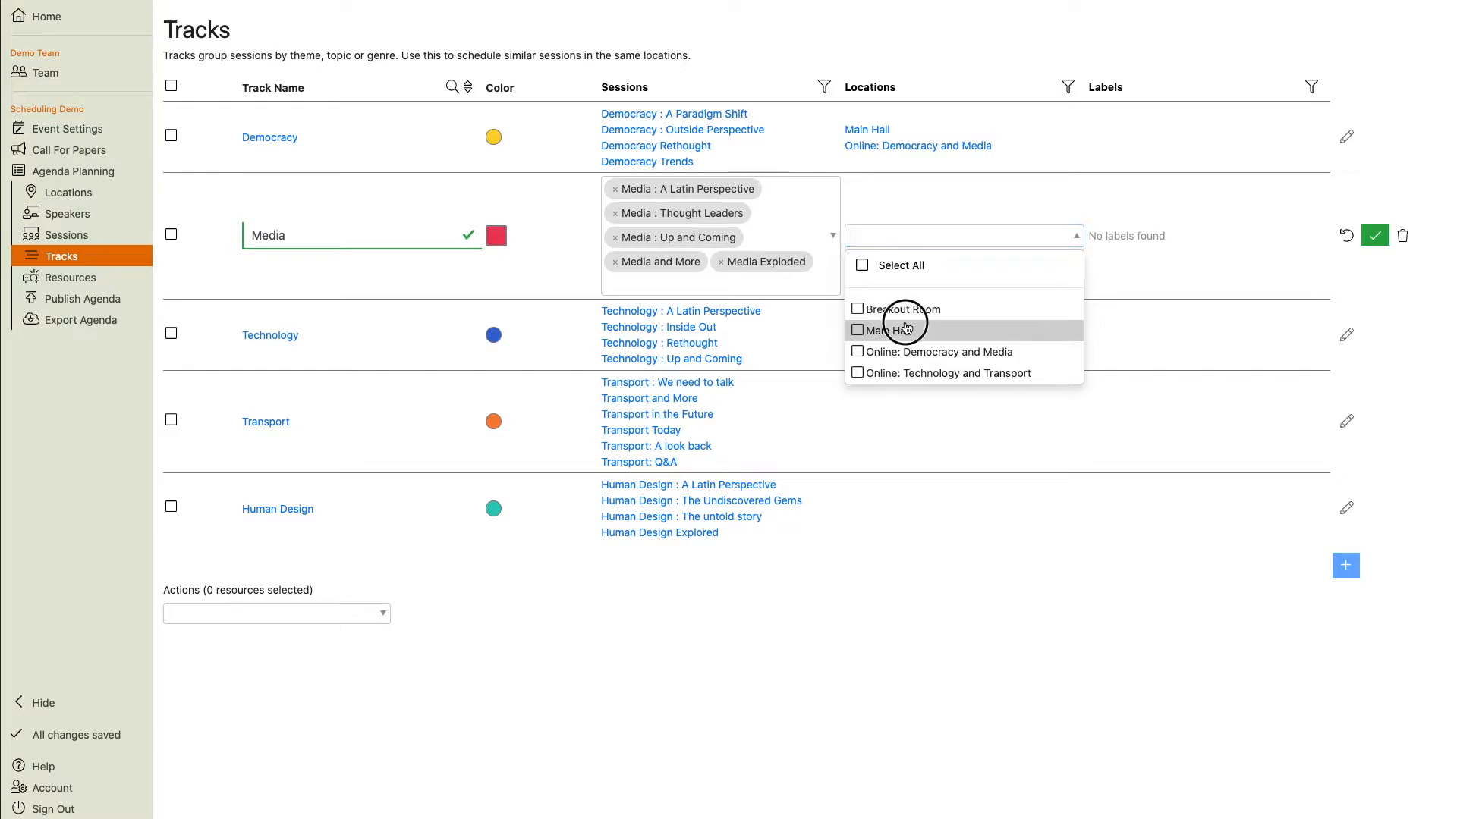
click(929, 353)
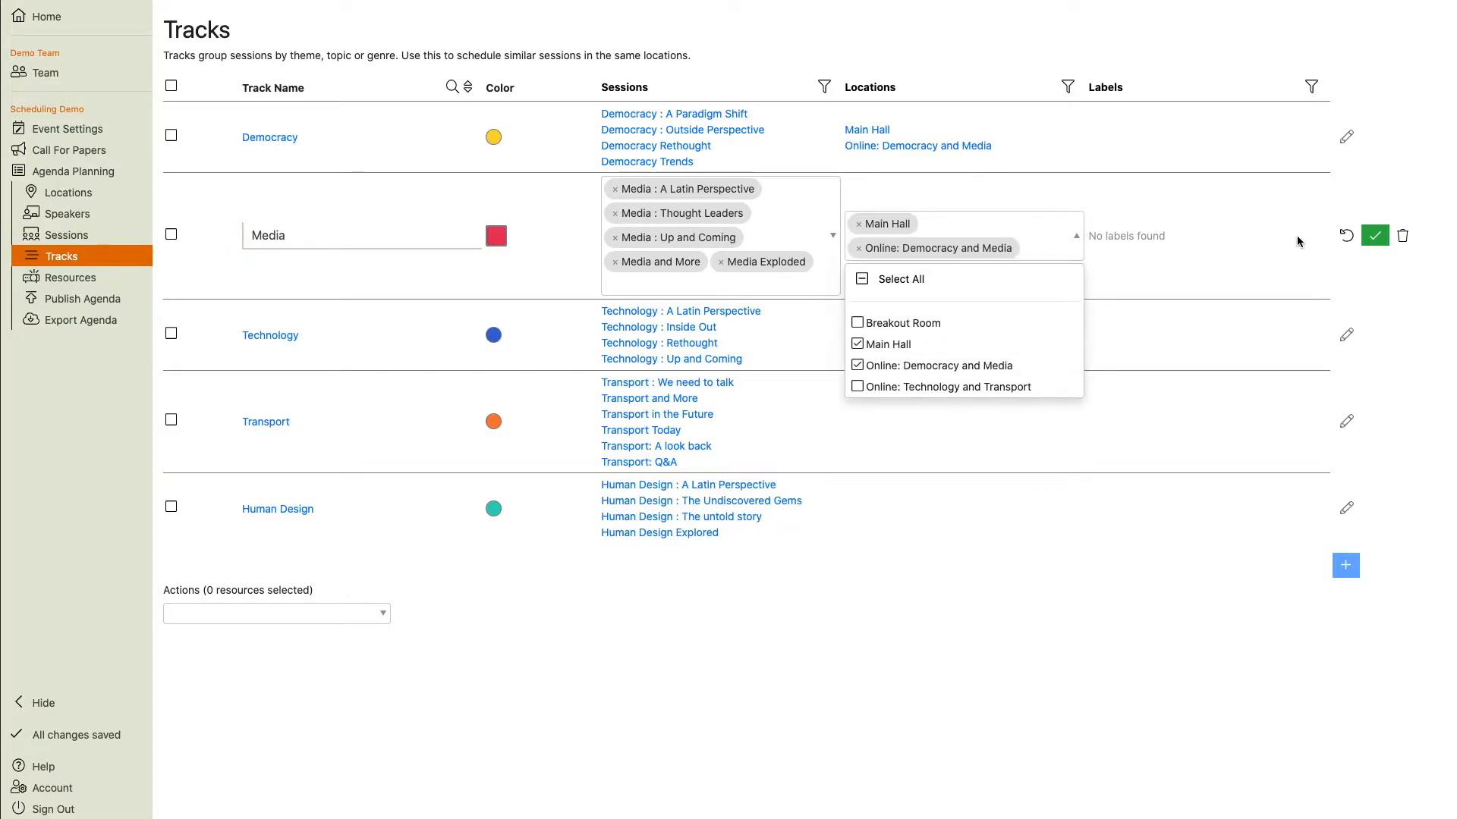
click(1375, 235)
Assign the Technology track to the Breakout Room and Online: Technology and Transport locations.
click(1347, 294)
click(987, 314)
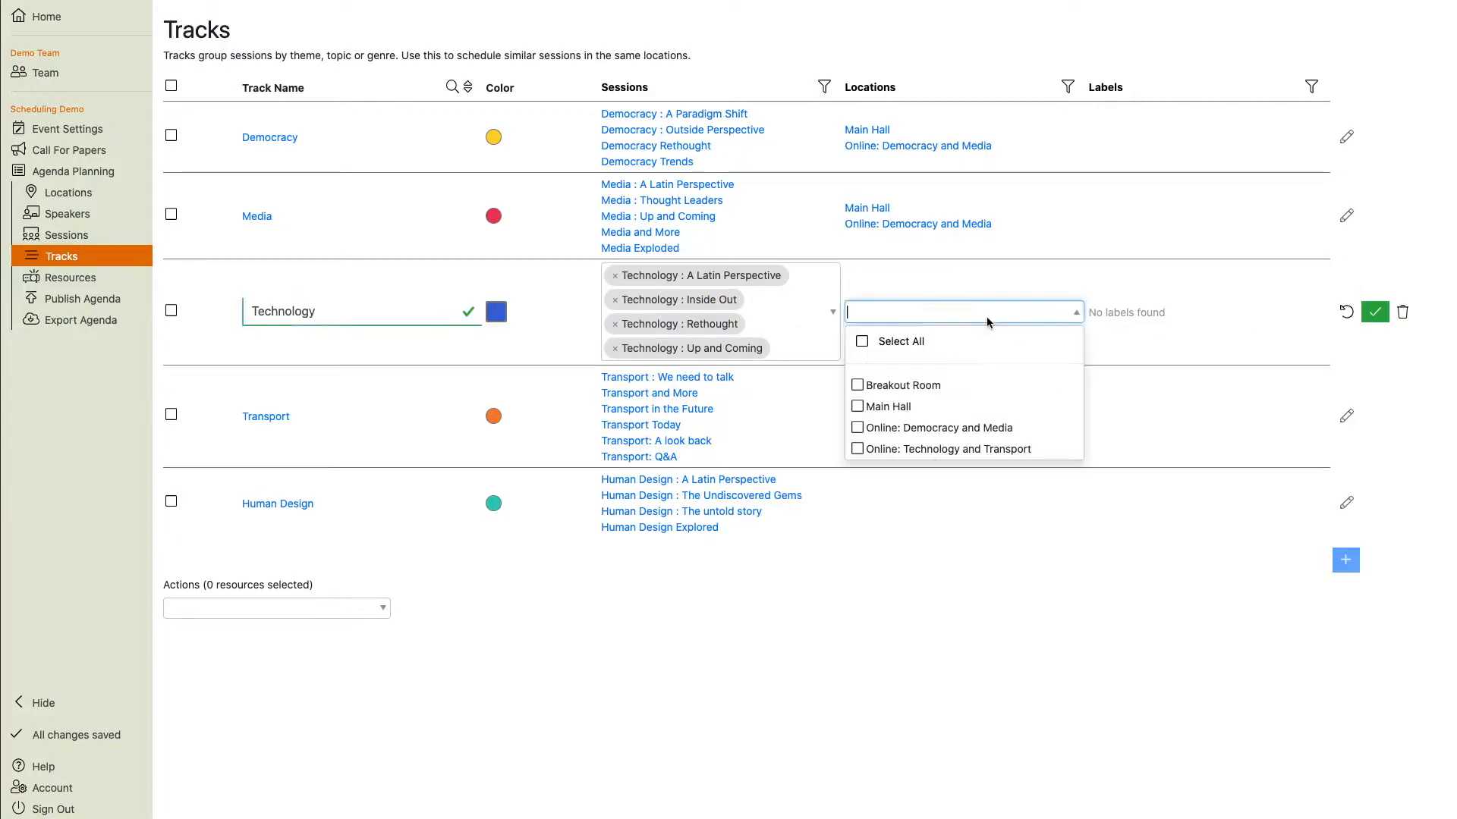
click(903, 387)
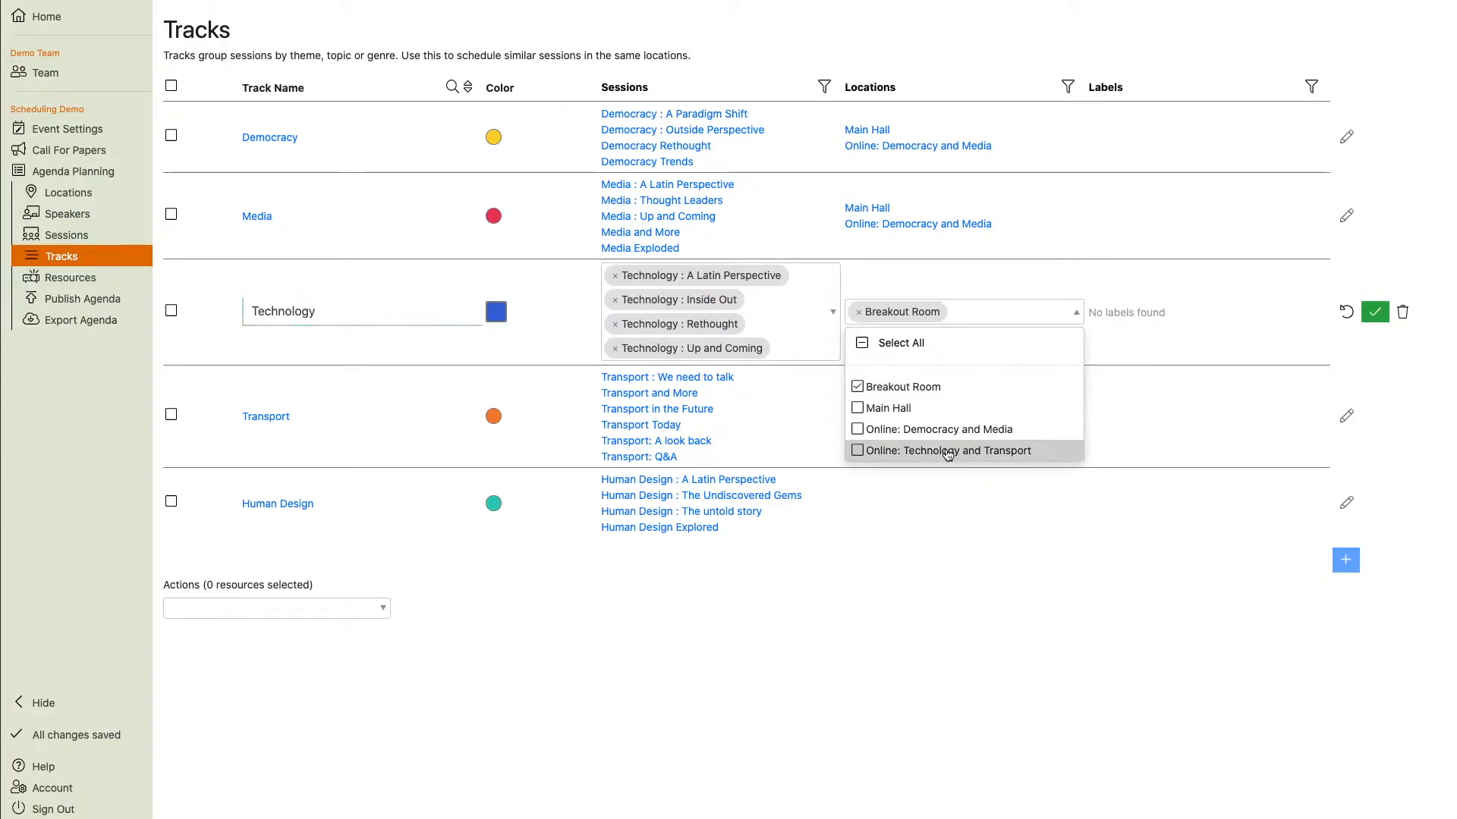
click(948, 451)
click(1376, 318)
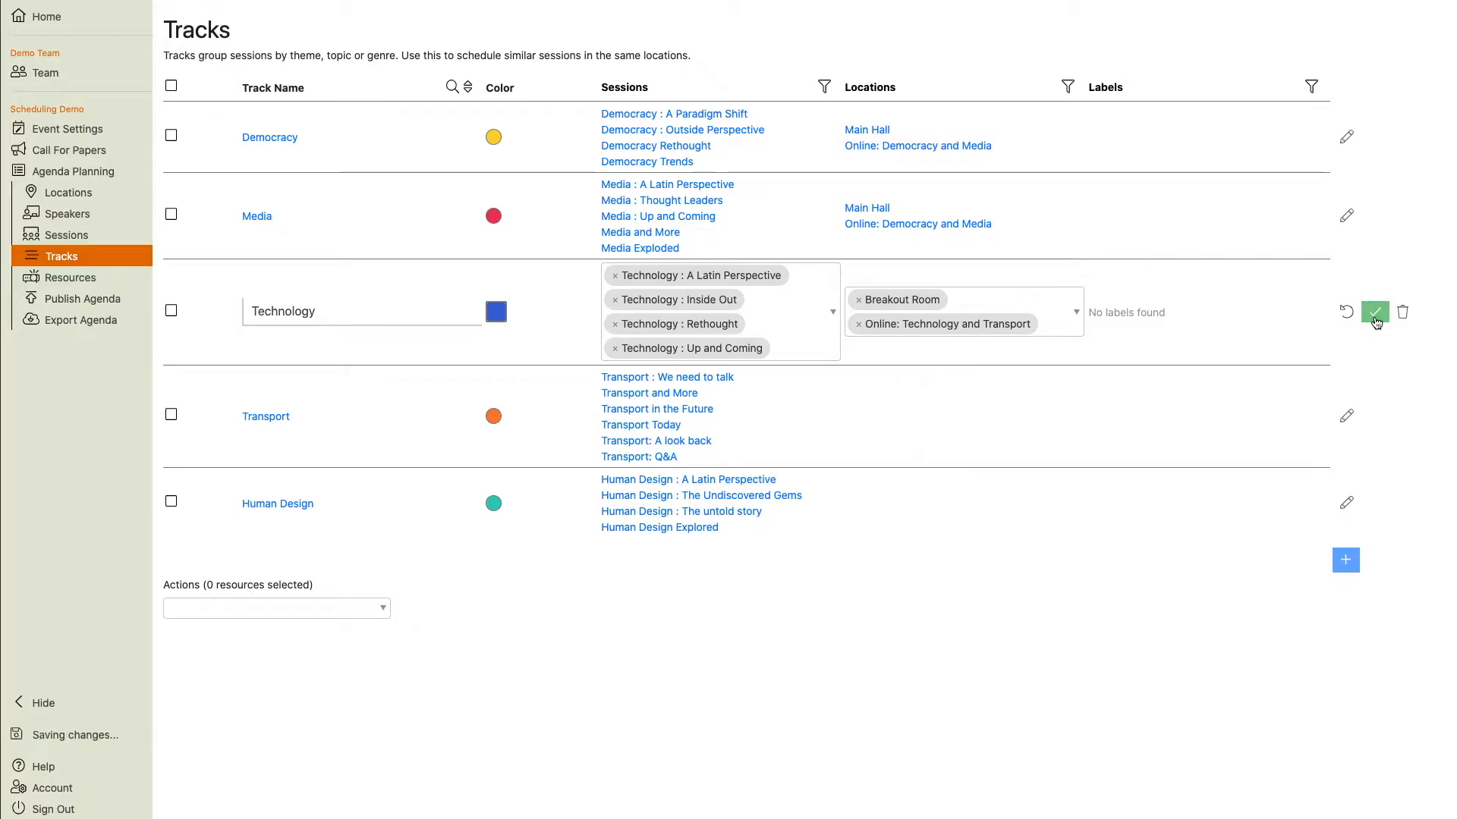
Assign the Transport track to the Breakout Room and Online: Technology and Transport locations.
click(1347, 380)
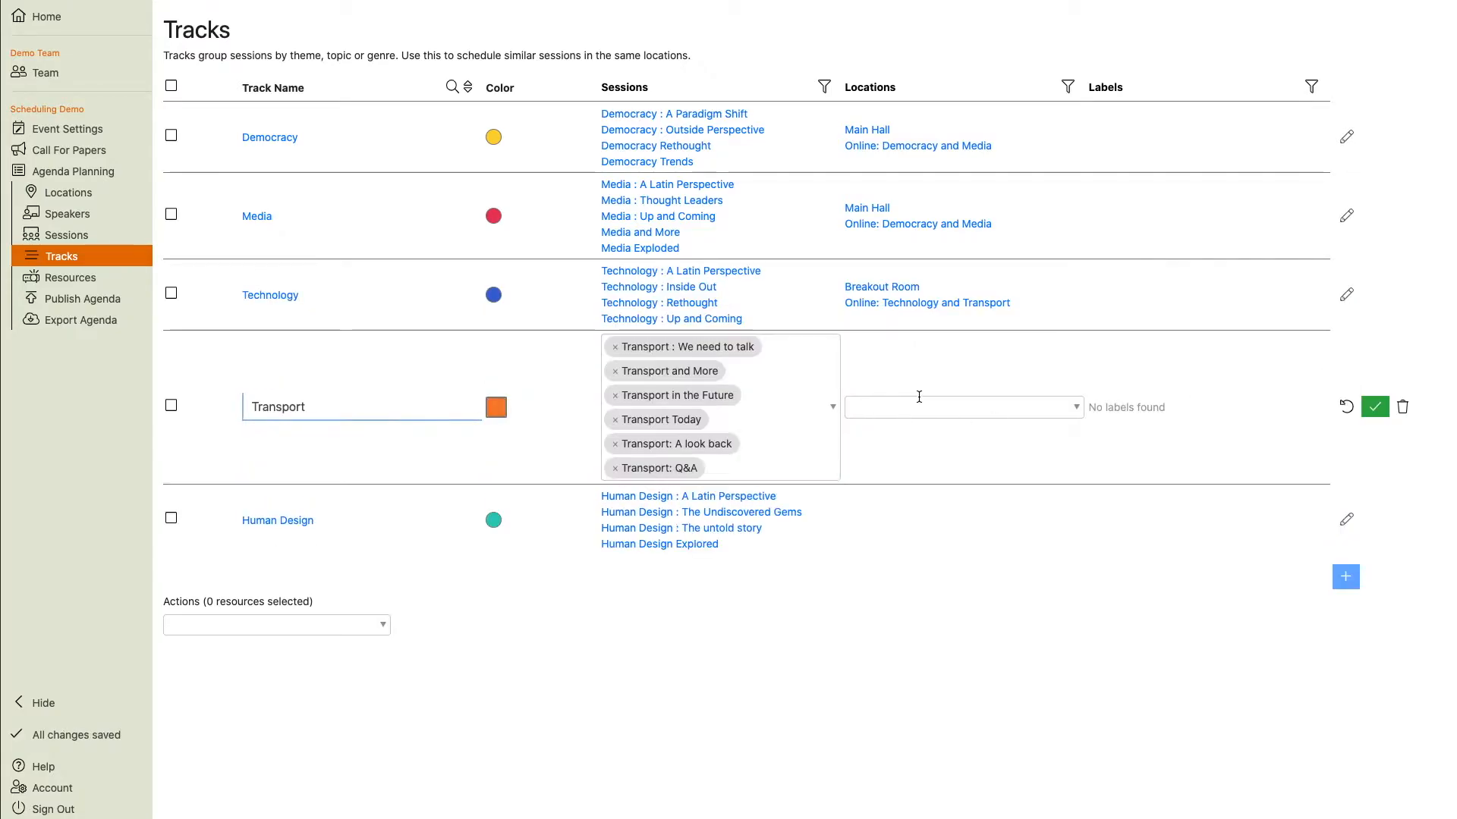
click(919, 396)
click(899, 482)
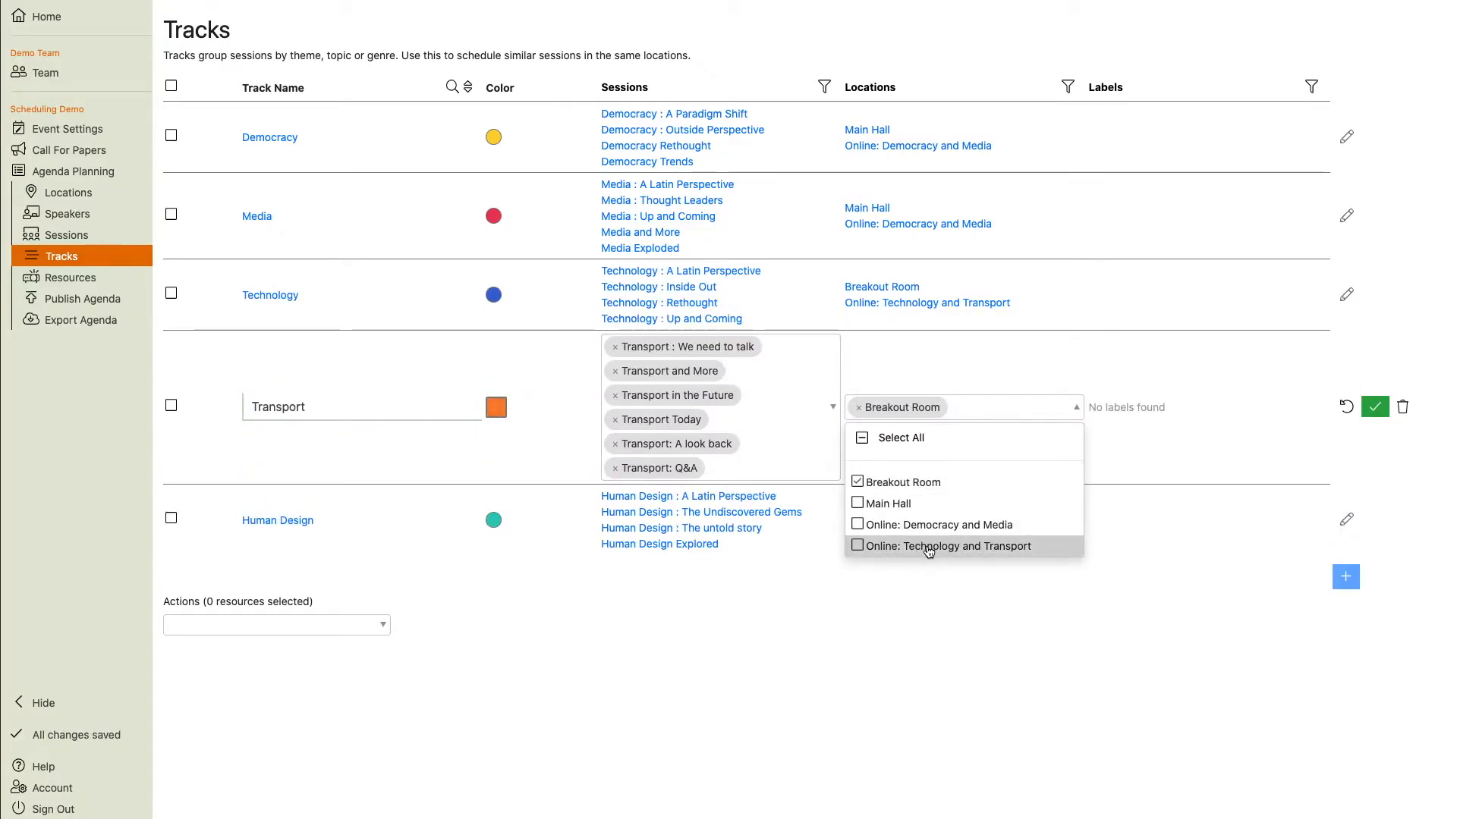
click(928, 547)
click(1374, 408)
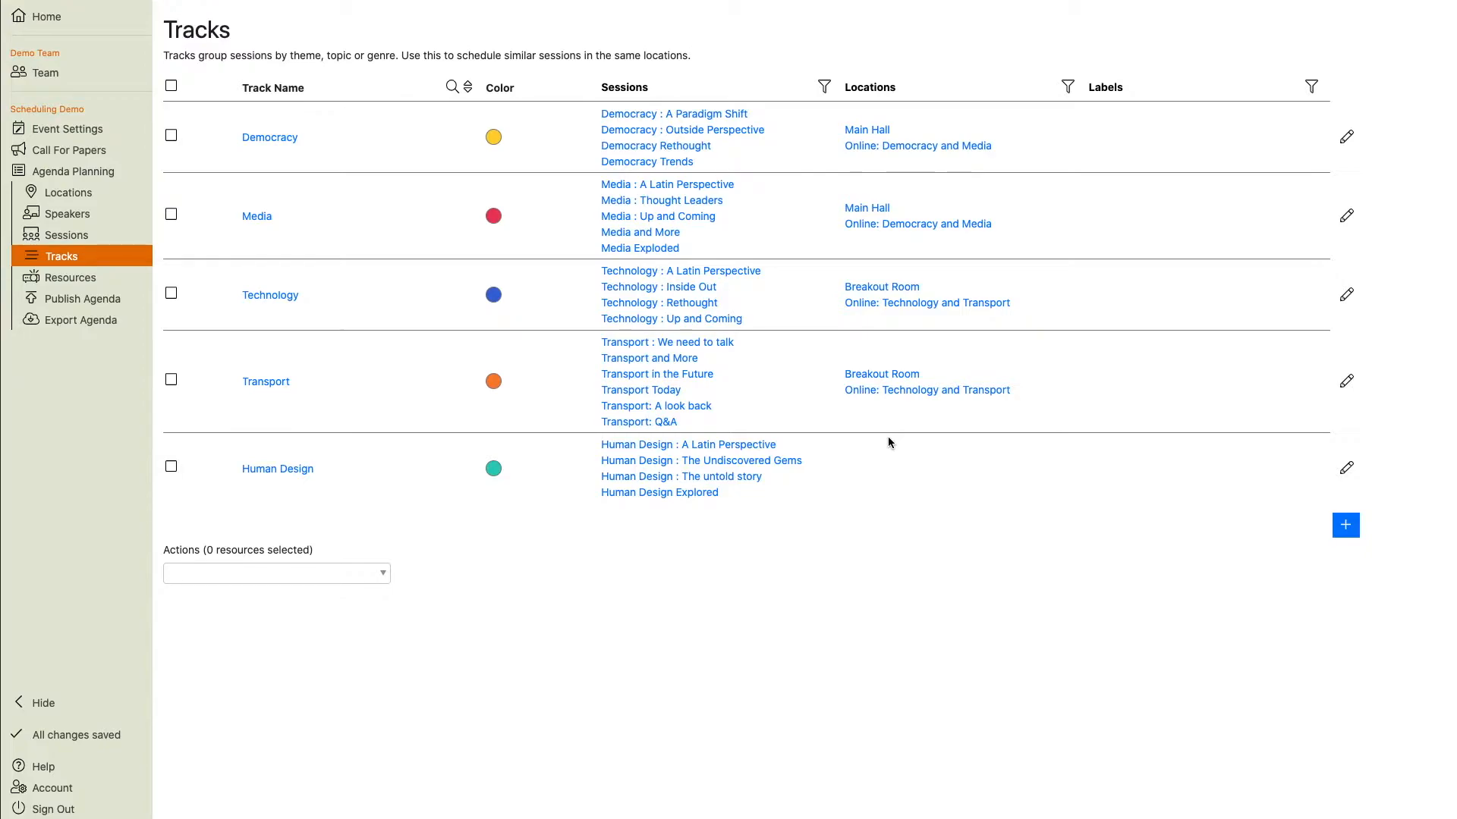
Turn off scheduling in the track's locations for the Human Design track.
click(279, 471)
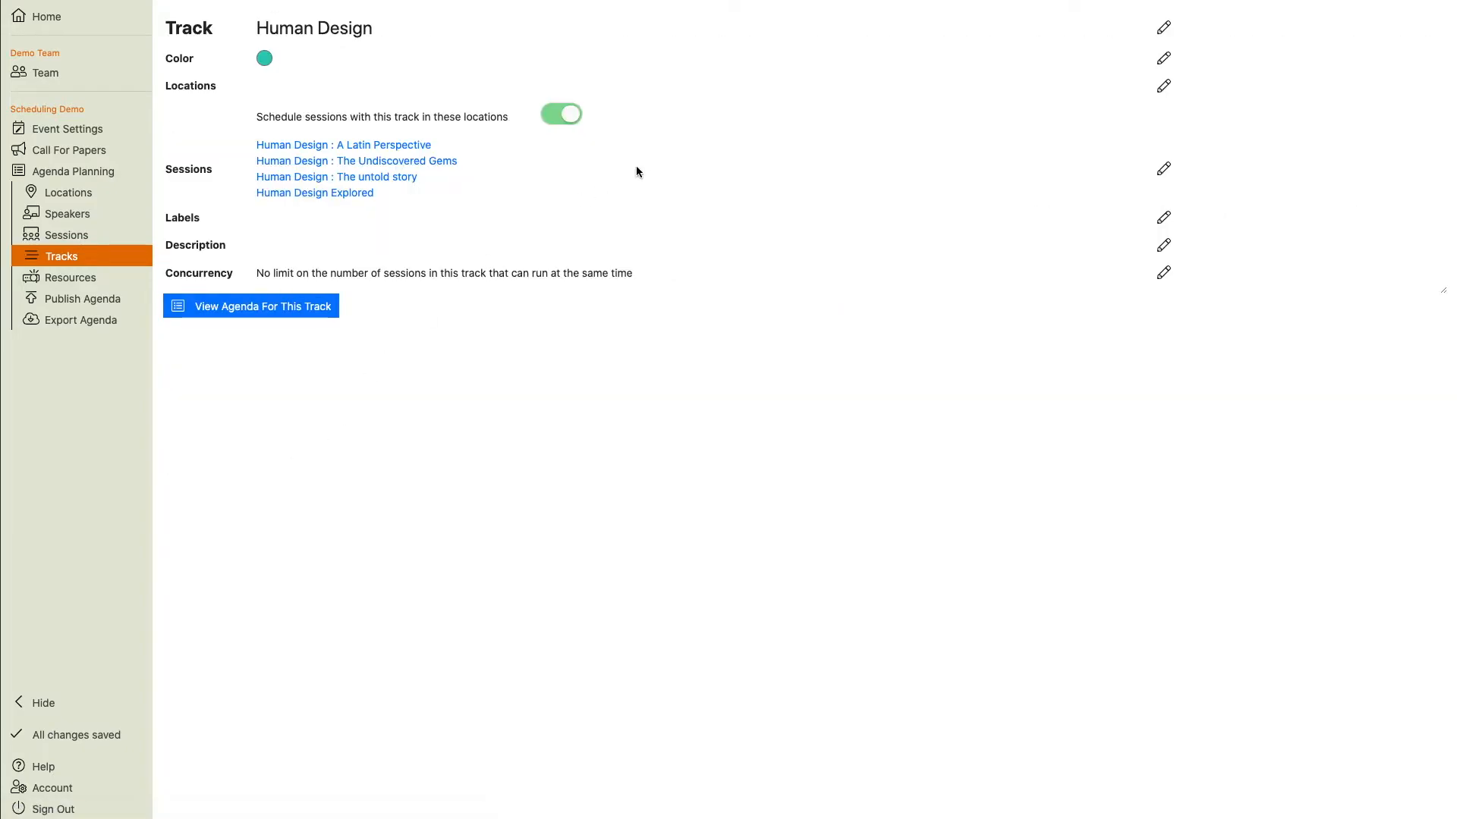
click(562, 115)
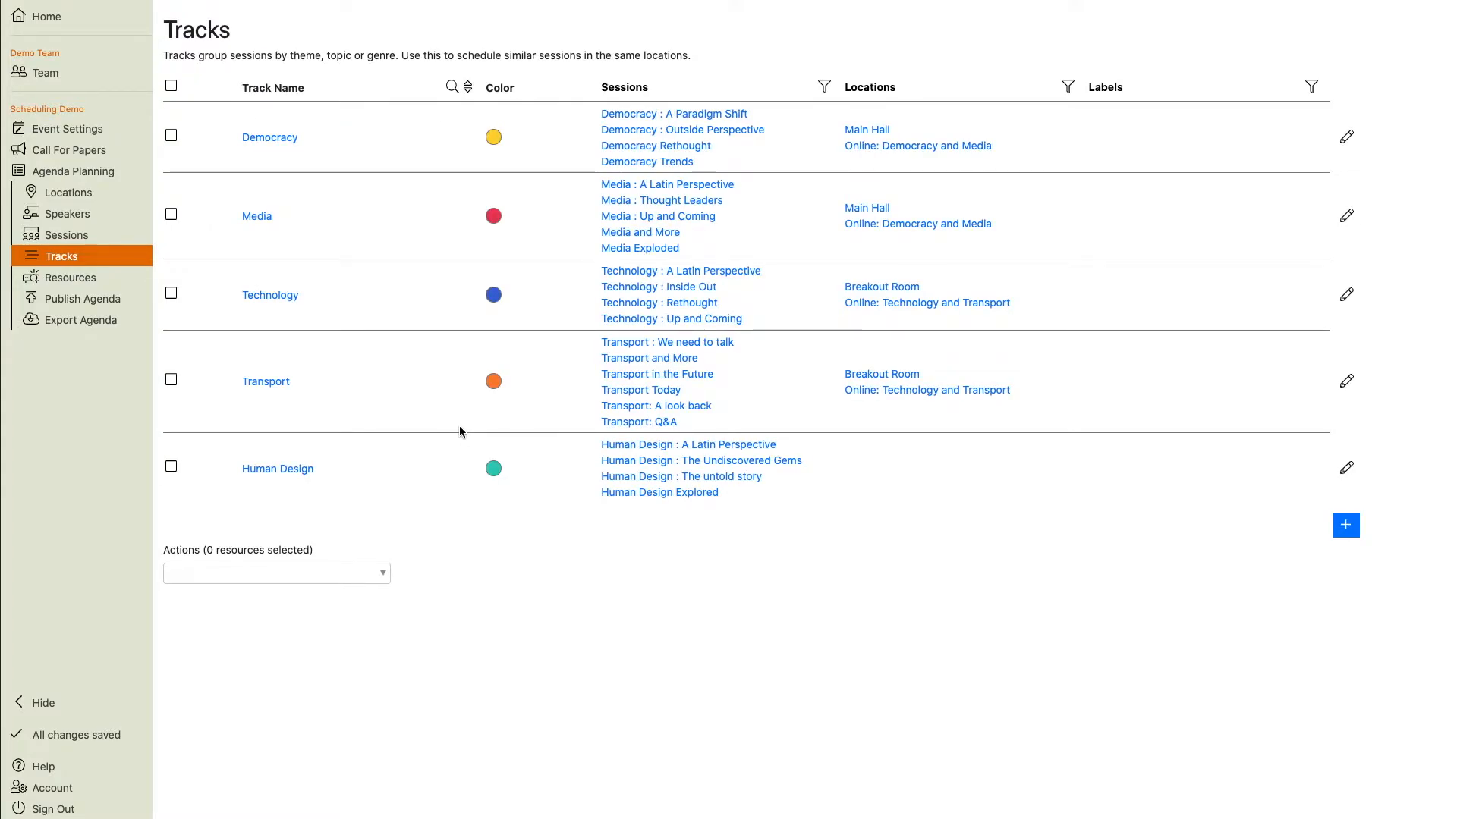
Schedule Democracy Rethought on 21 Jun at 14:00 in the Online: Democracy and Media location.
click(118, 177)
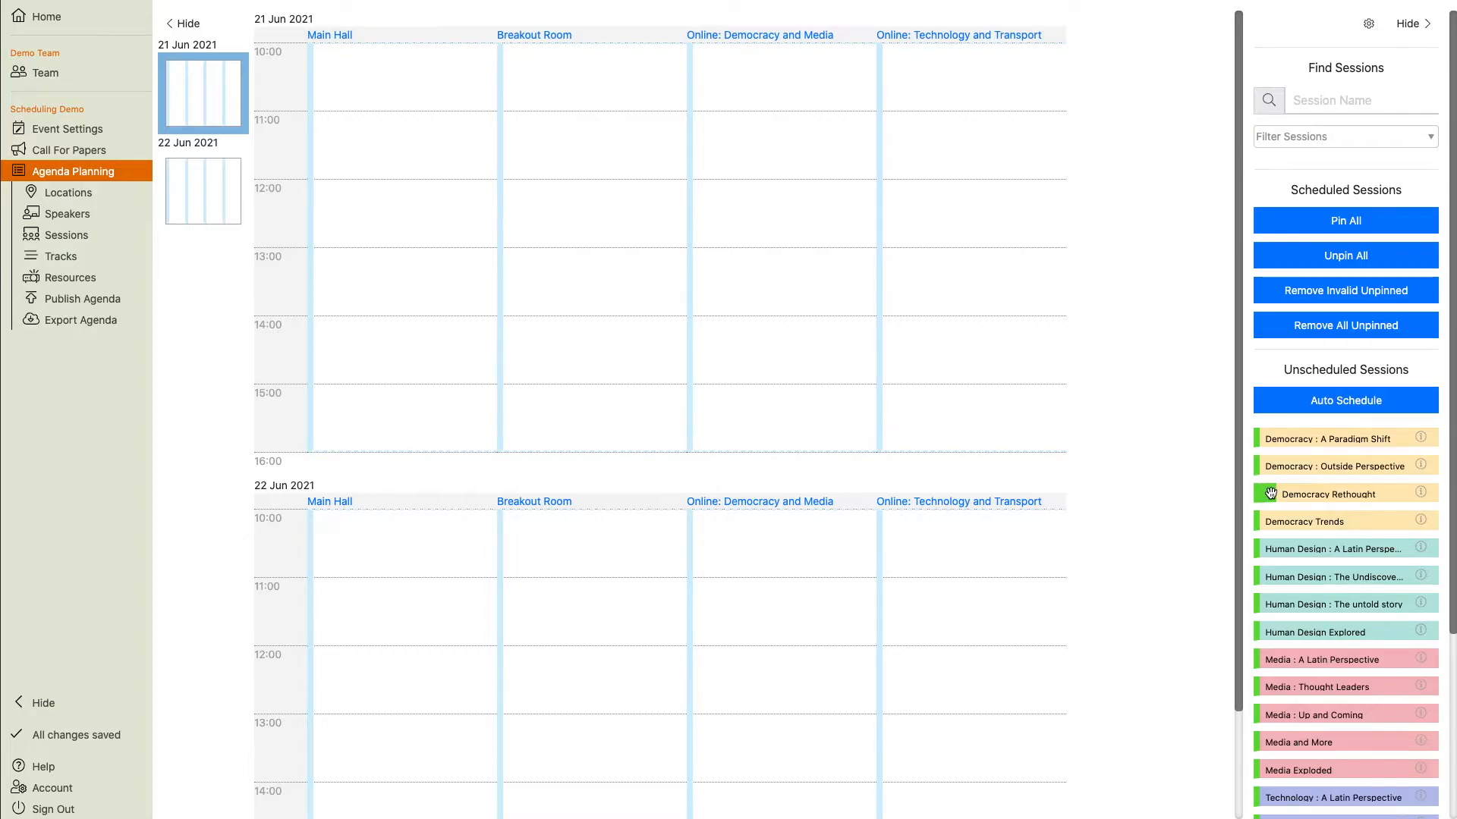
drag(1271, 494, 973, 302)
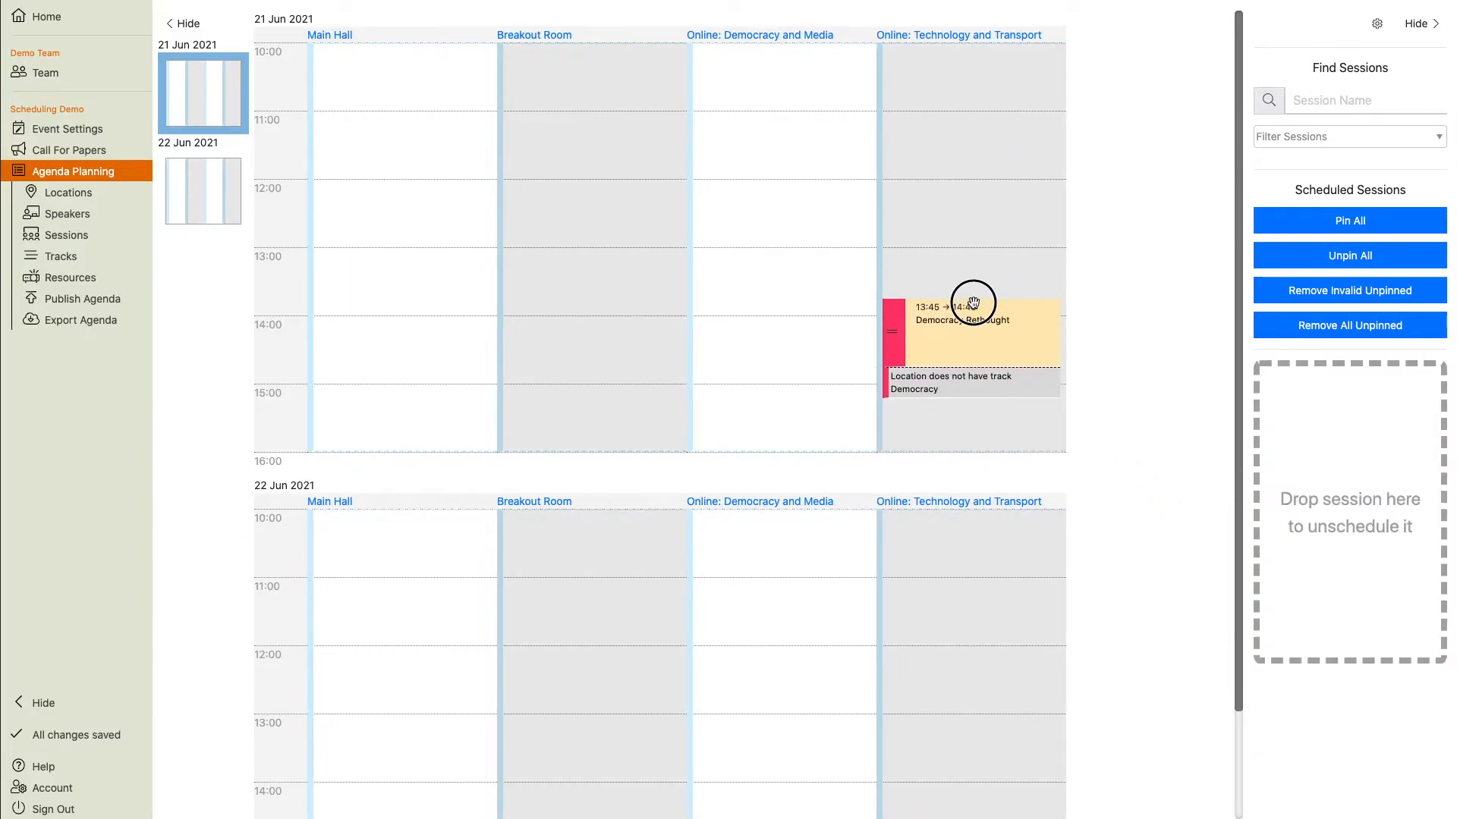
drag(973, 302, 759, 316)
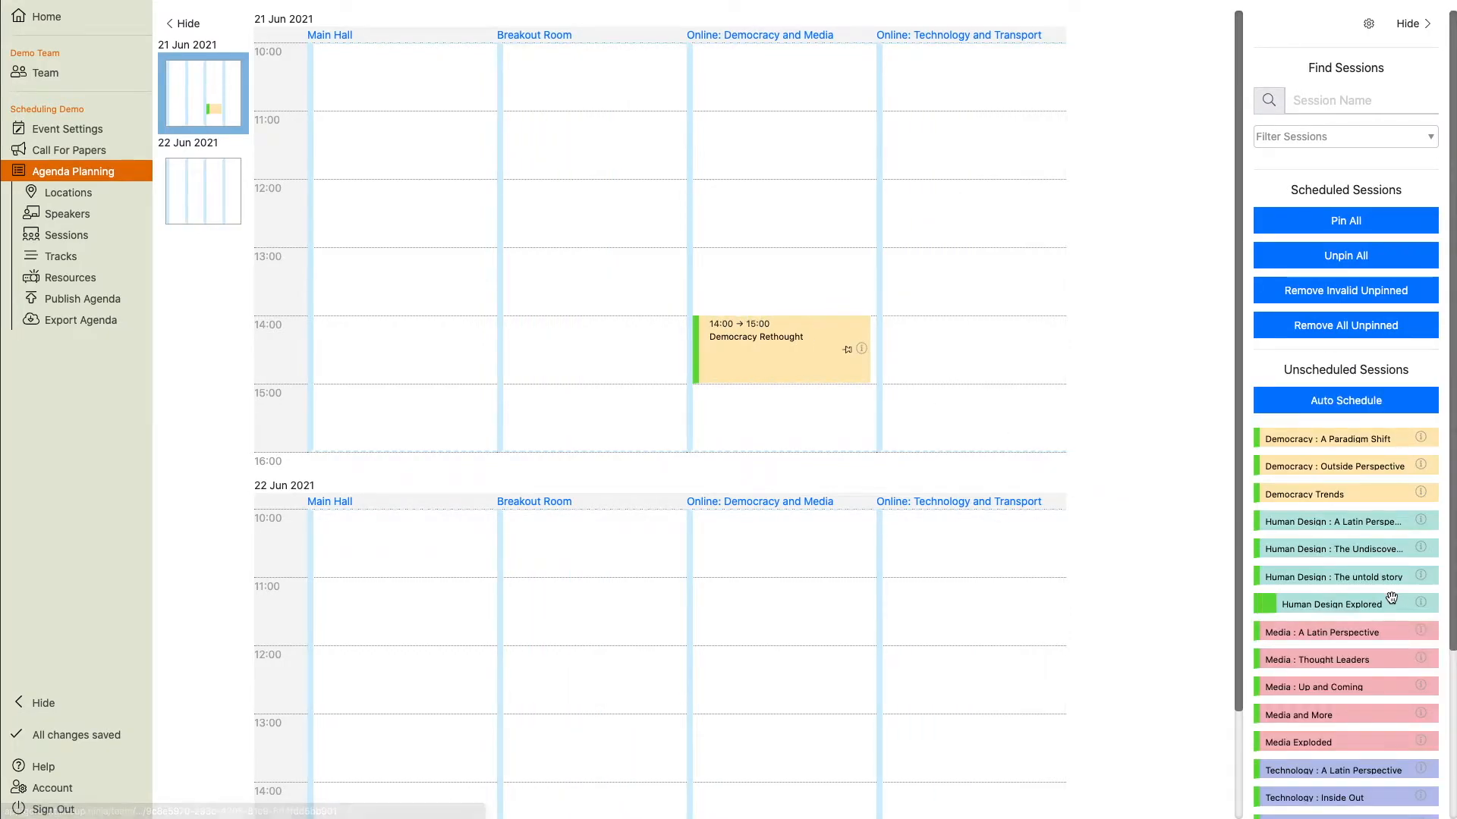
Schedule Human Design : The untold story on 21 Jun at 12:00 in Online: Technology and Transport.
mouse_move(1423, 582)
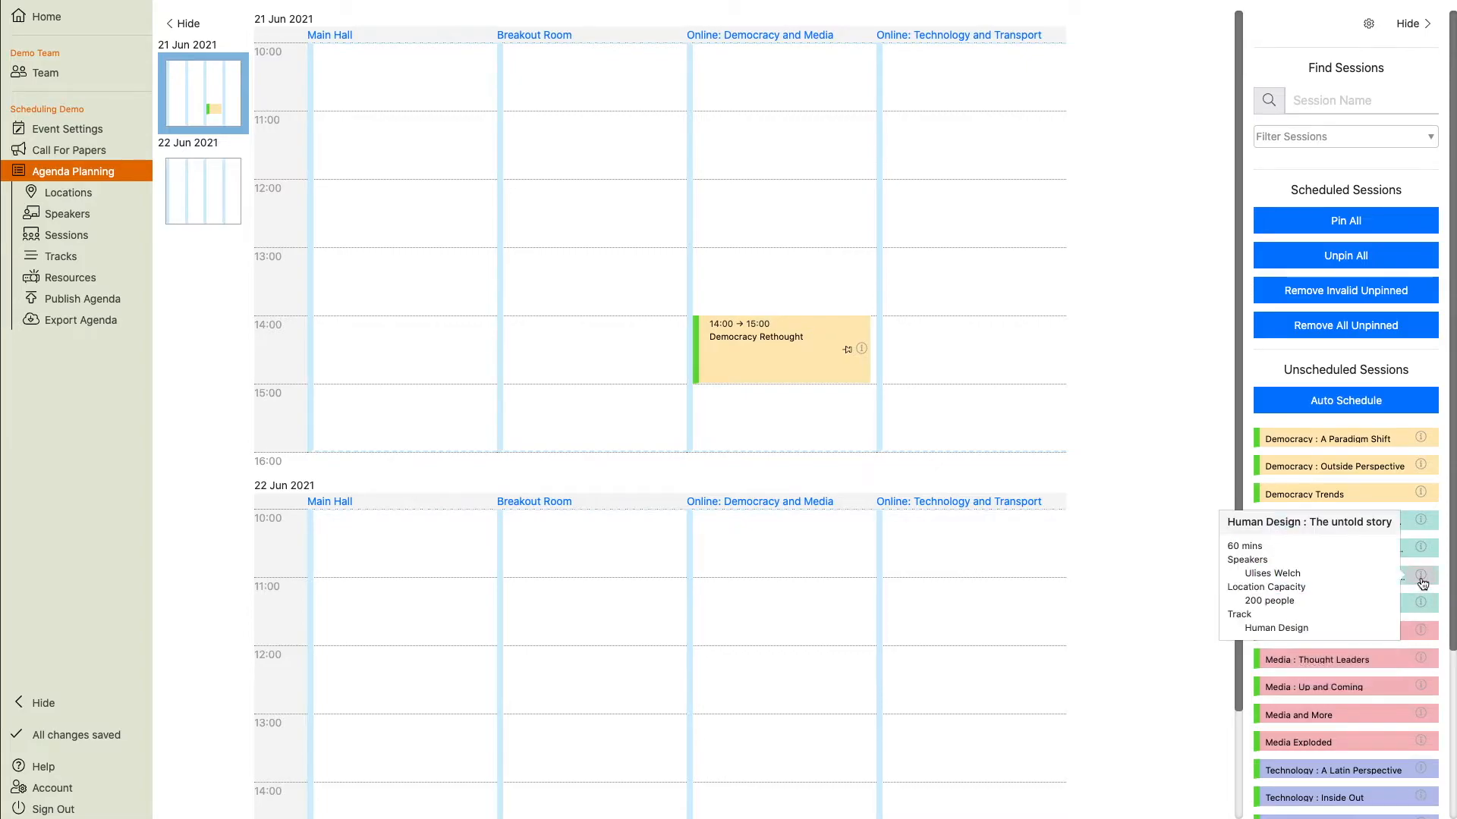
drag(1268, 581, 1024, 183)
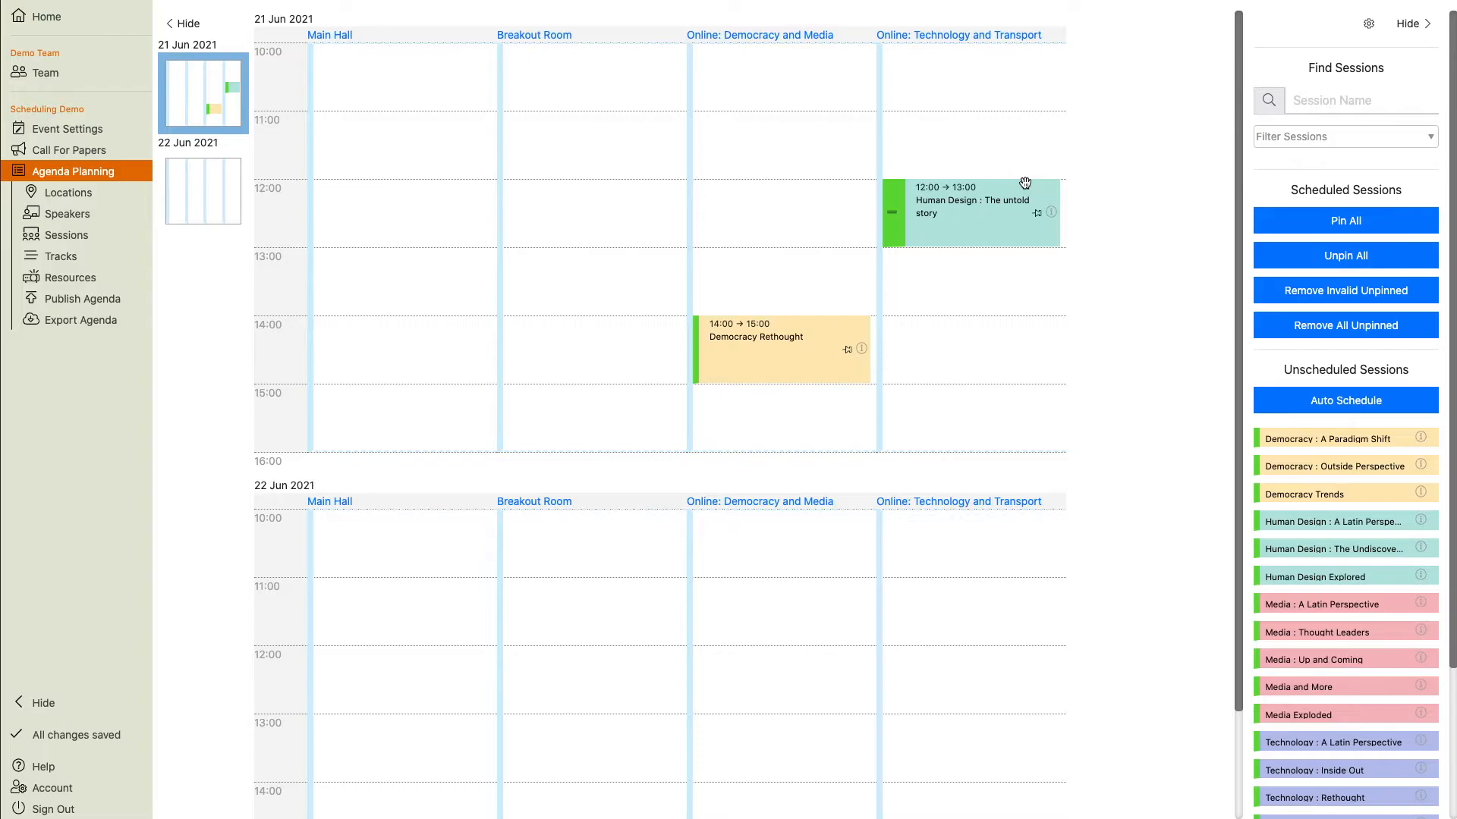
Set the Human Design track's concurrency limit to 1 session at a time.
click(57, 254)
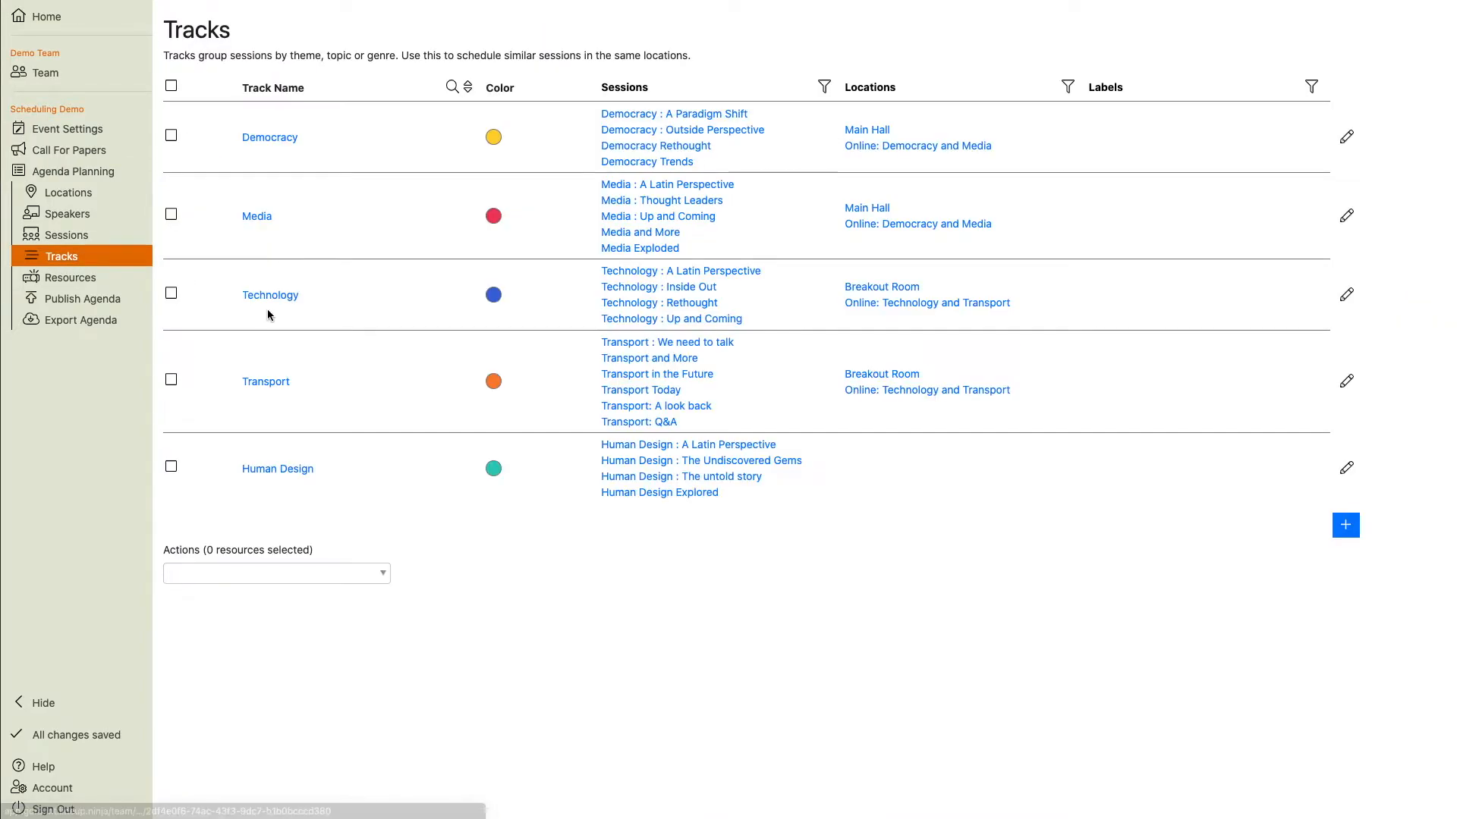
click(261, 470)
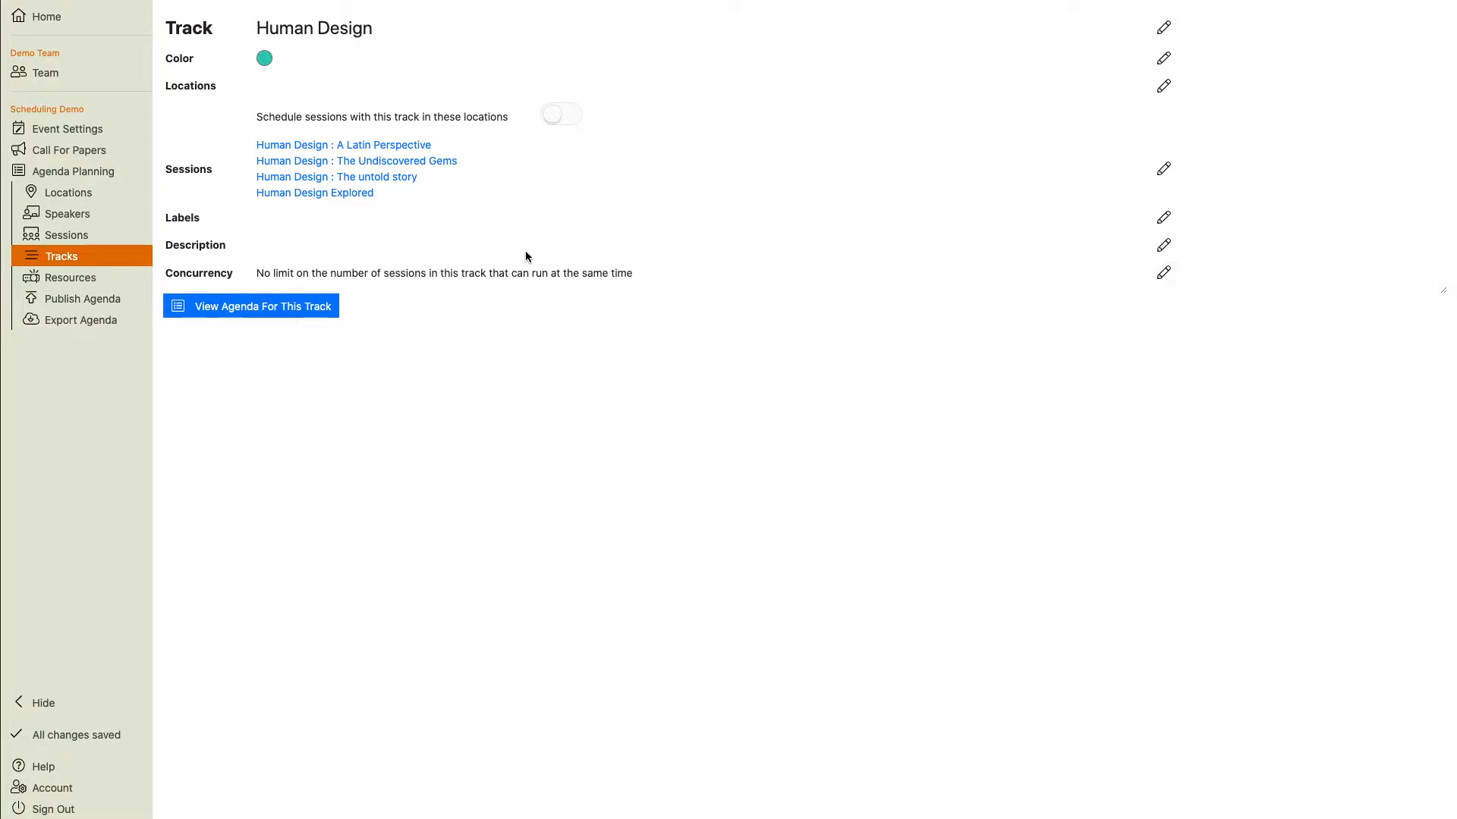
click(1163, 274)
text(1)
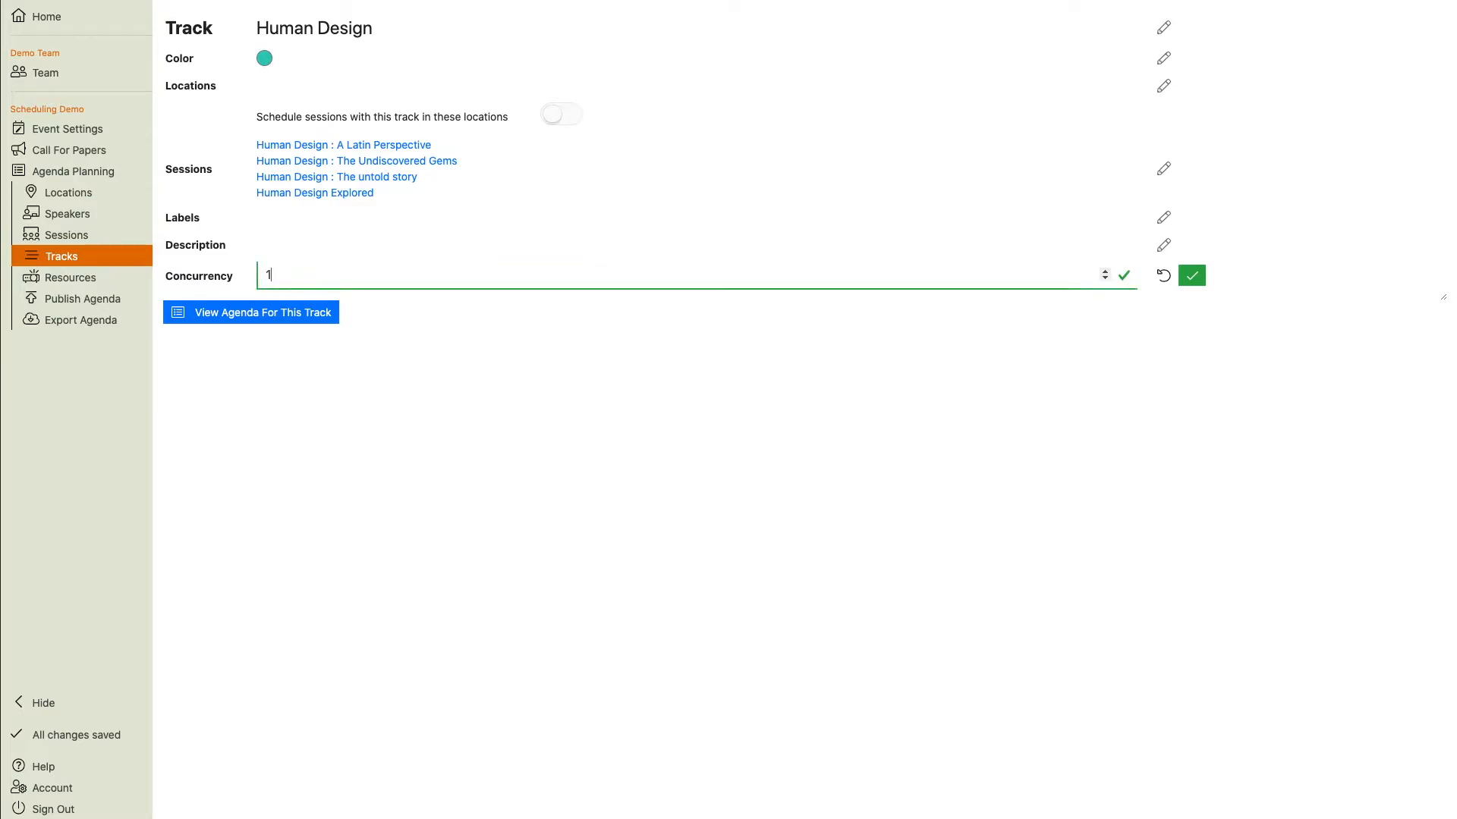
click(1191, 282)
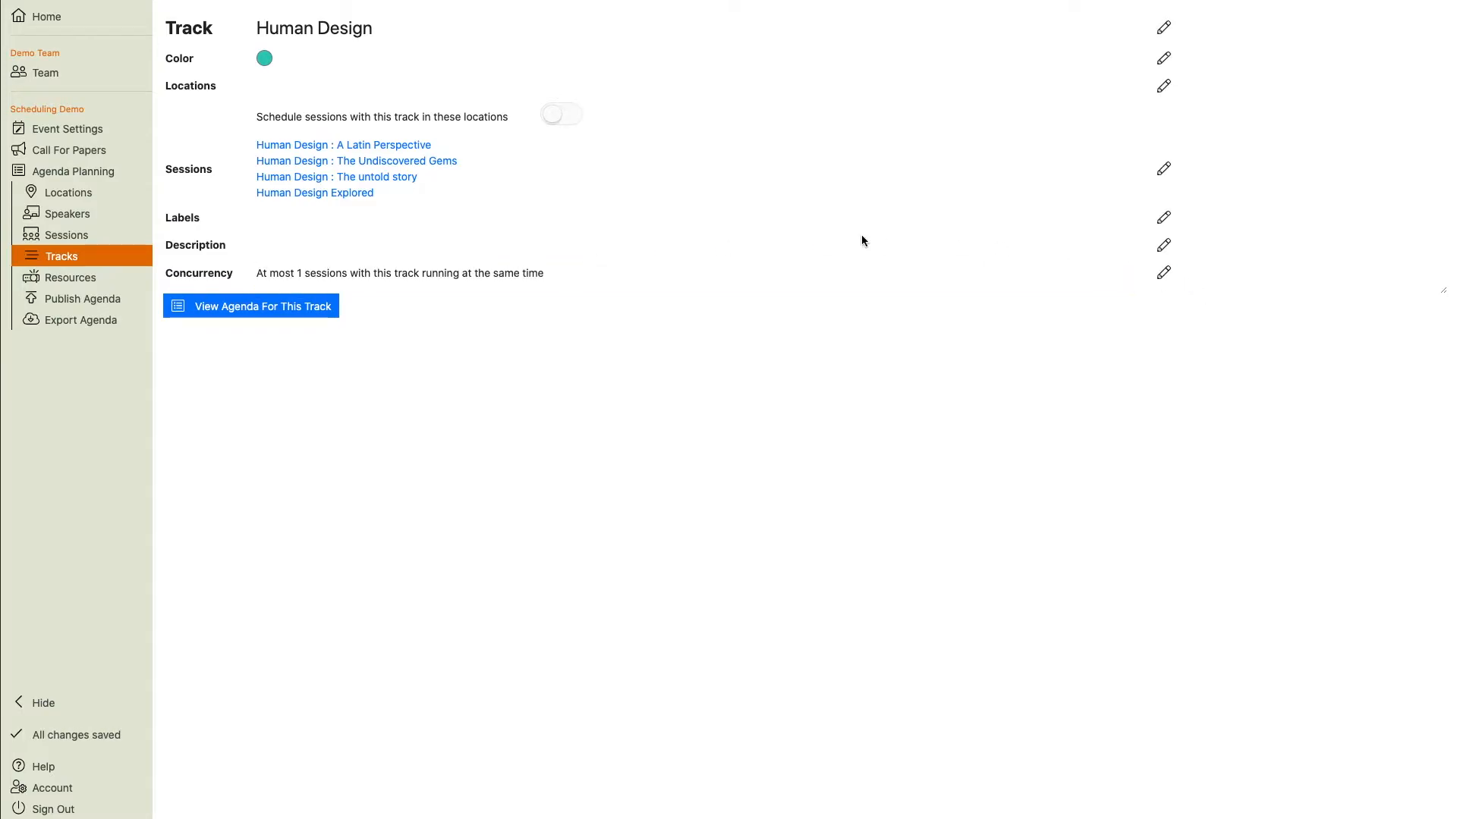
Schedule Human Design : A Latin Perspective on 22 Jun at 10:00 in the Breakout Room.
click(83, 177)
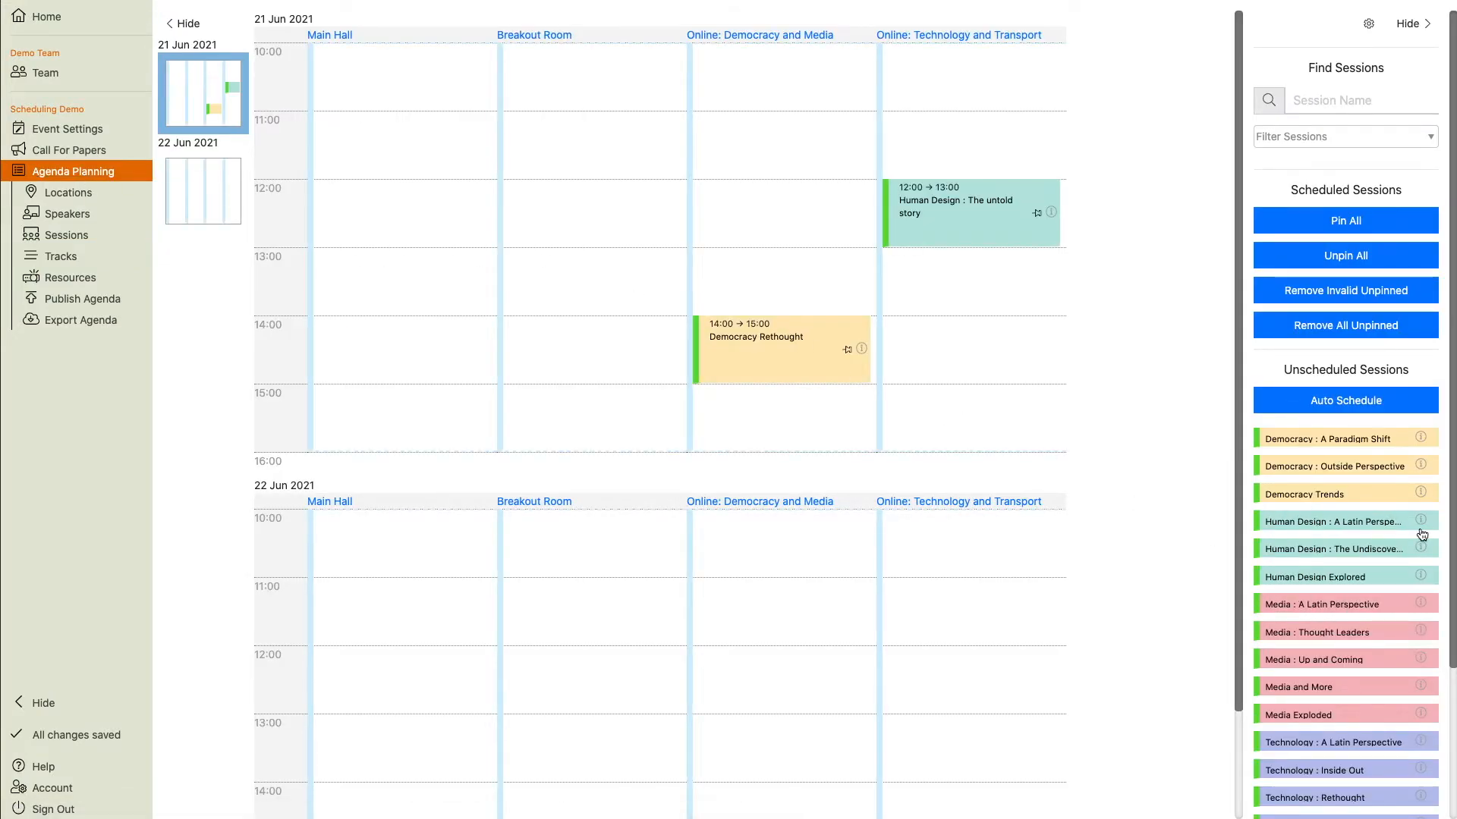
drag(1265, 522, 865, 333)
drag(675, 326, 584, 182)
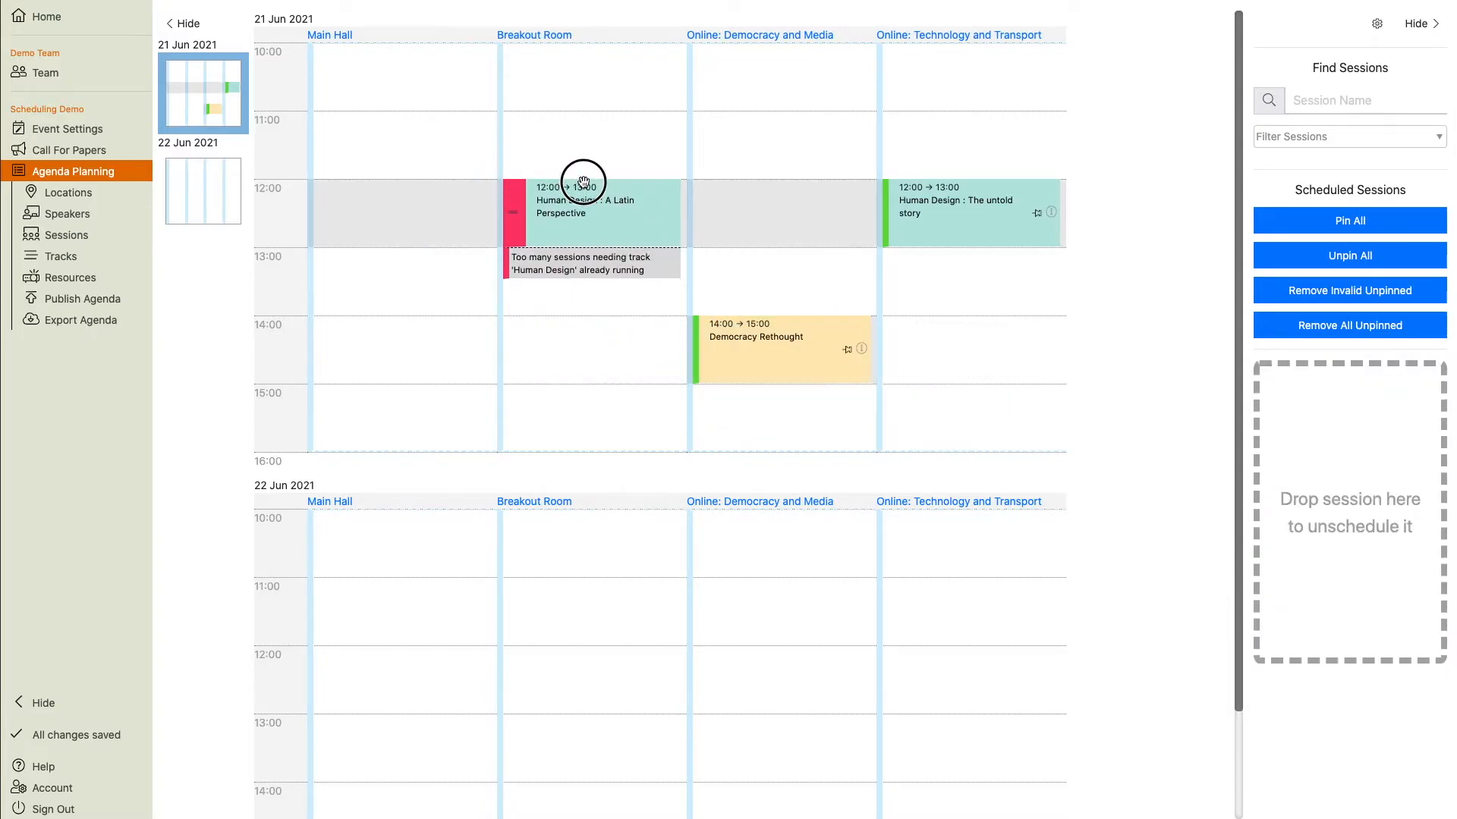
drag(584, 182, 553, 508)
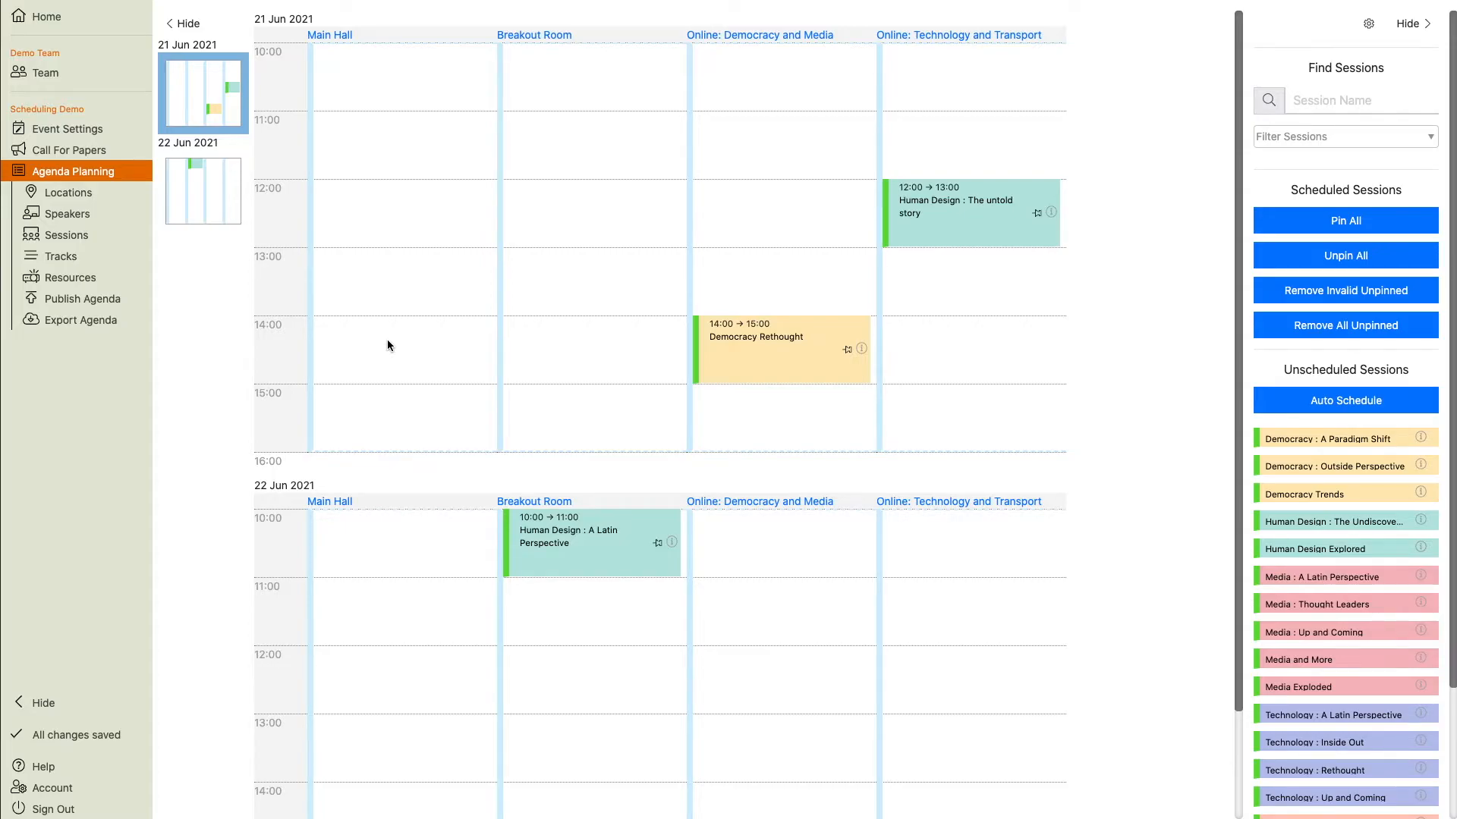
Restrict the P.A. System resource to the Main Hall location.
click(67, 278)
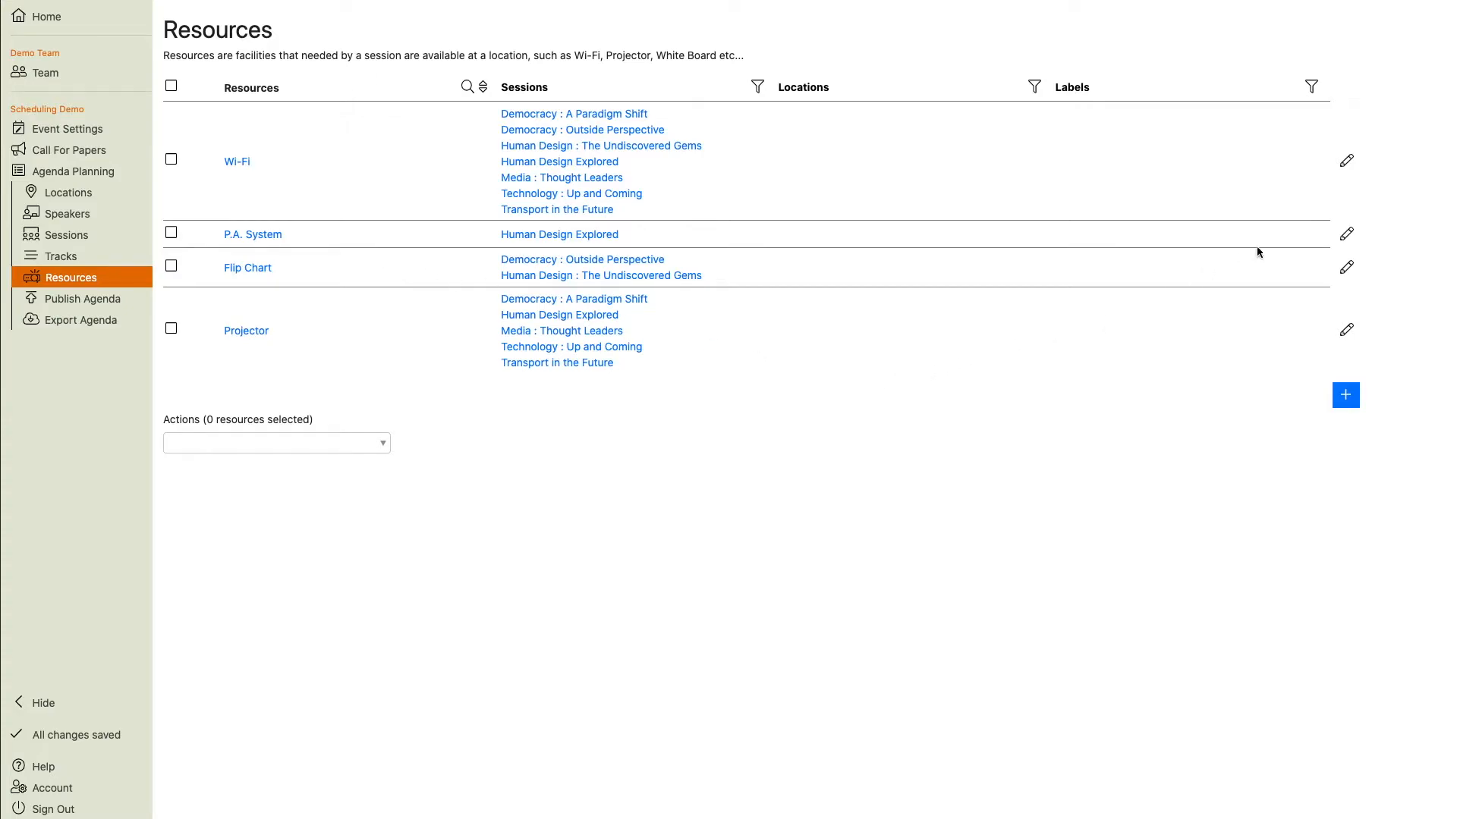
click(1346, 234)
click(852, 237)
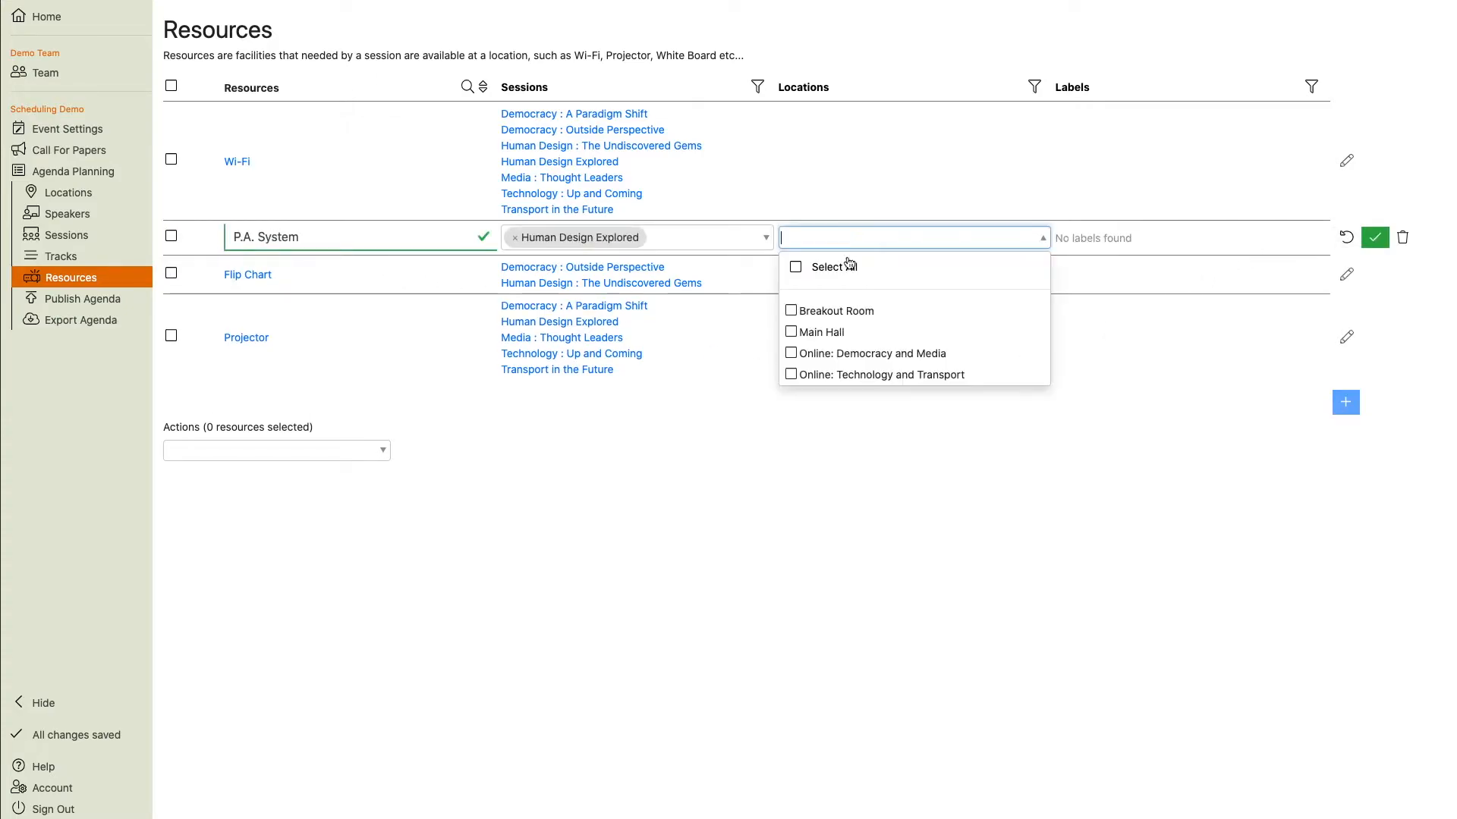
click(806, 331)
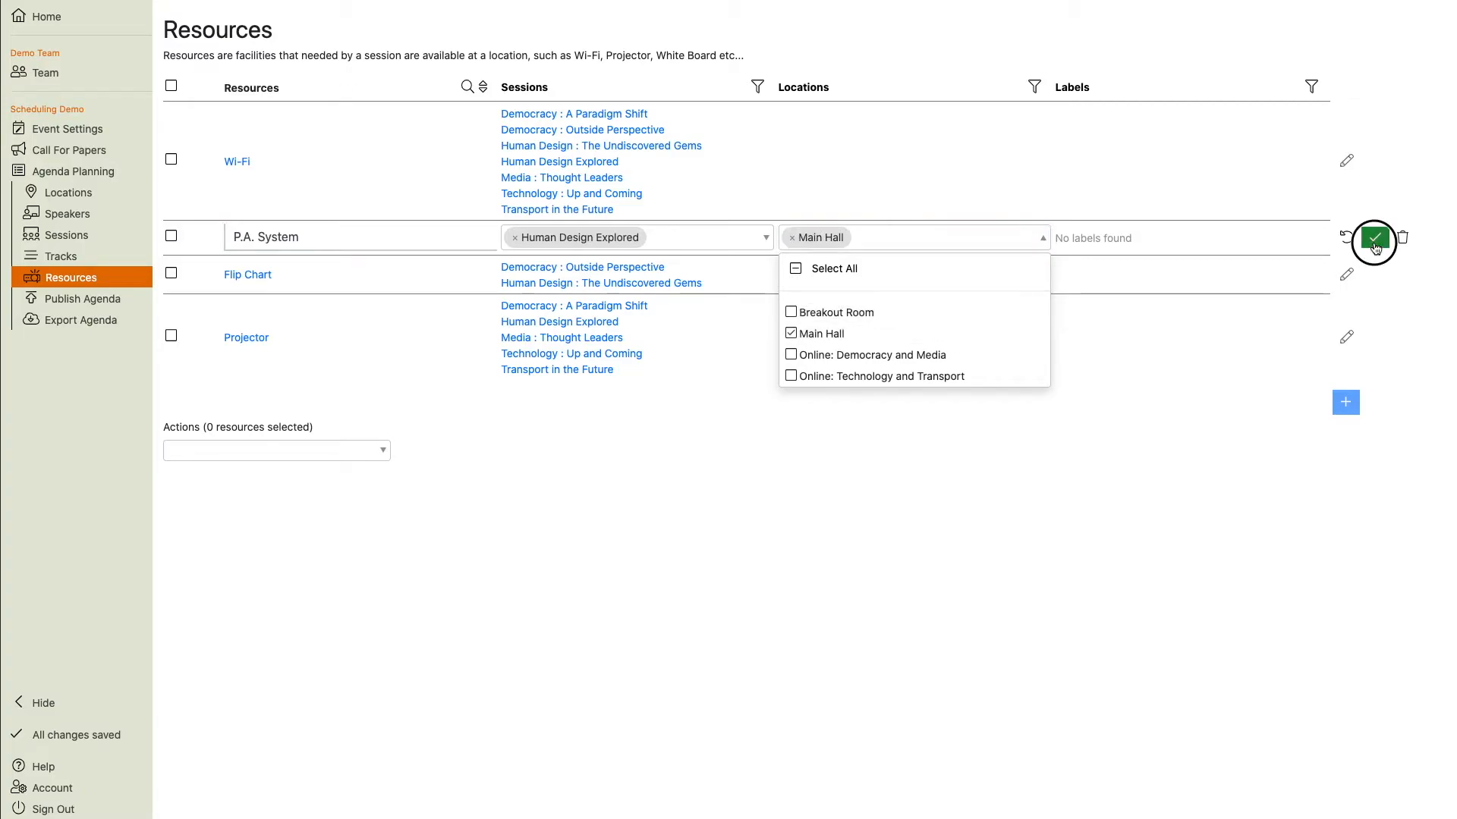
click(1375, 238)
Restrict the Flip Chart resource to the Breakout Room and Main Hall locations.
click(1346, 275)
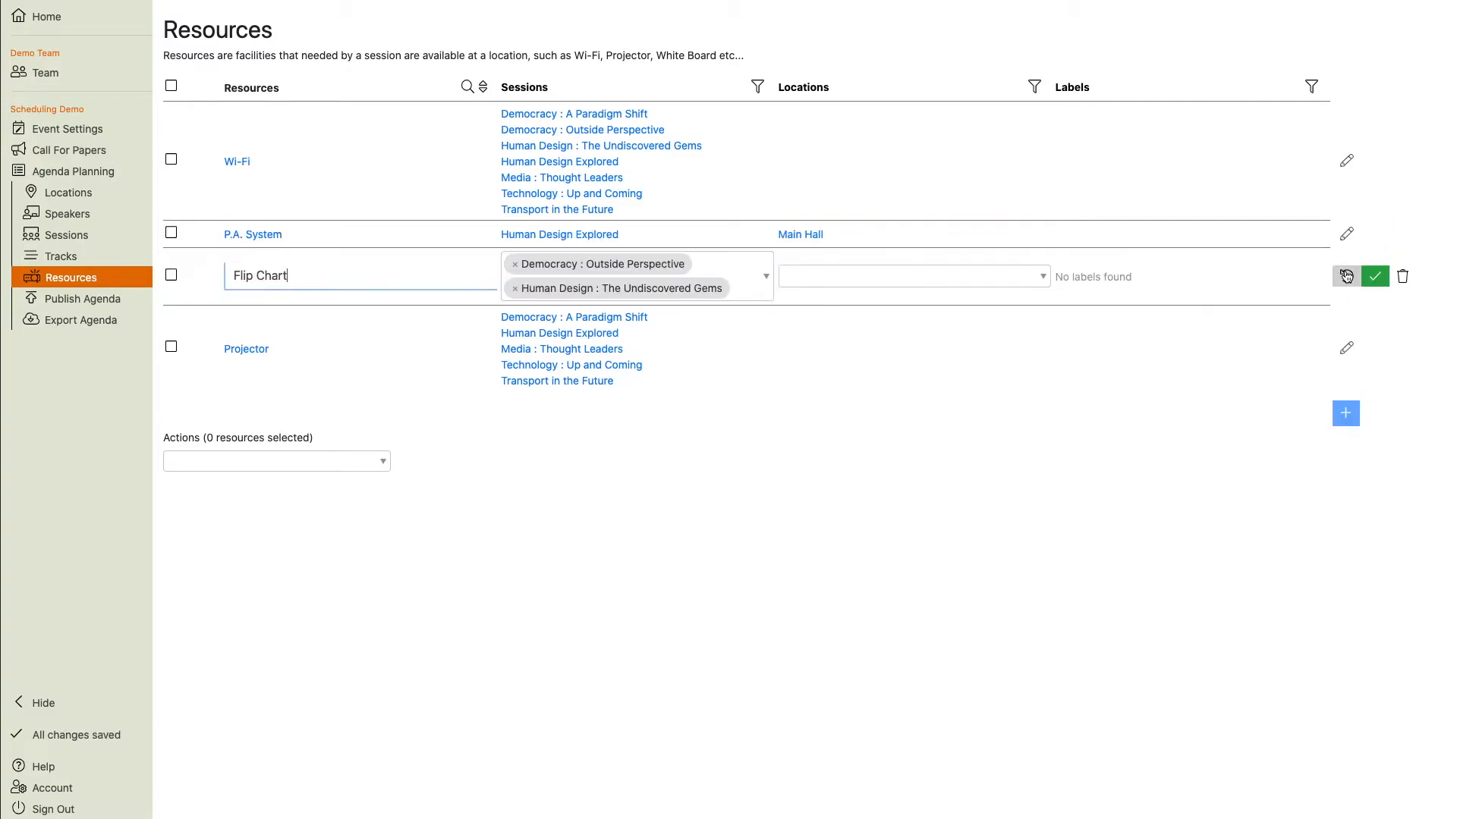
click(967, 277)
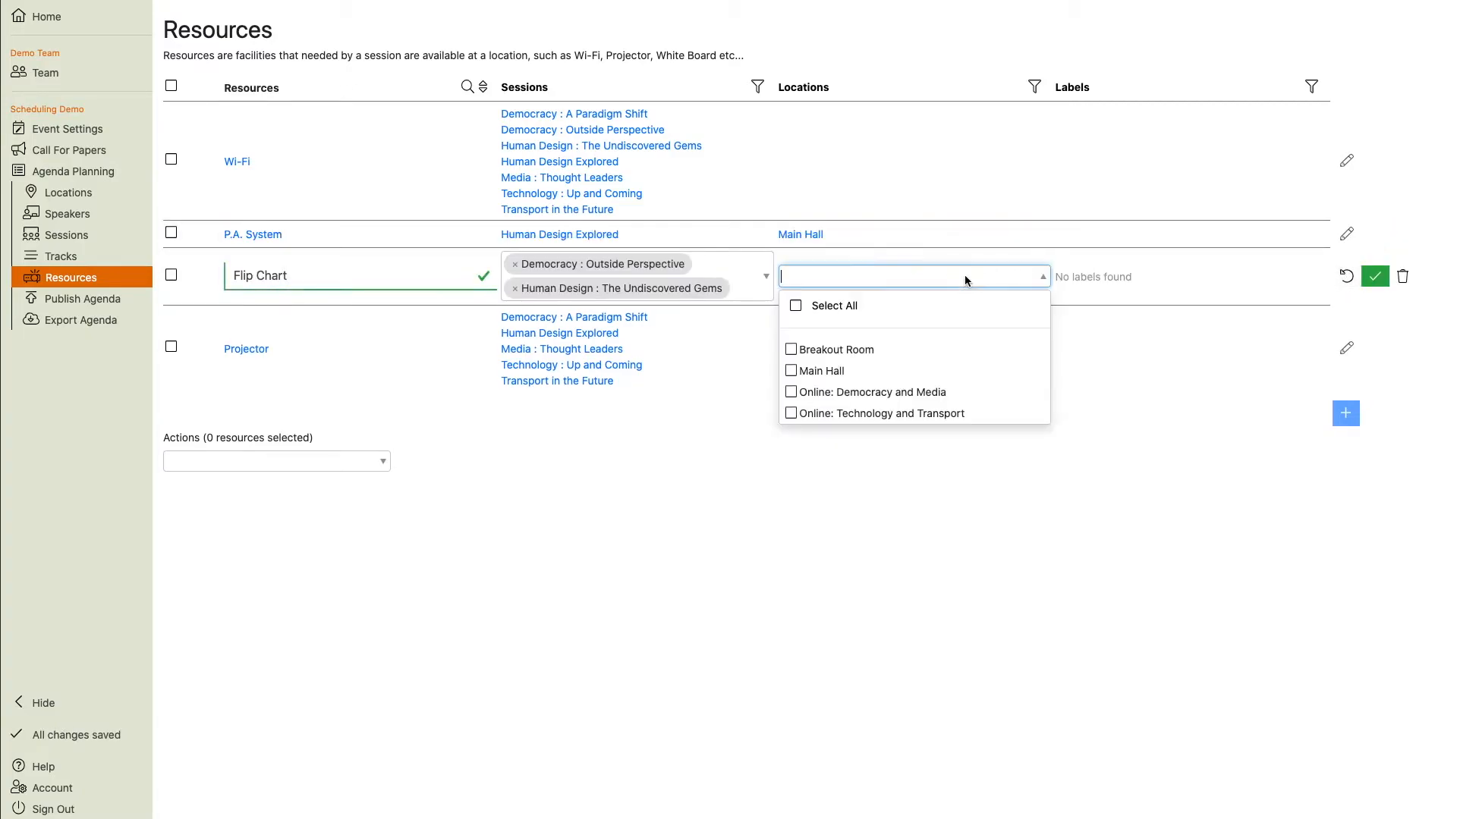
click(832, 358)
click(829, 374)
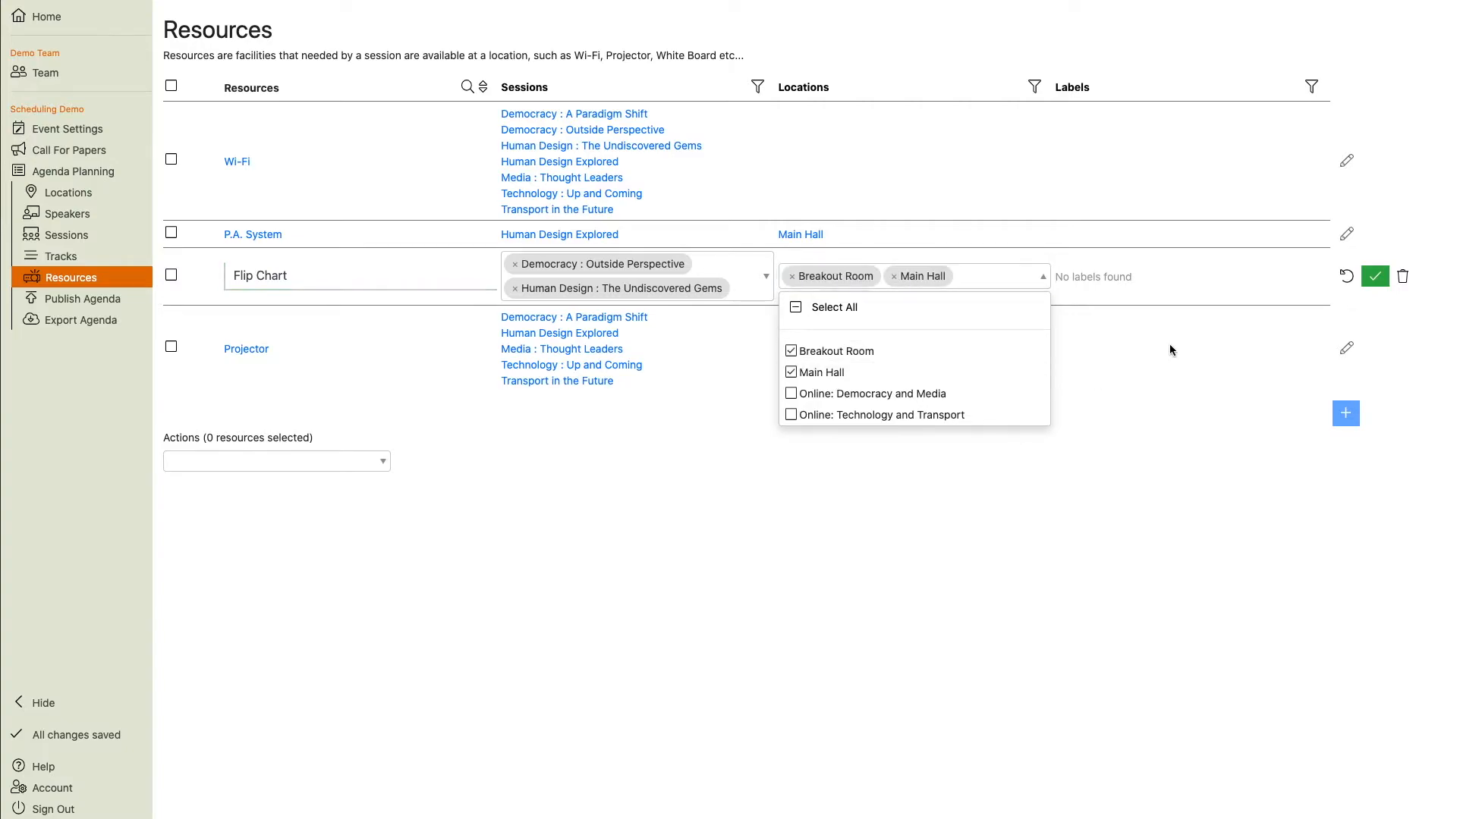
click(1375, 276)
Restrict the Projector resource to the Breakout Room and Main Hall locations.
click(1345, 334)
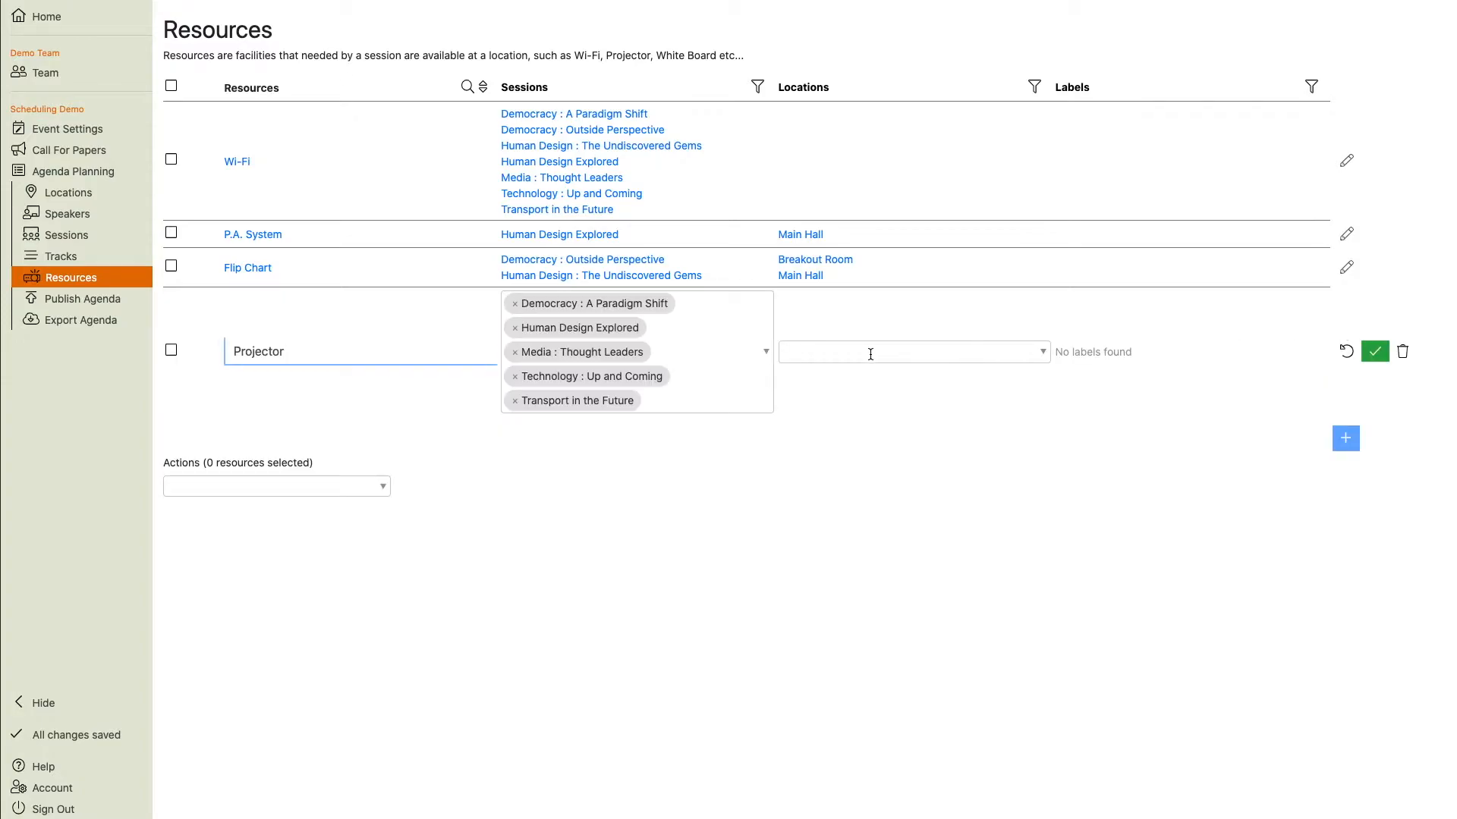
click(863, 351)
click(815, 425)
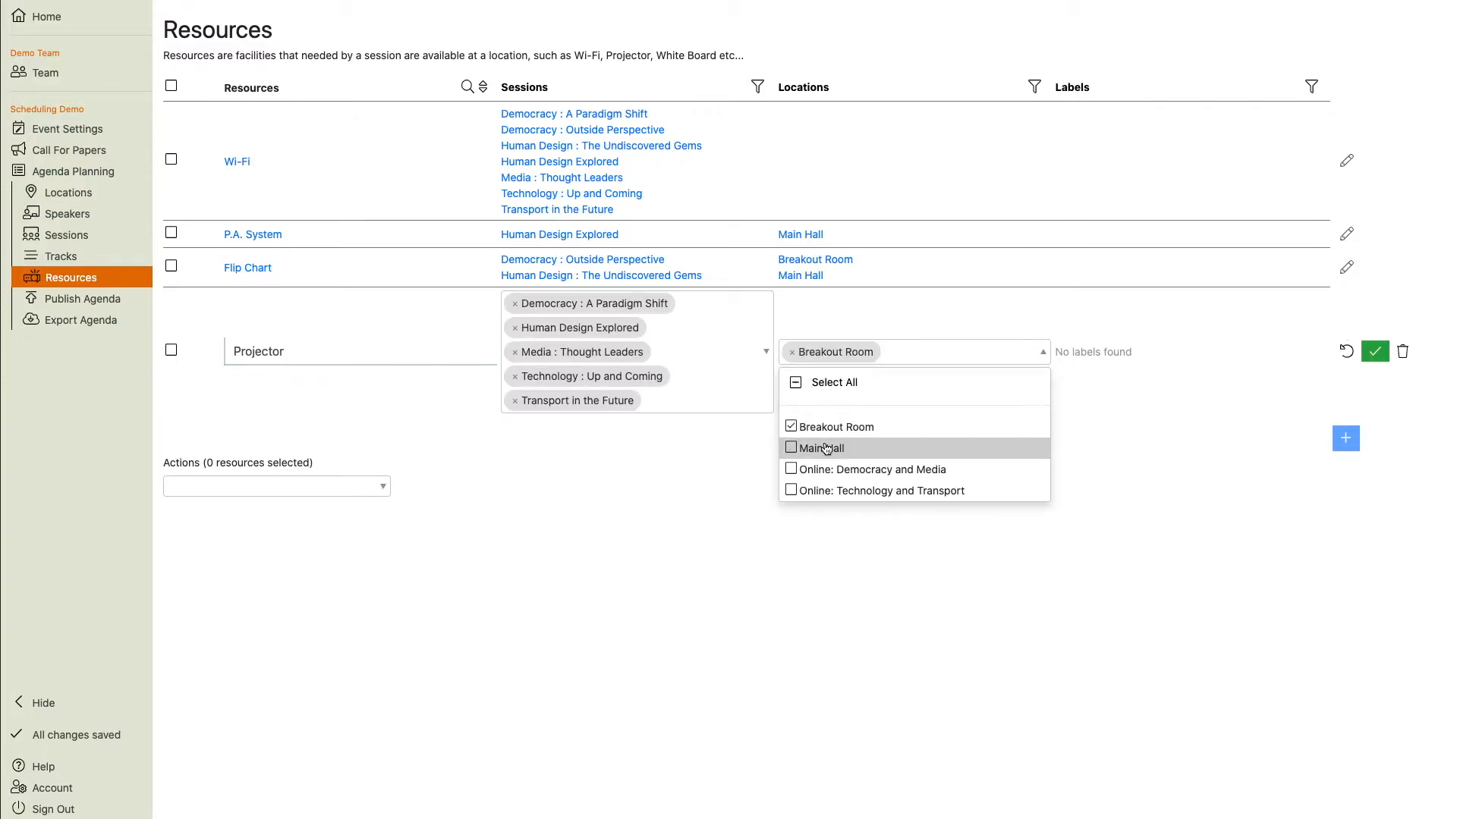
click(820, 447)
click(1375, 351)
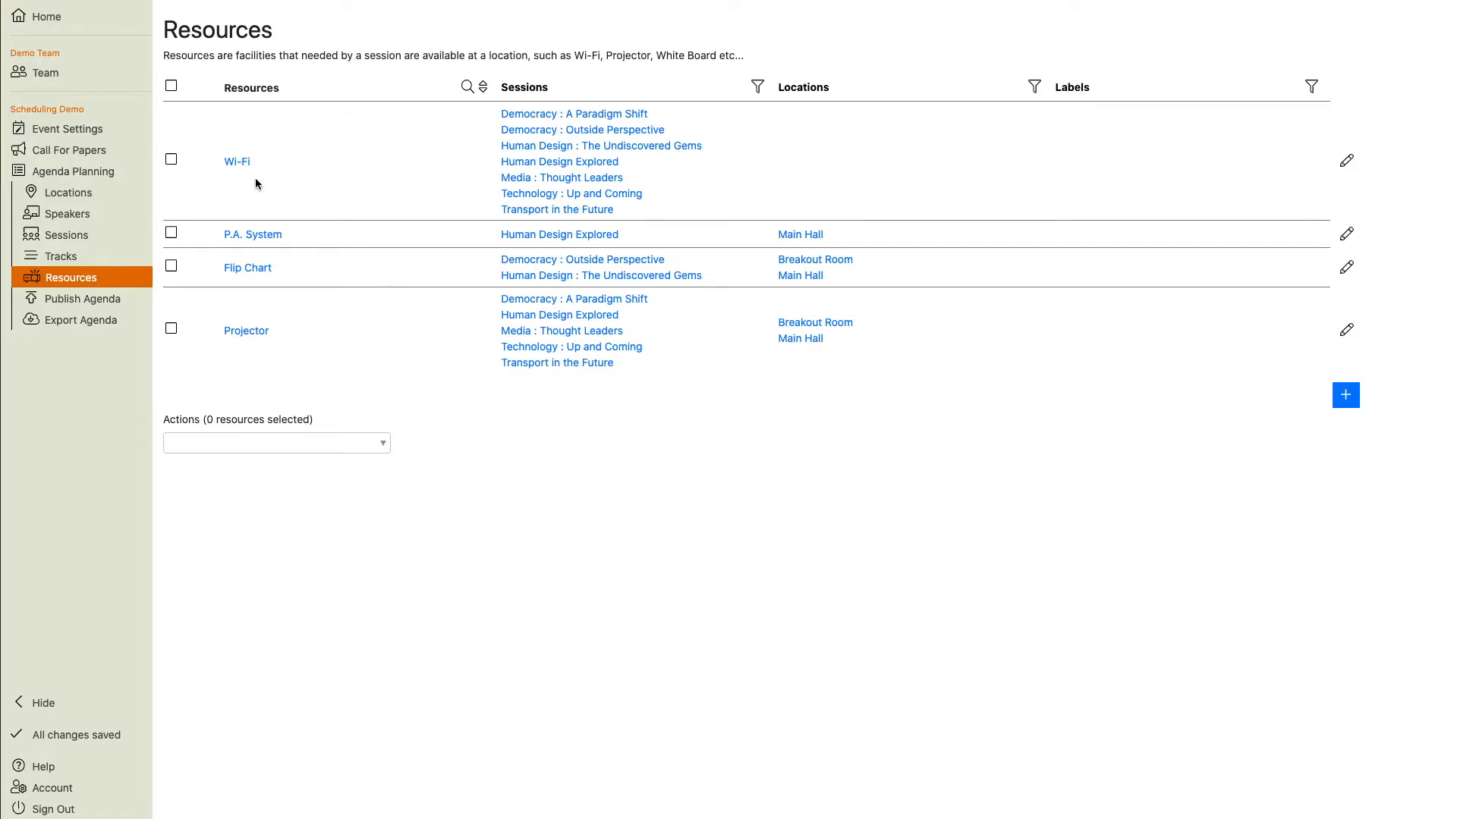
Turn off location-based scheduling for the Wi-Fi resource.
click(236, 161)
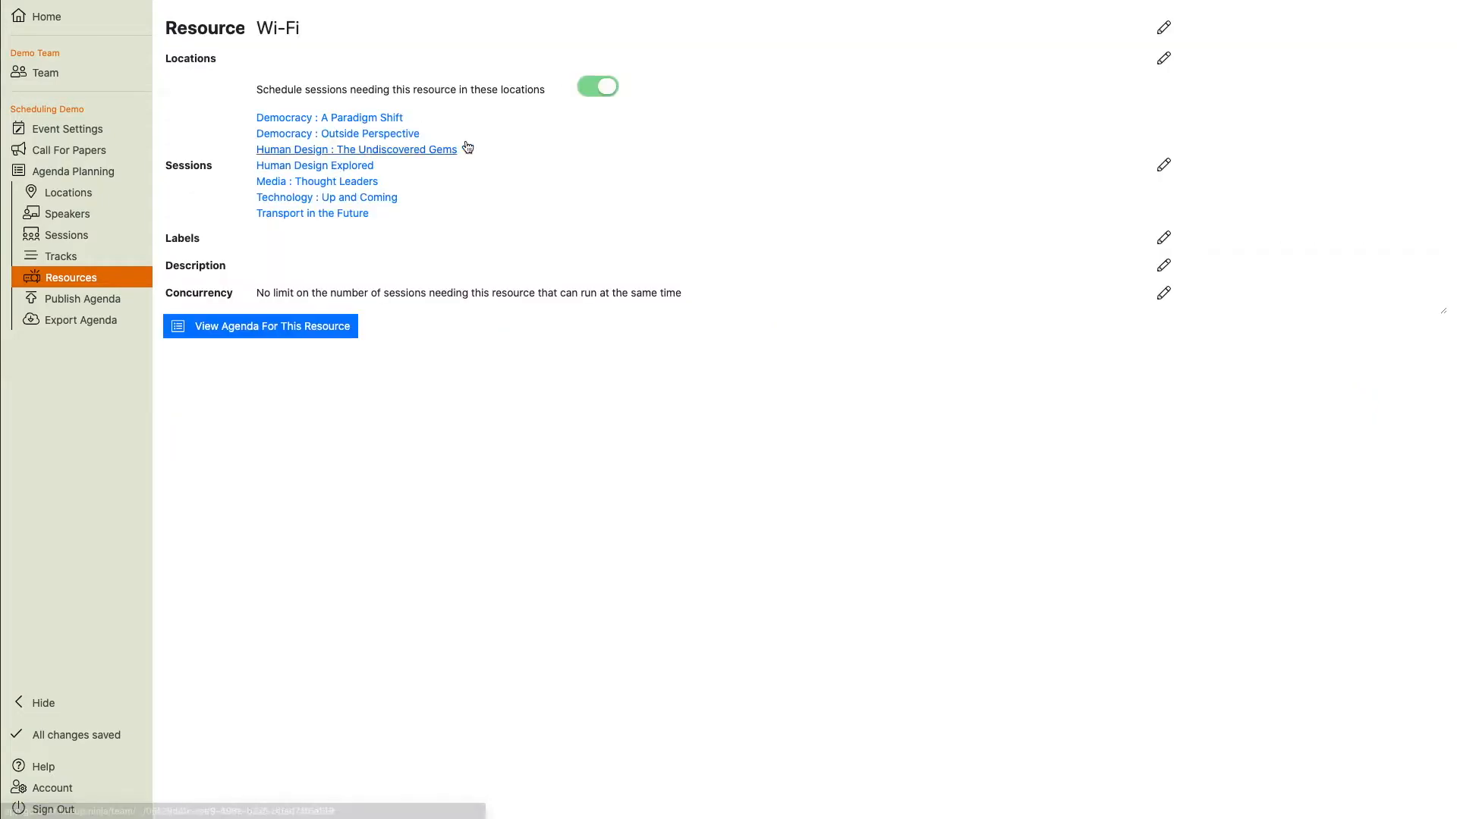
click(602, 88)
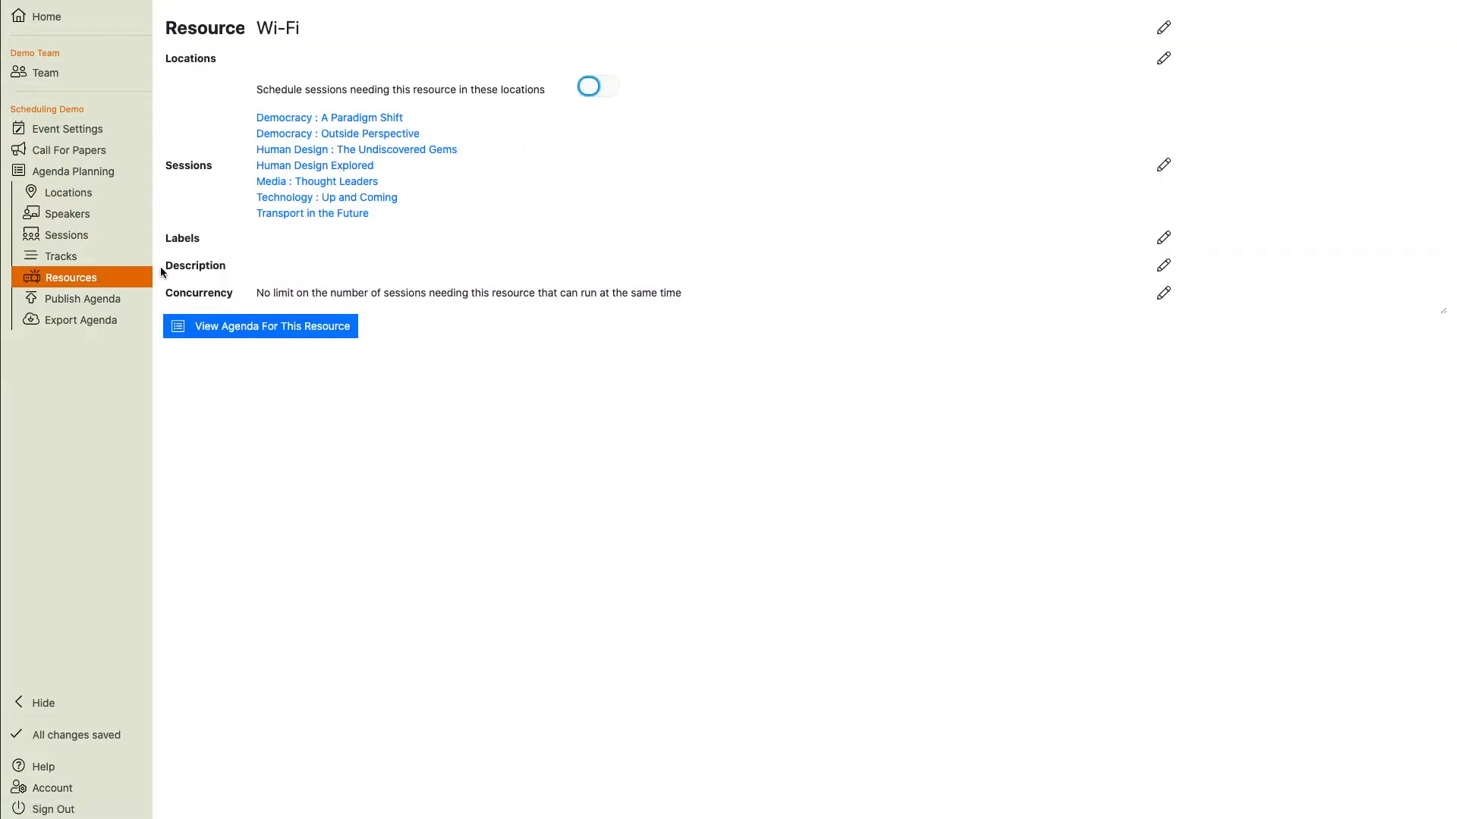
Schedule Human Design Explored on 21 Jun at 14:00 in the Main Hall.
click(81, 173)
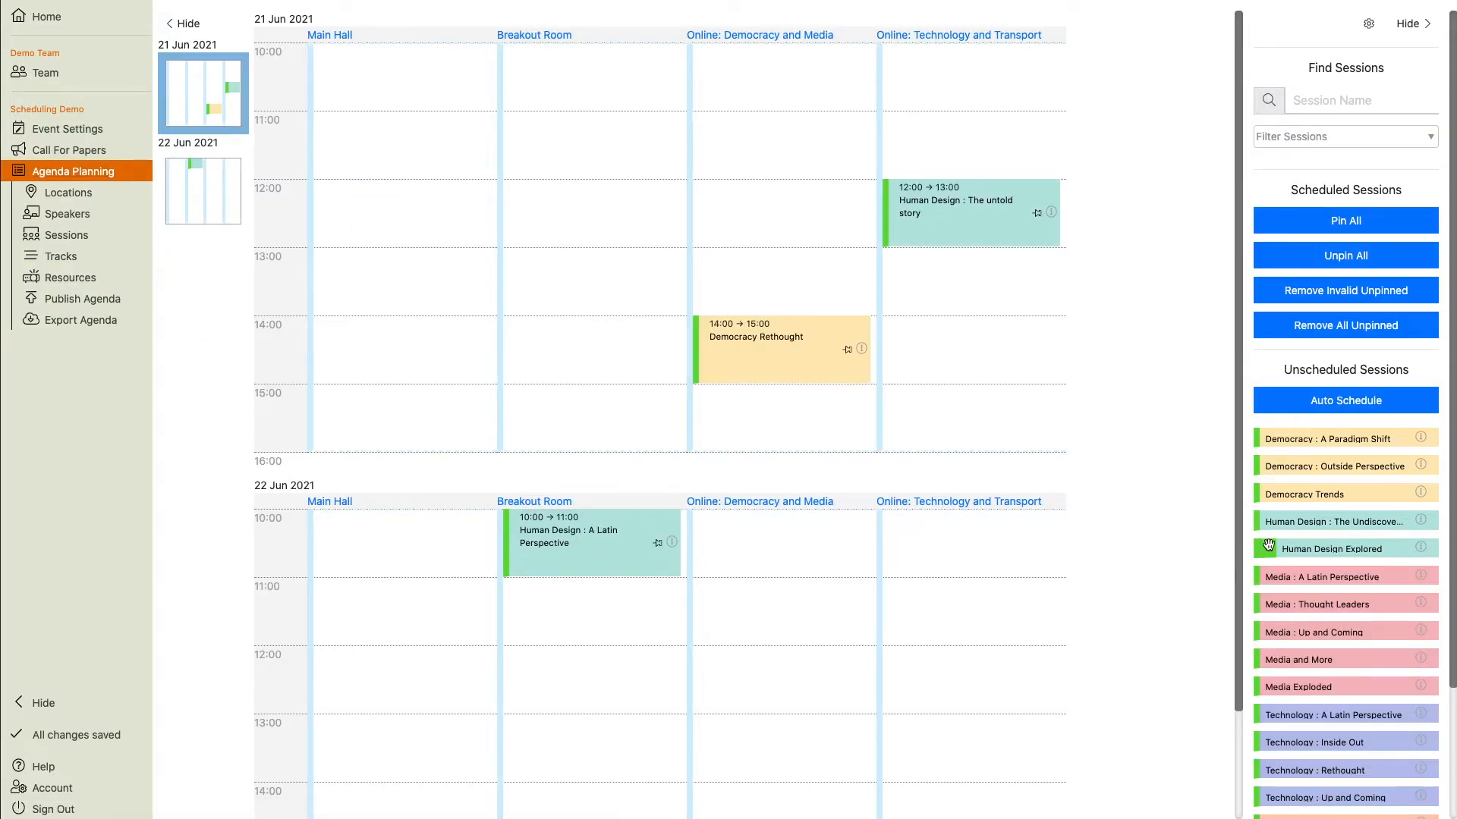
drag(1260, 548, 1045, 574)
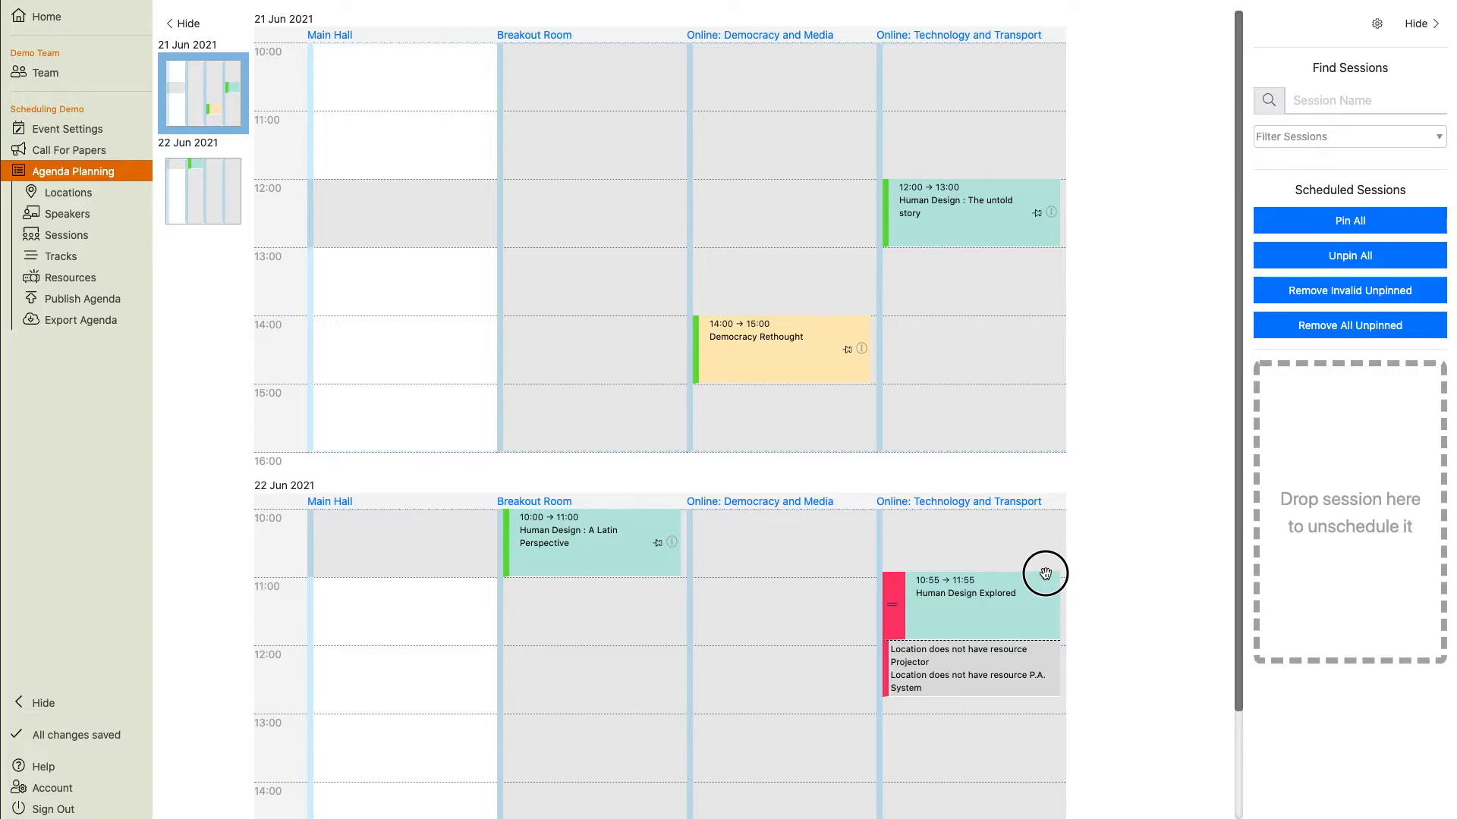
drag(1045, 575, 418, 318)
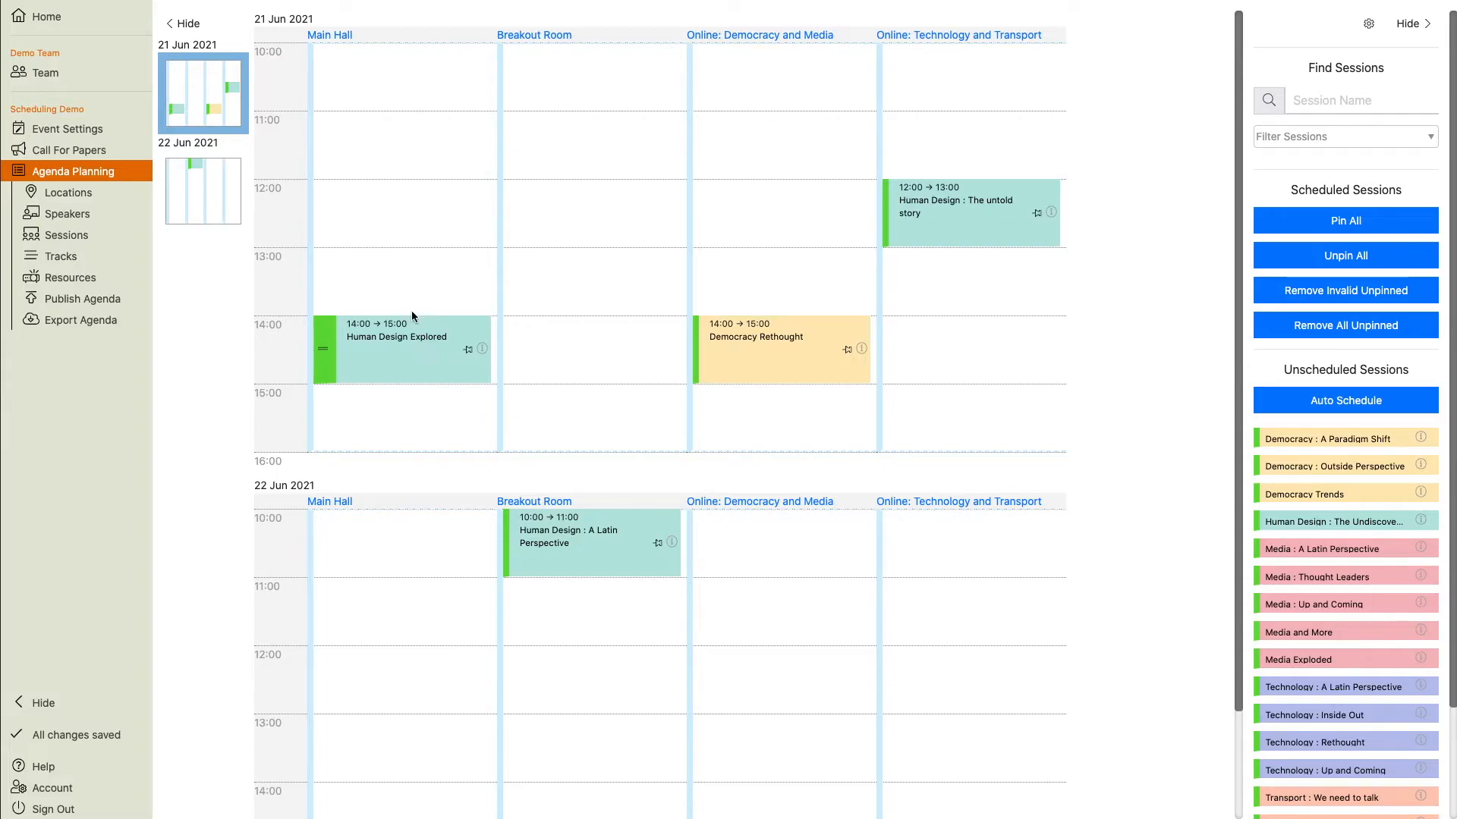
Create a Virtual label assigned to the Online: Democracy and Media and Online: Technology and Transport locations.
click(77, 142)
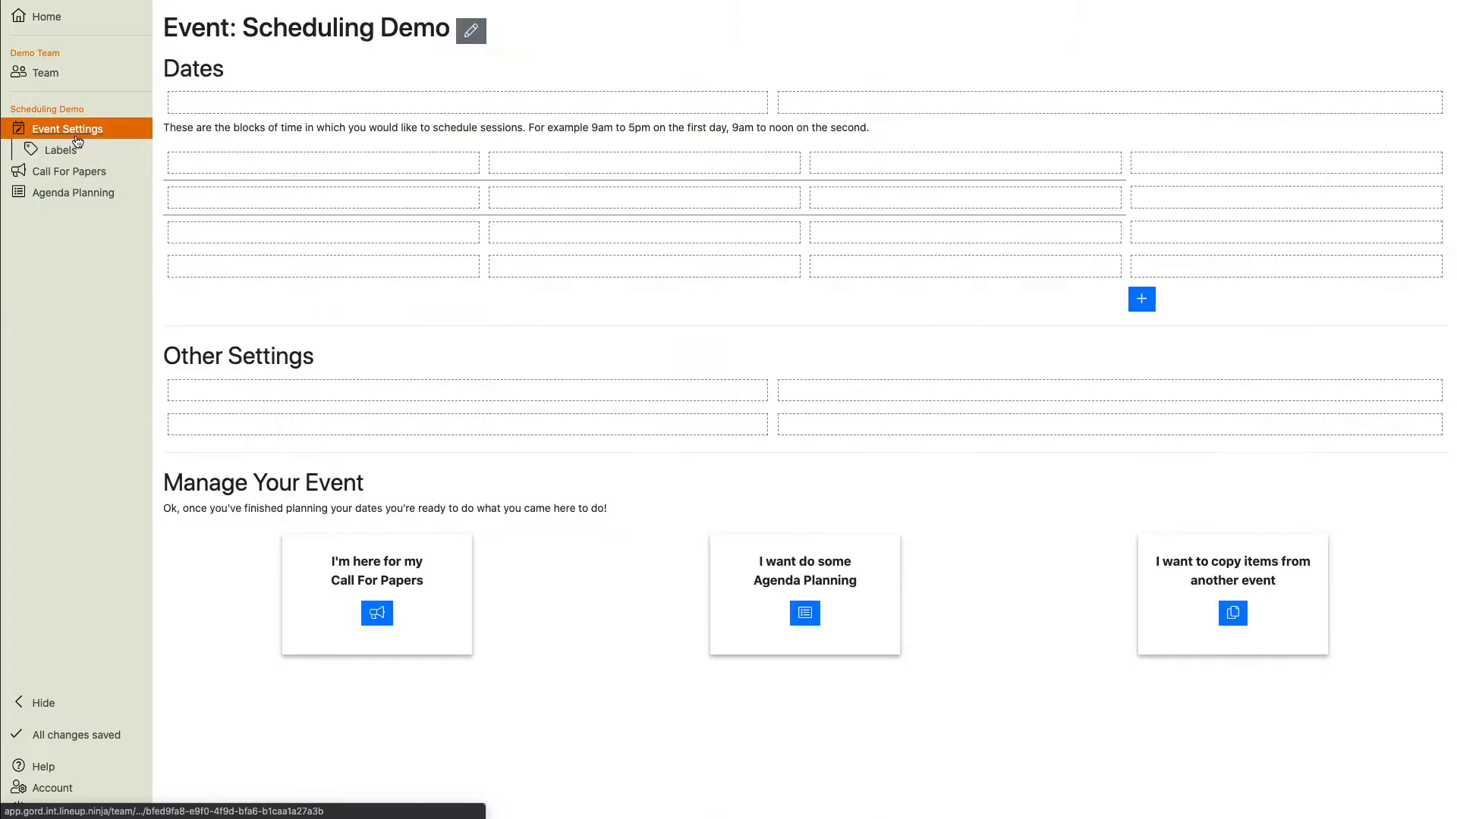
click(69, 158)
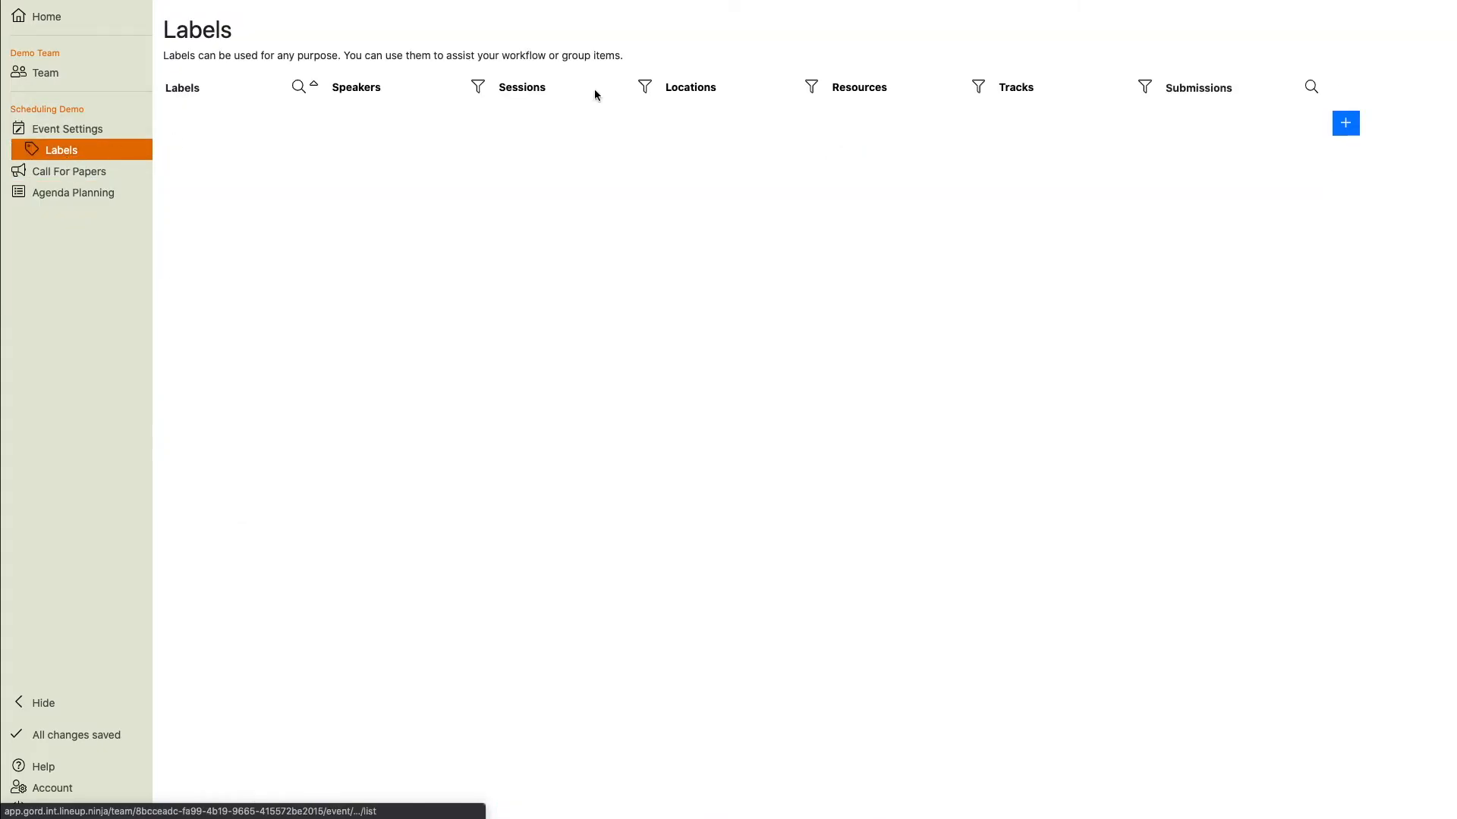
click(1344, 125)
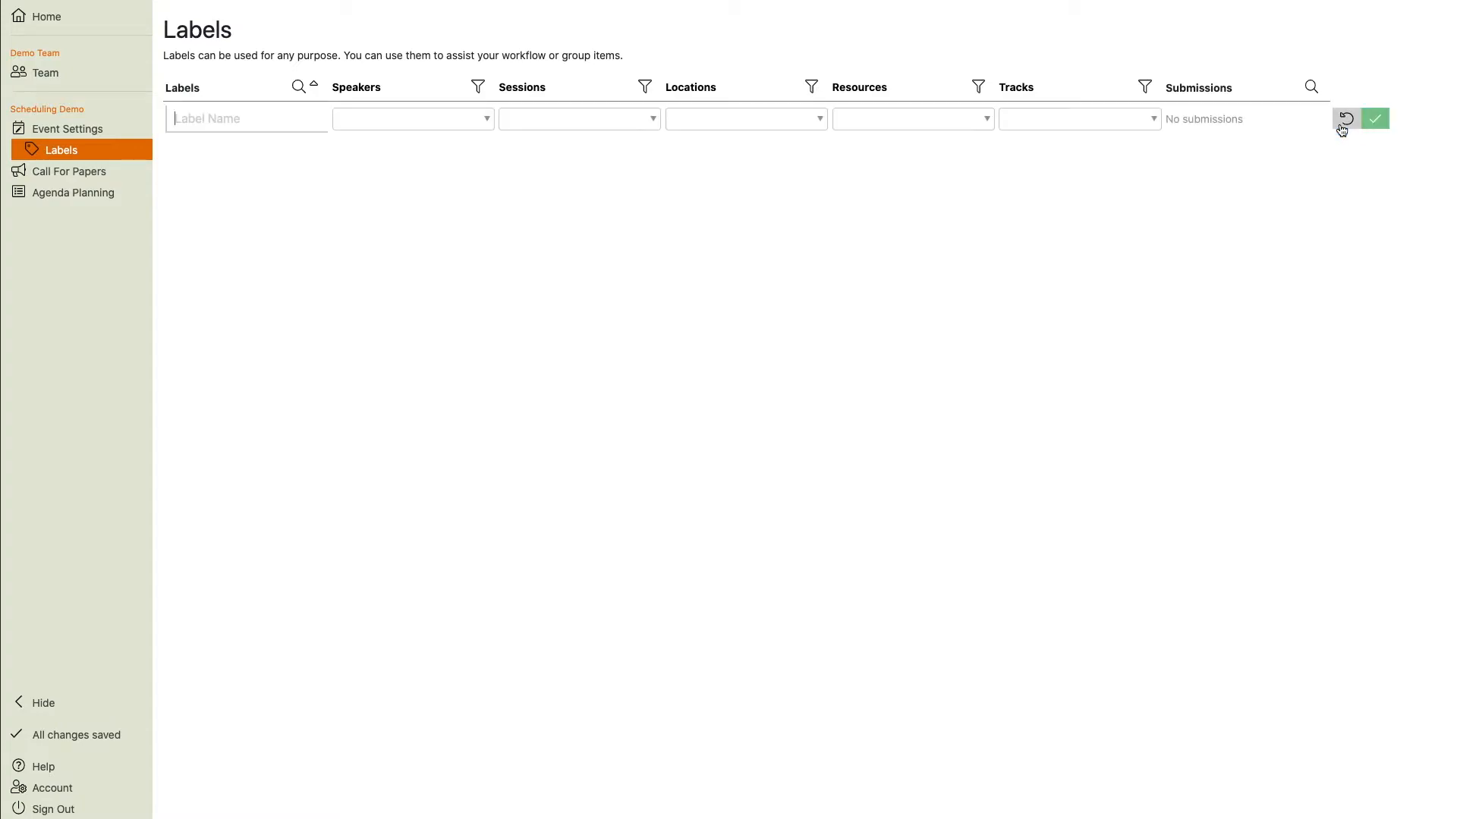
text(Virtual)
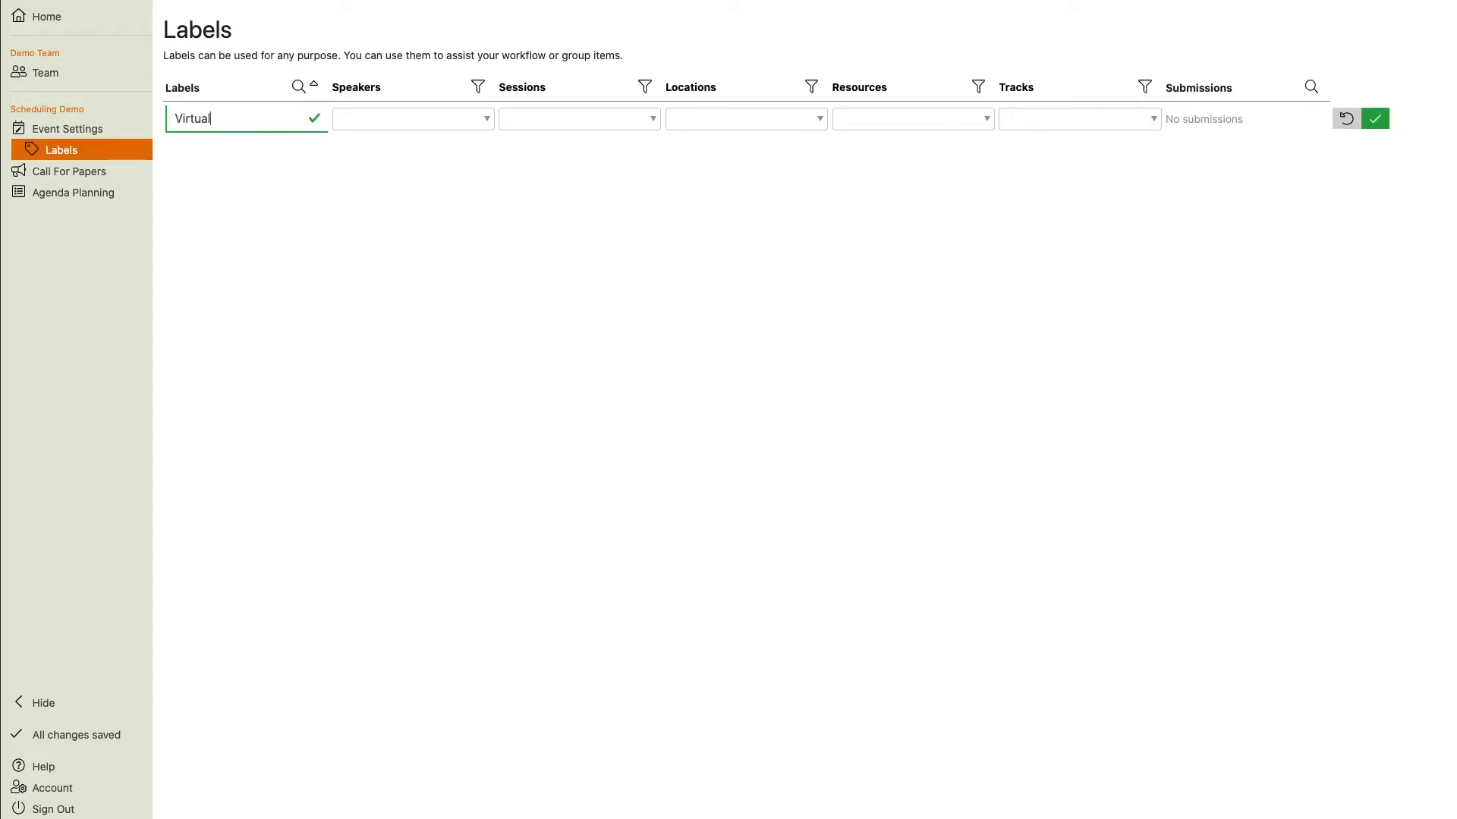
click(785, 119)
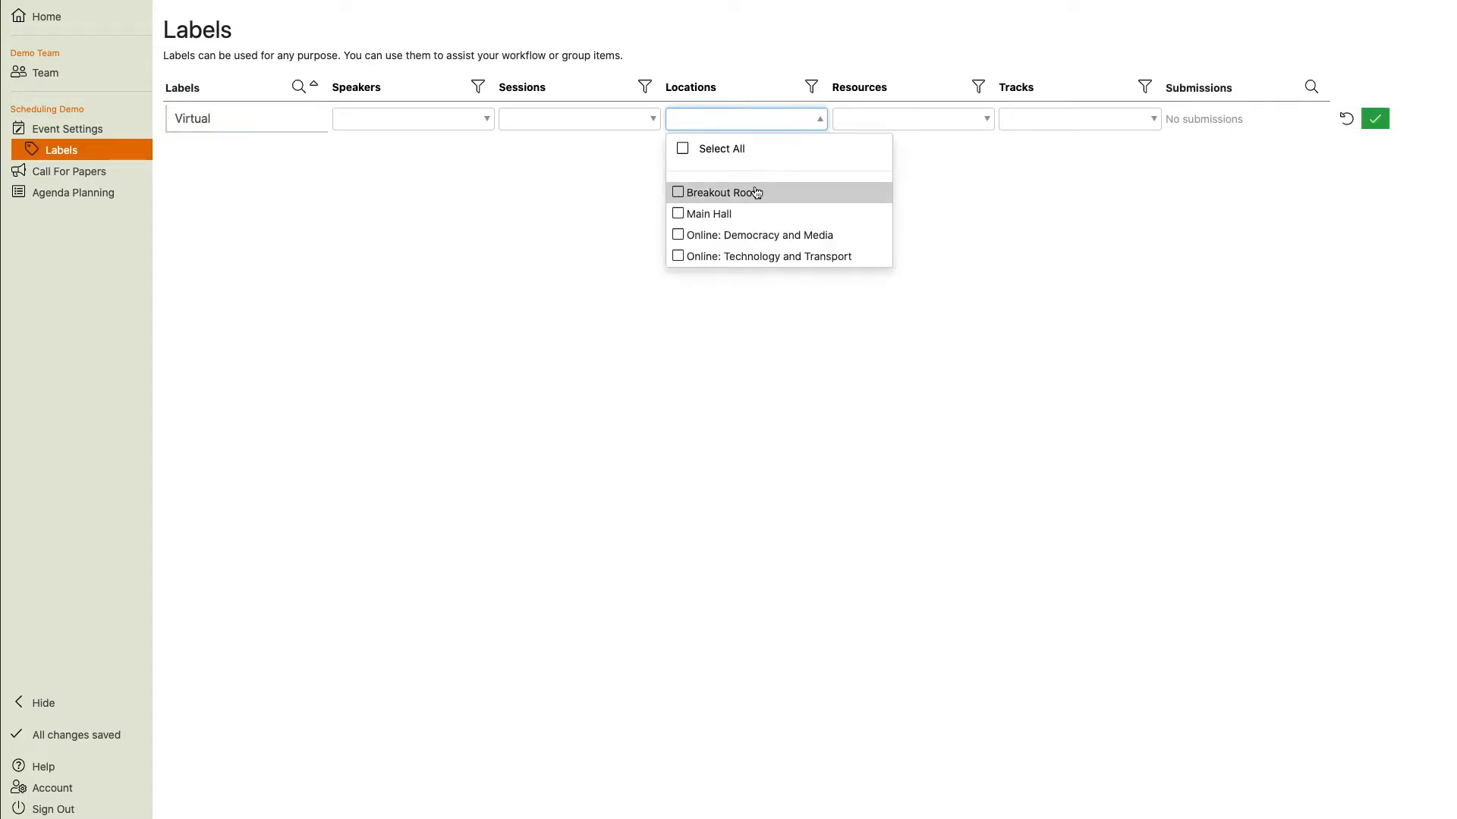
click(725, 239)
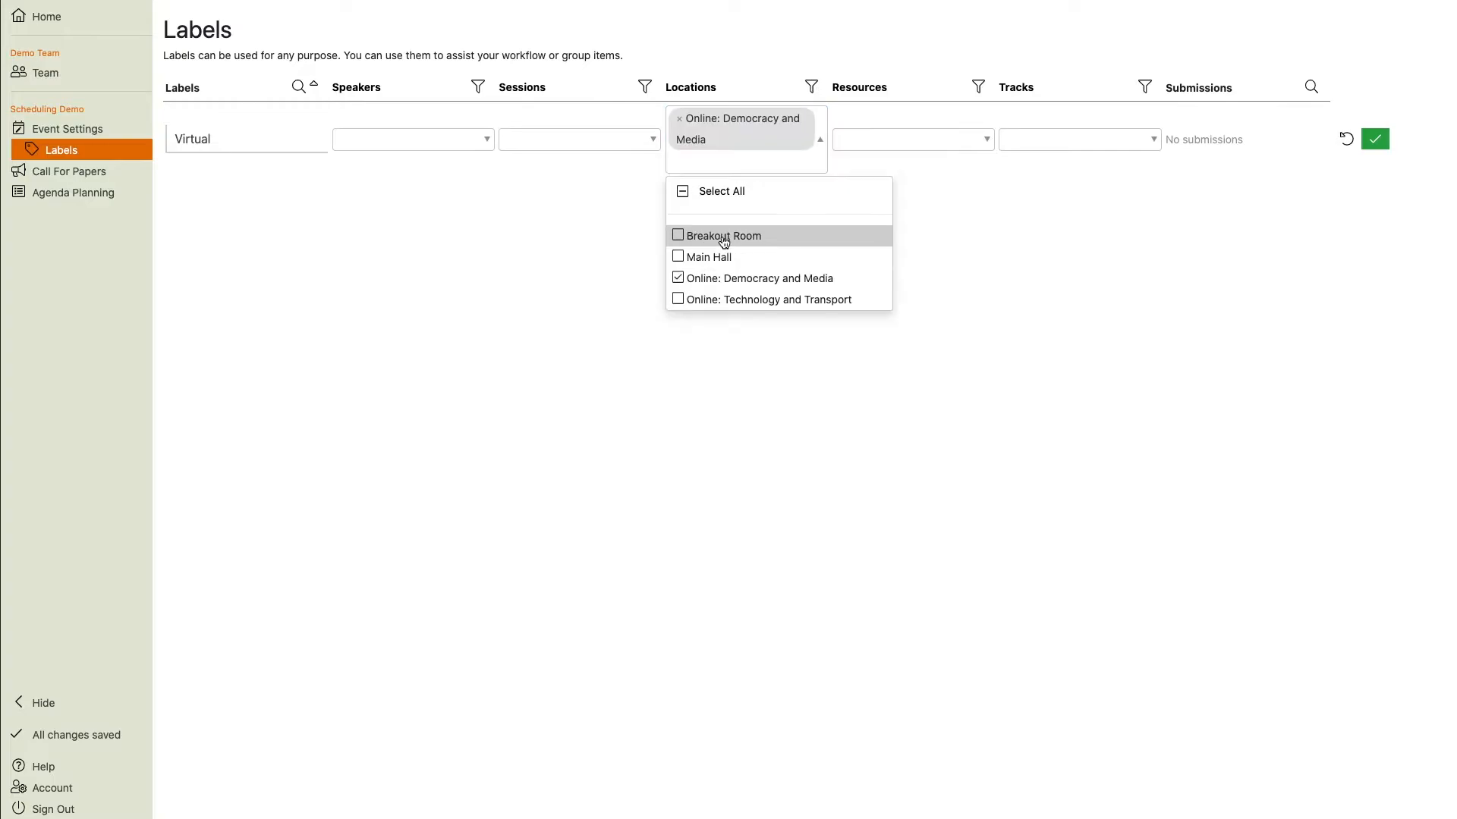
click(726, 301)
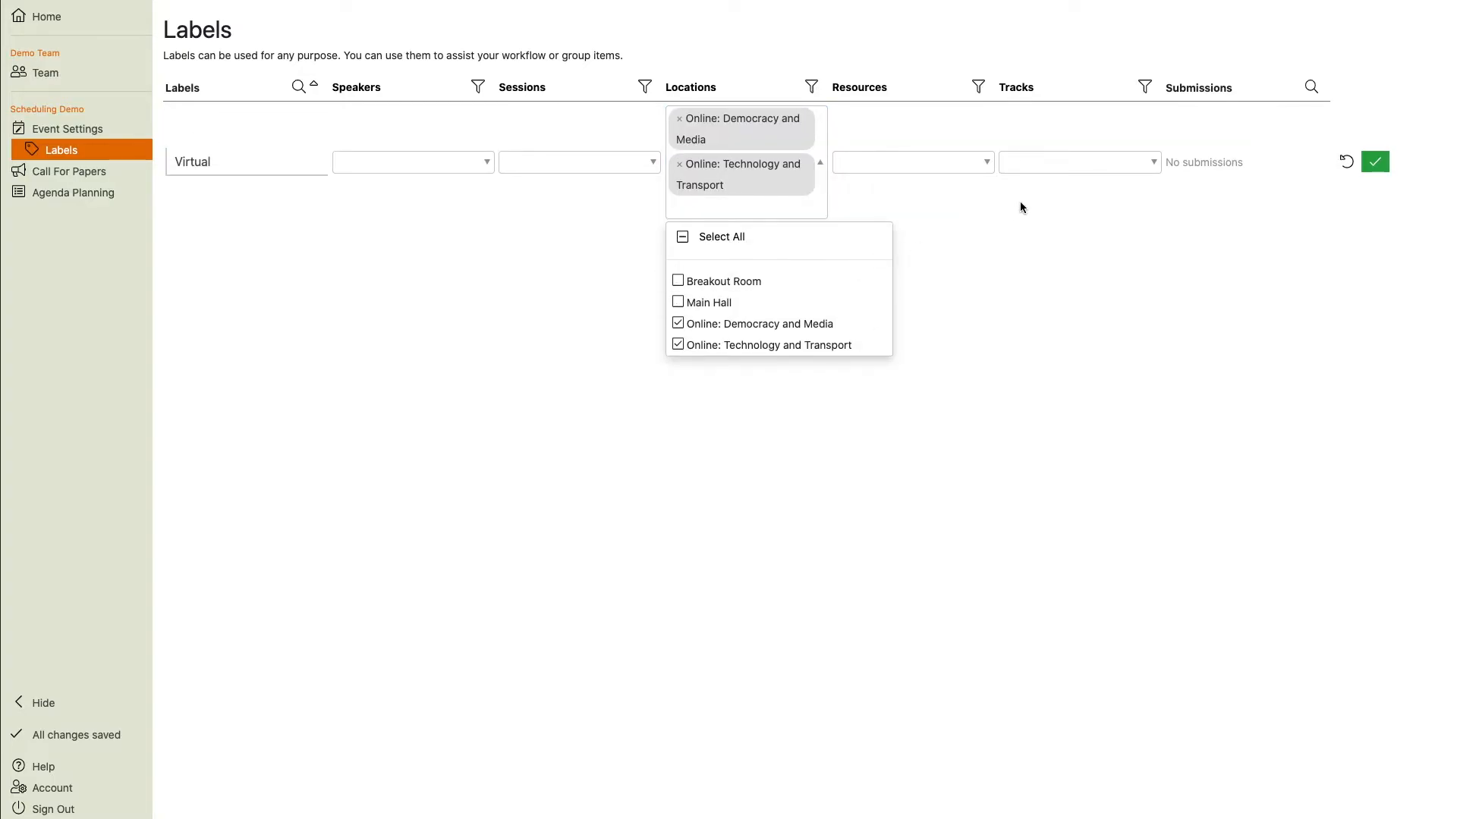
click(1381, 162)
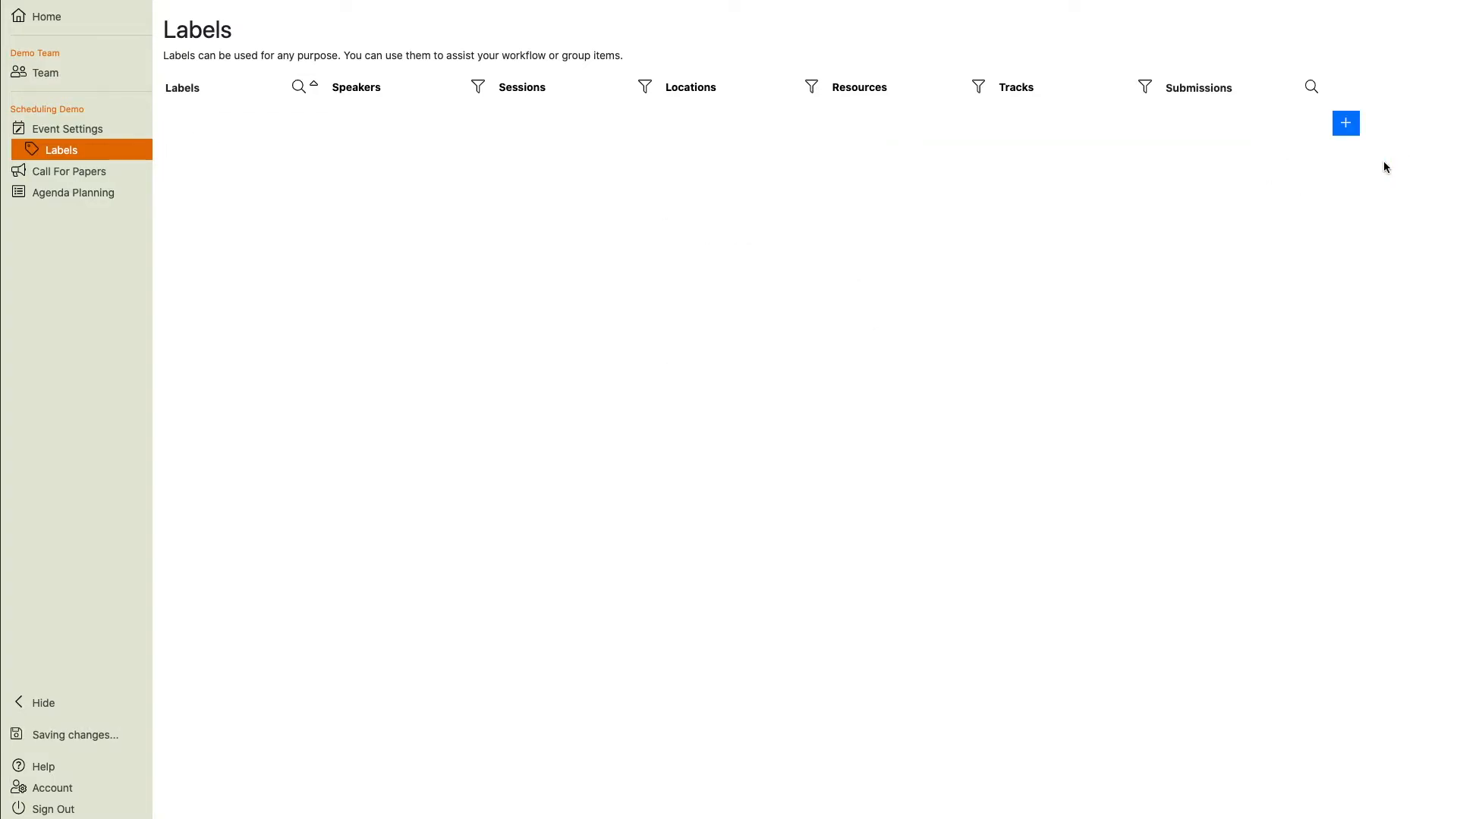
Create a Physical label assigned to the Breakout Room and Main Hall locations.
click(1347, 178)
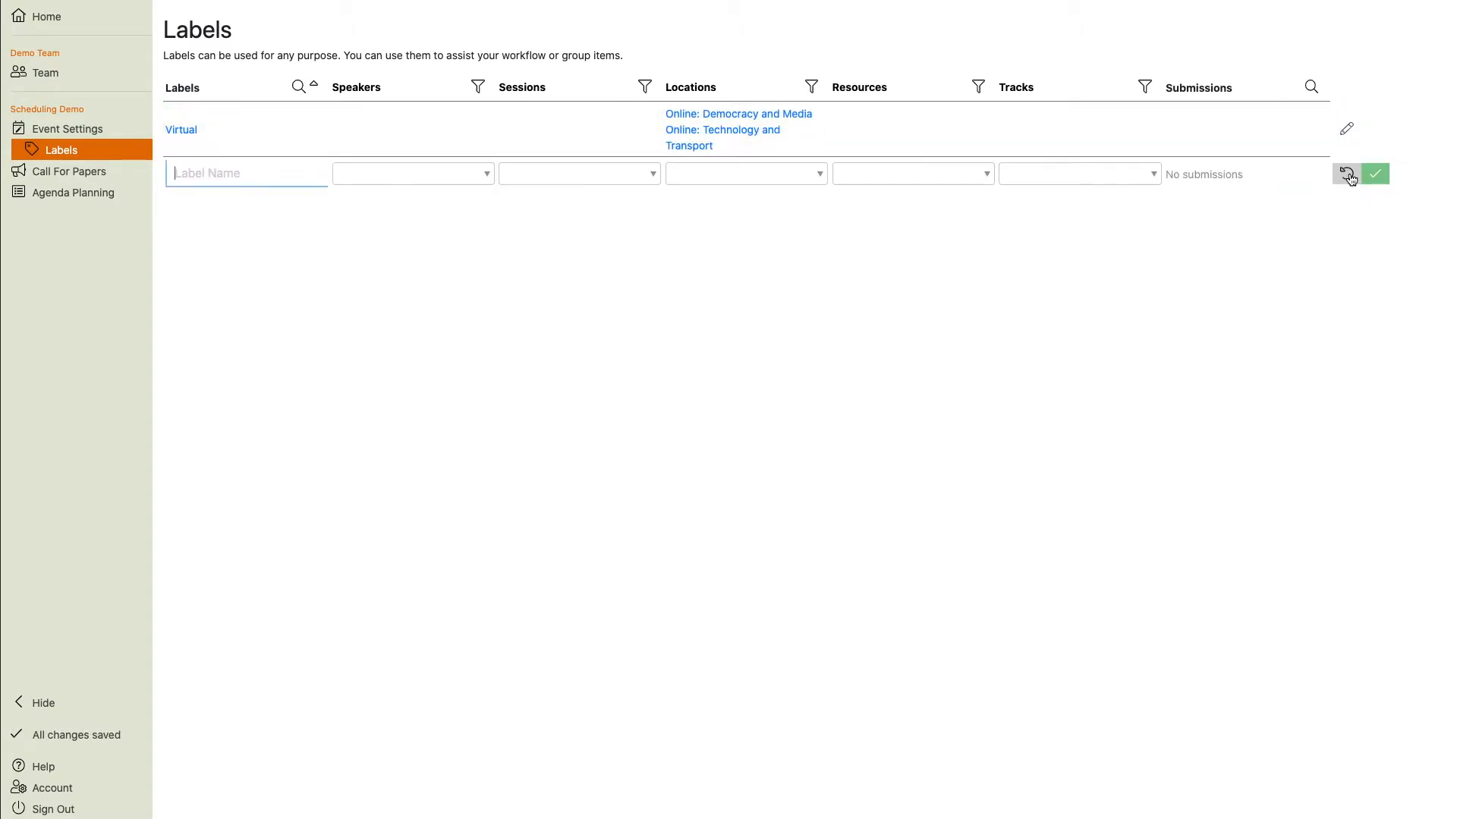
text(Physical)
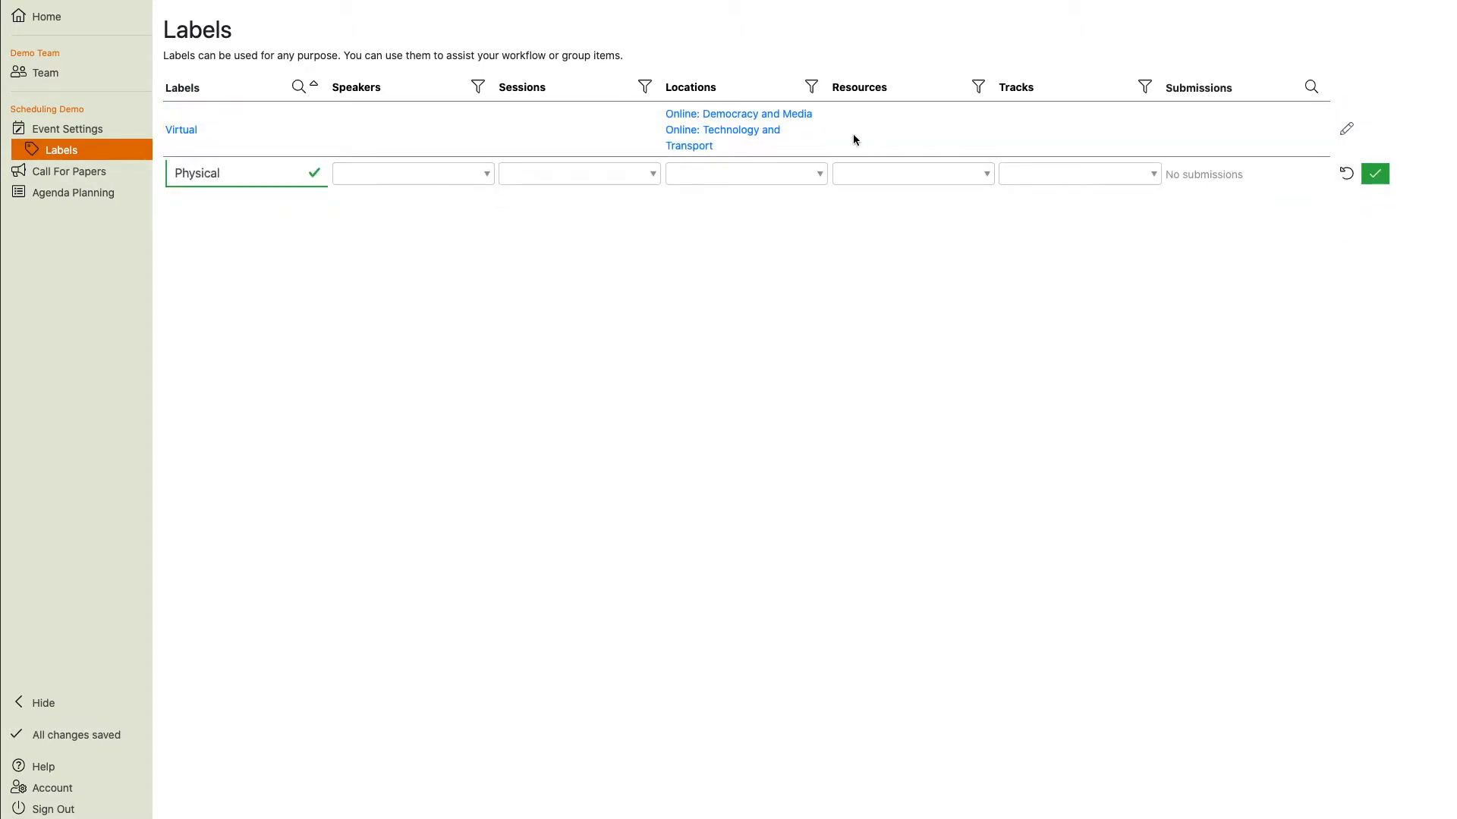
click(765, 173)
click(709, 268)
click(717, 247)
click(1374, 184)
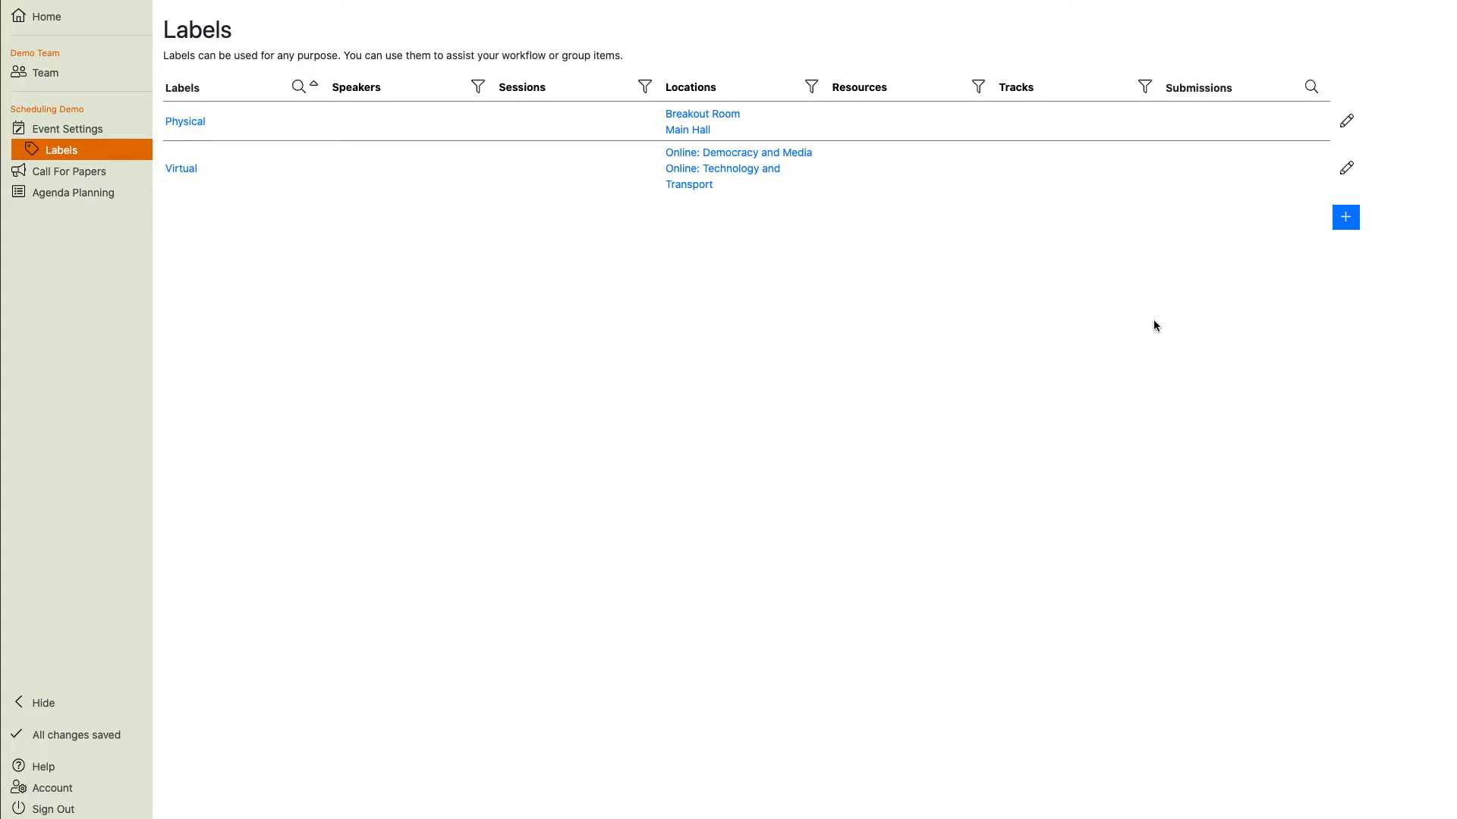
Filter the locations list by the Physical label, then clear the filter.
click(66, 191)
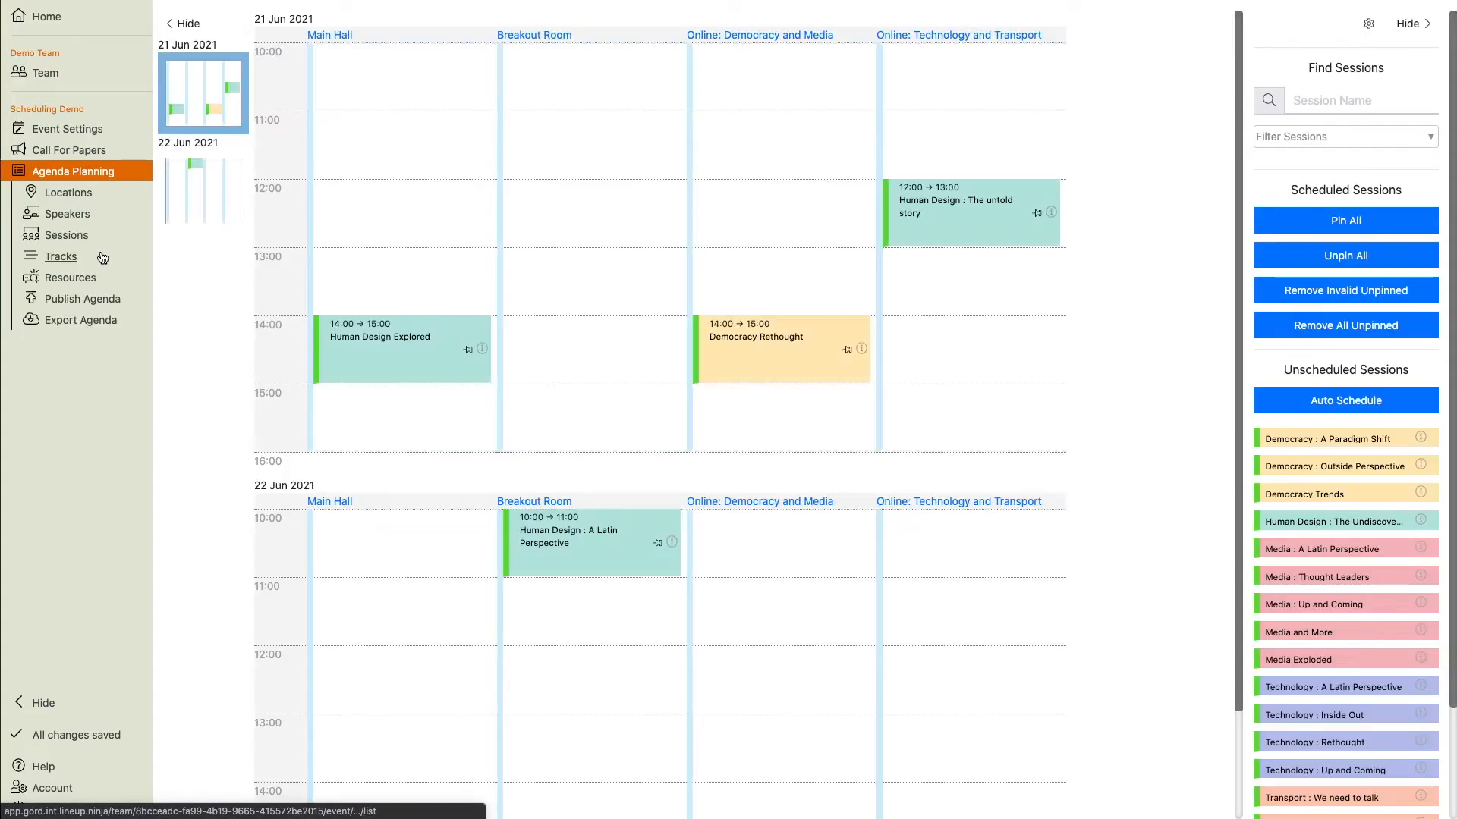
click(61, 203)
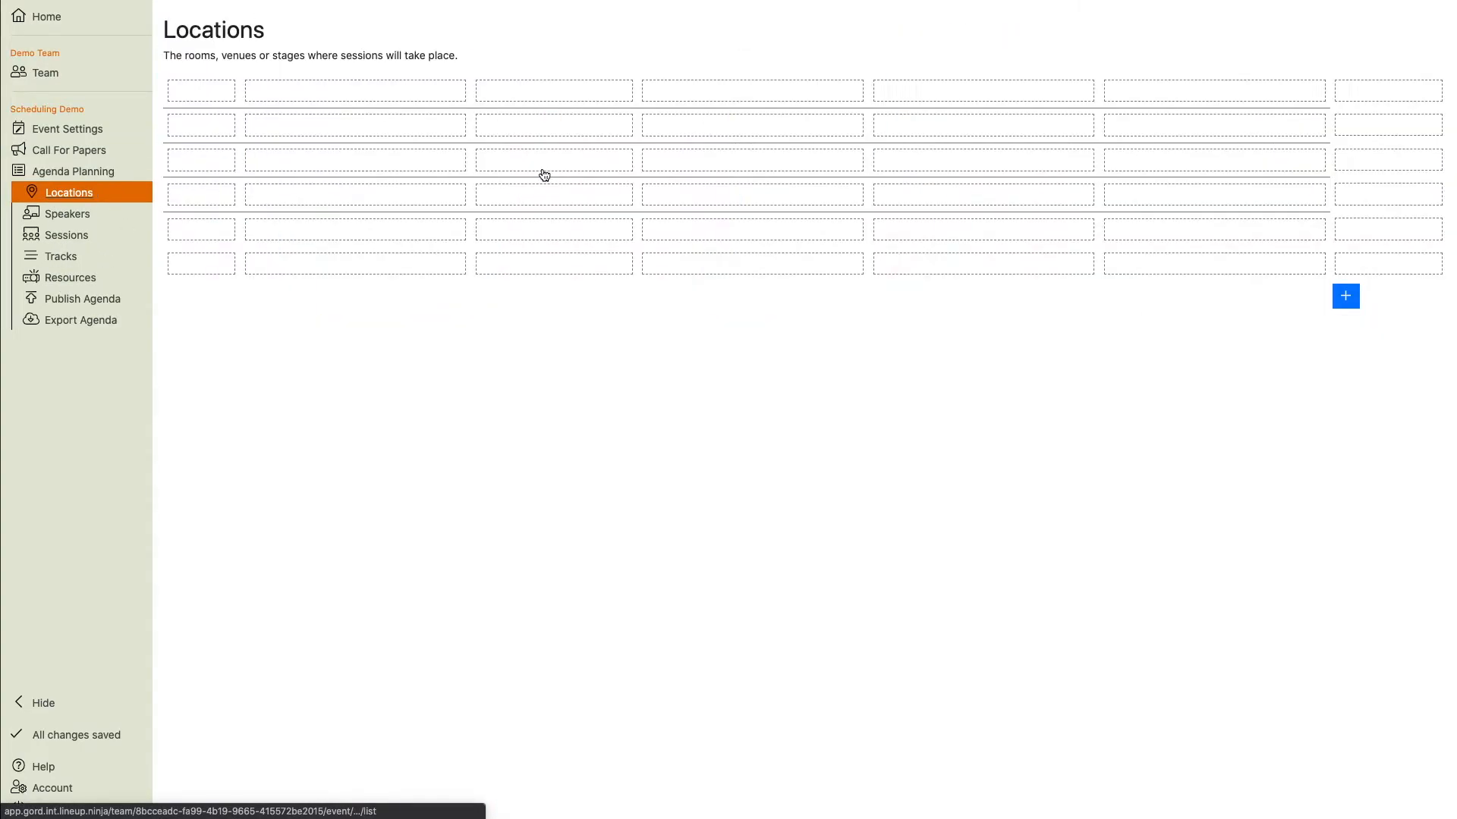
click(1311, 87)
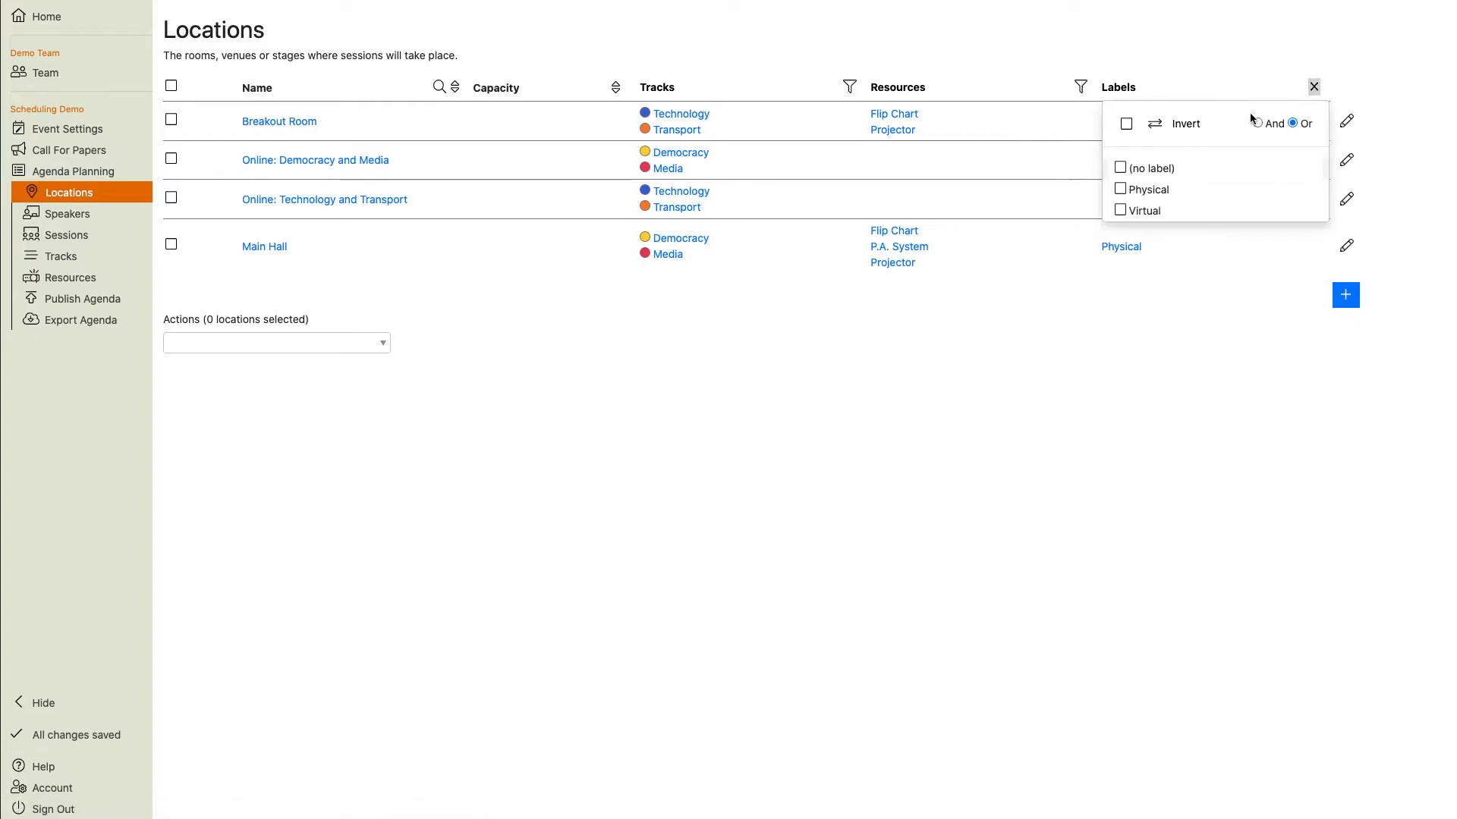
click(1121, 189)
click(978, 260)
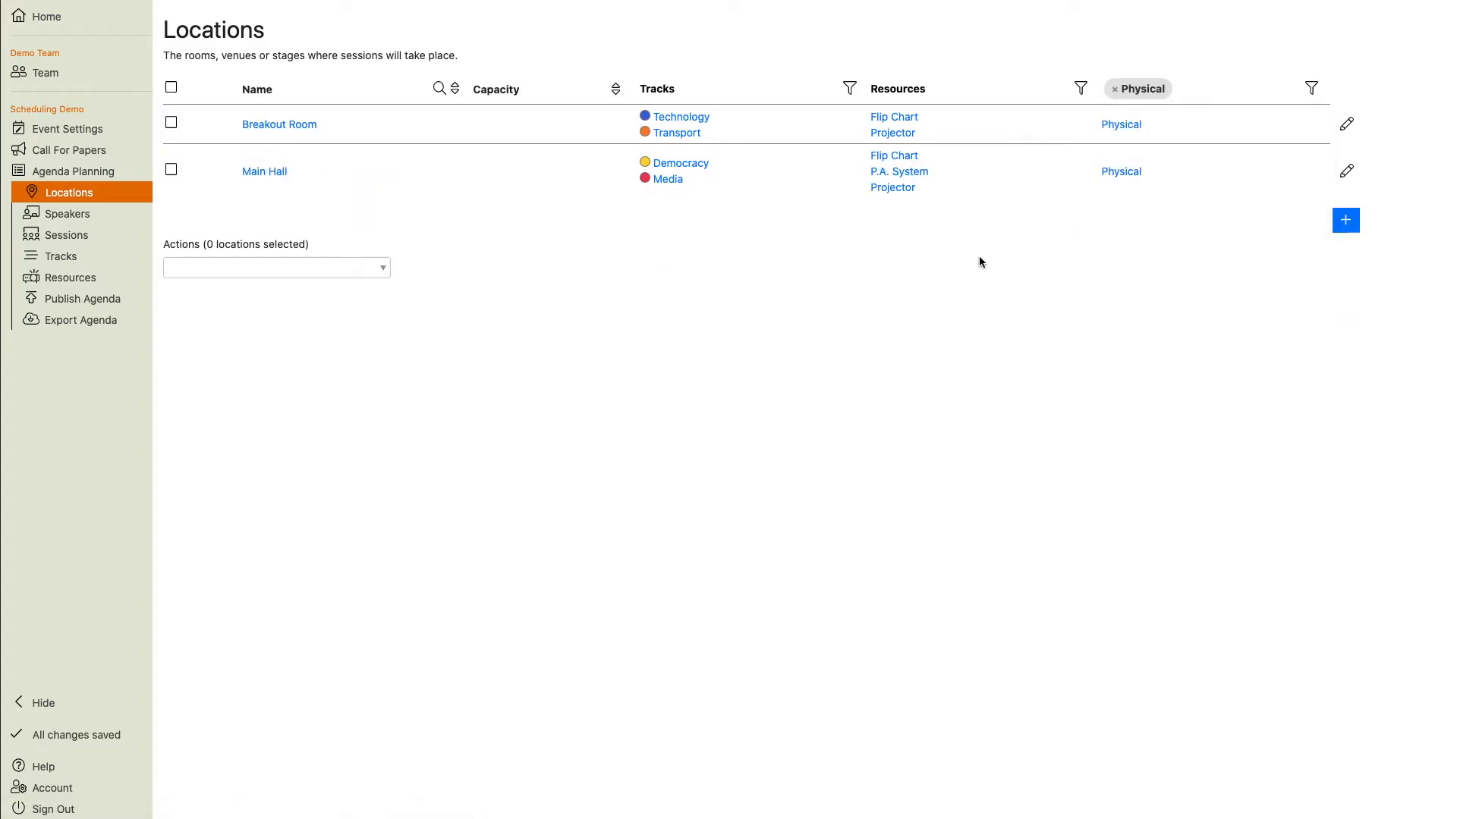
click(1115, 88)
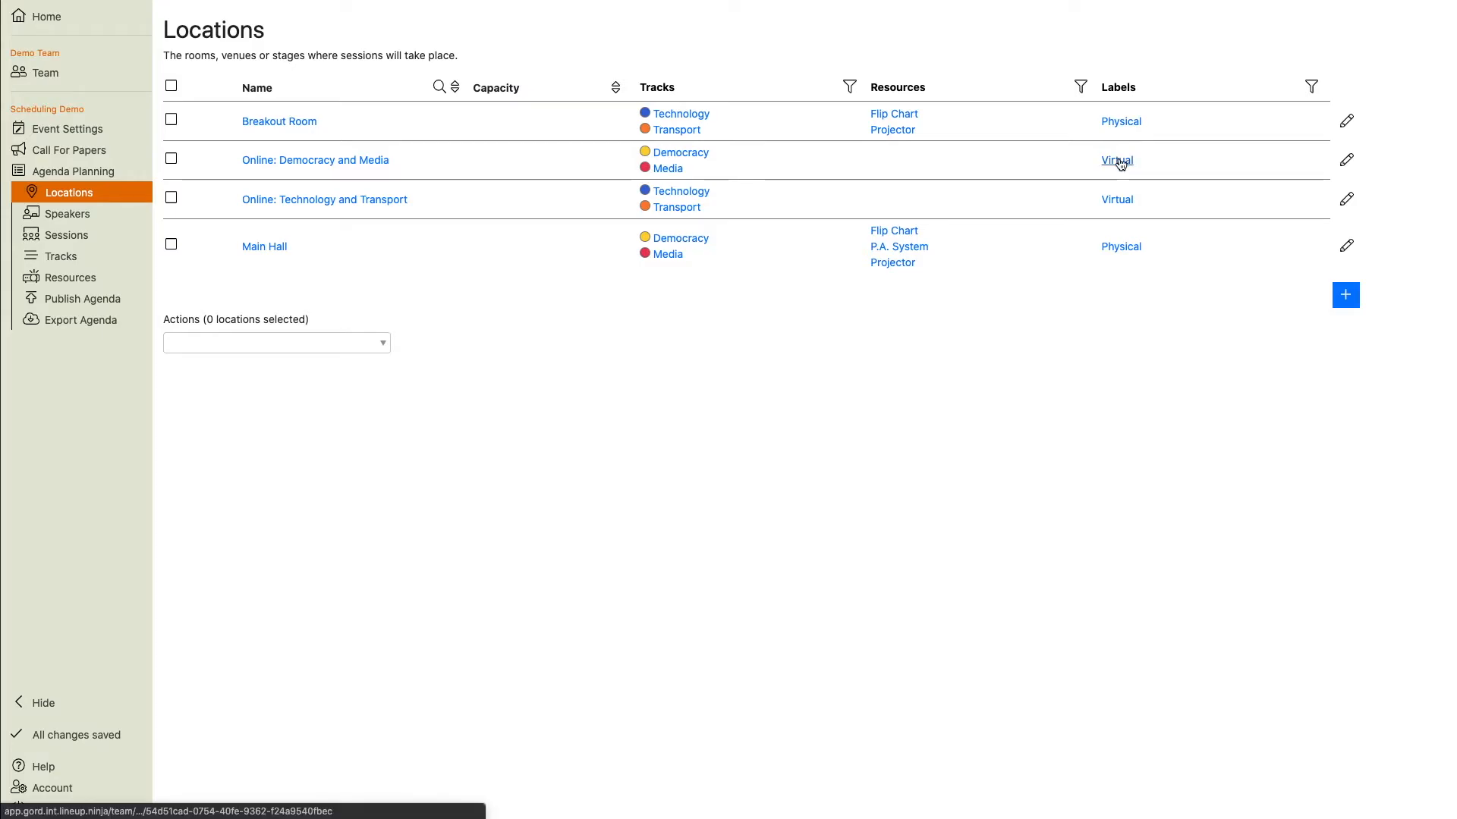
Enable scheduling sessions with the Virtual label only in its locations.
click(1120, 162)
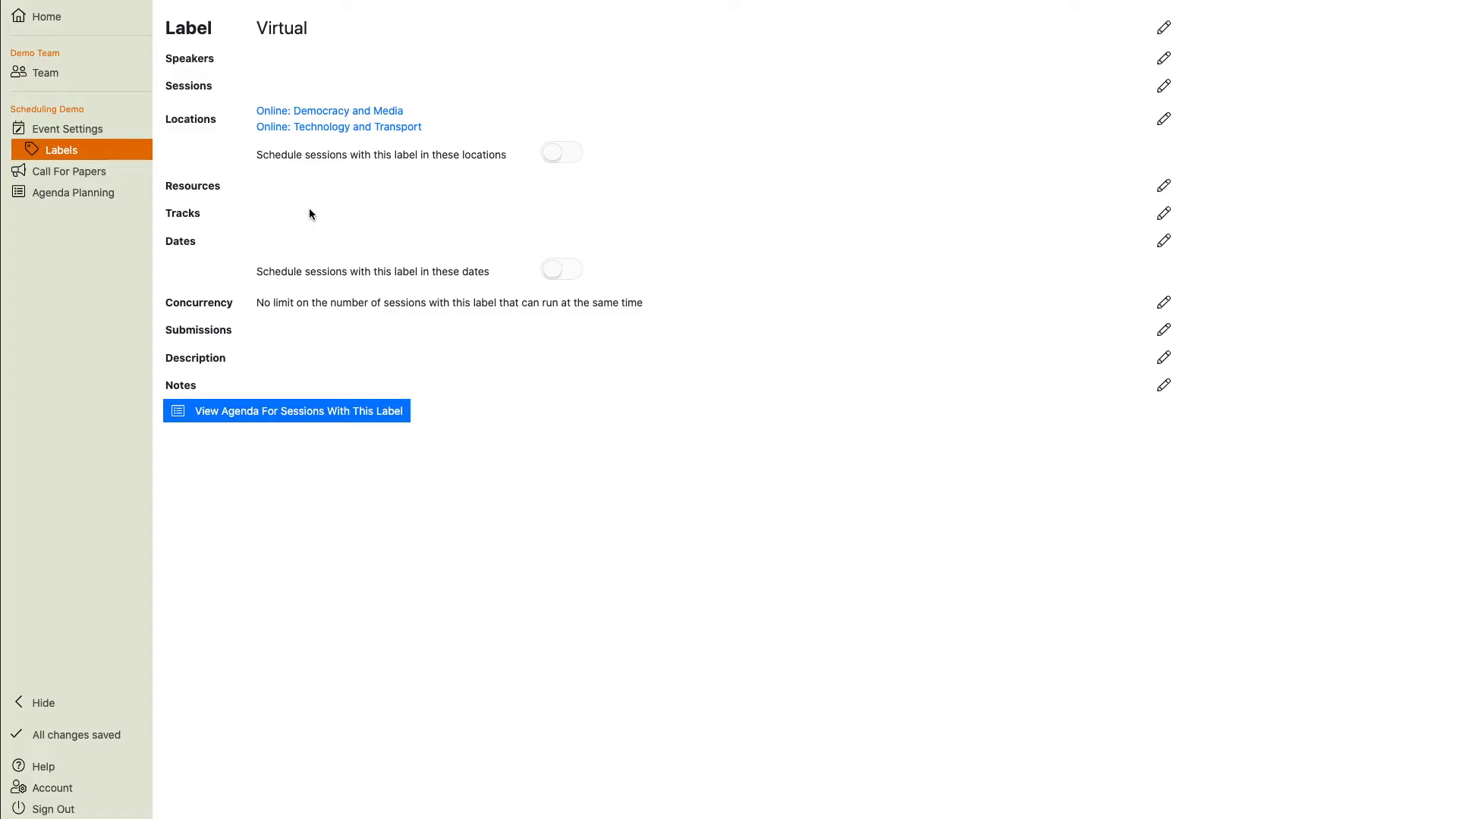
click(571, 157)
click(88, 153)
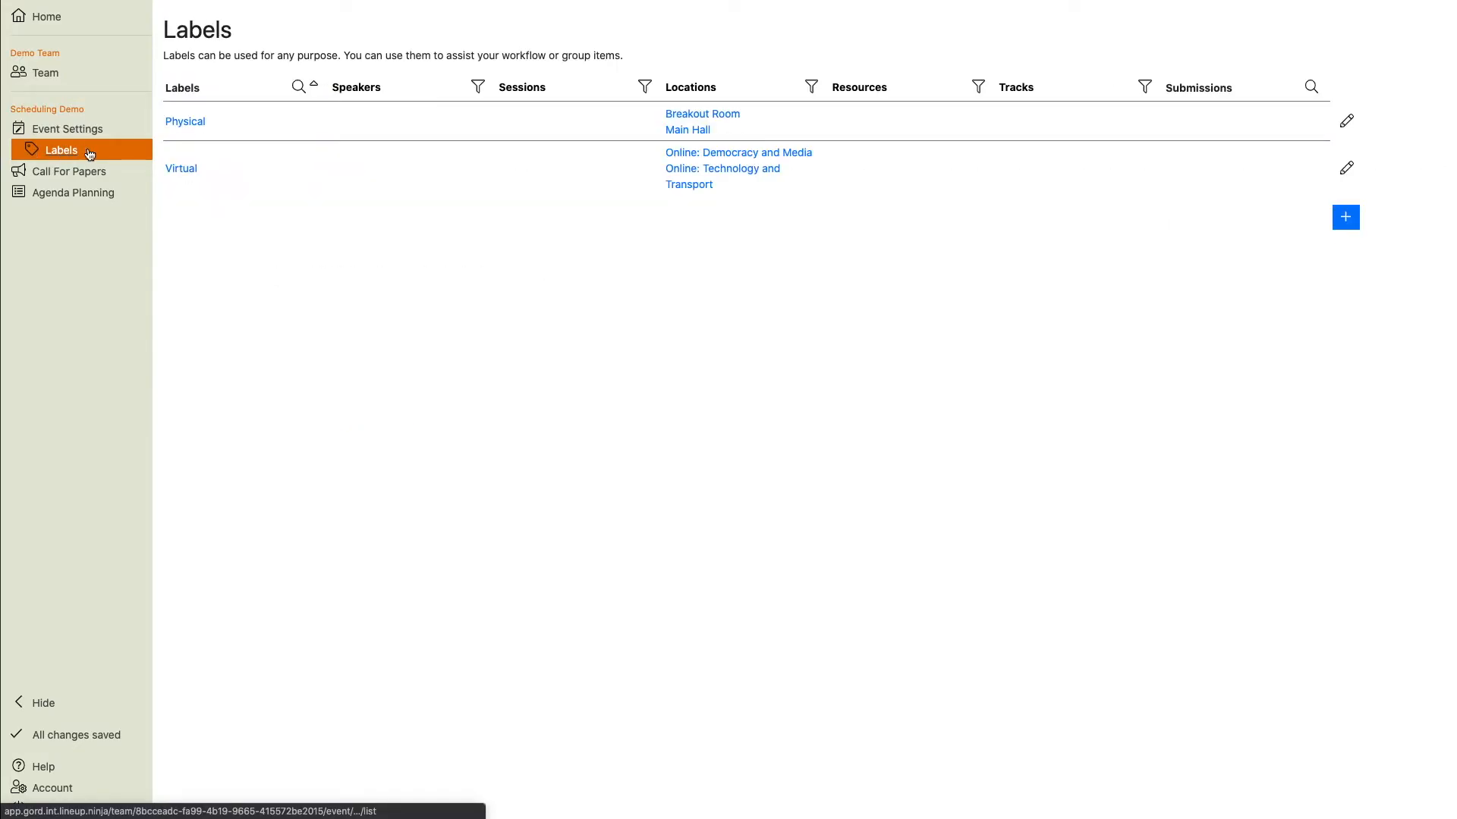
Open the Physical label and enable scheduling its sessions only in its locations.
click(185, 121)
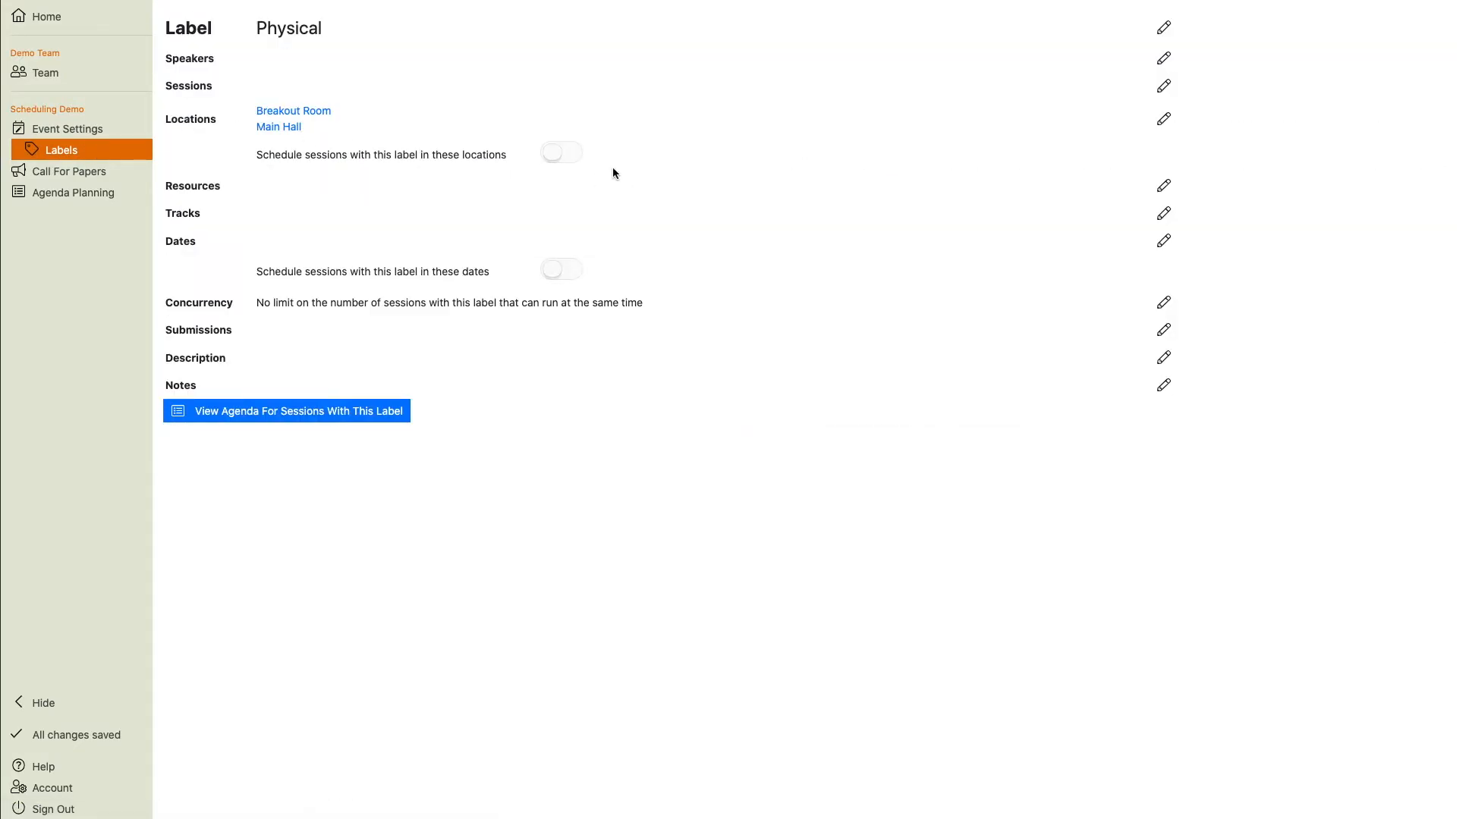
click(561, 156)
Restrict the Physical label to the 22 June 2021 10:00 -> 16:00 date and enable scheduling only on that date.
click(1161, 241)
click(576, 242)
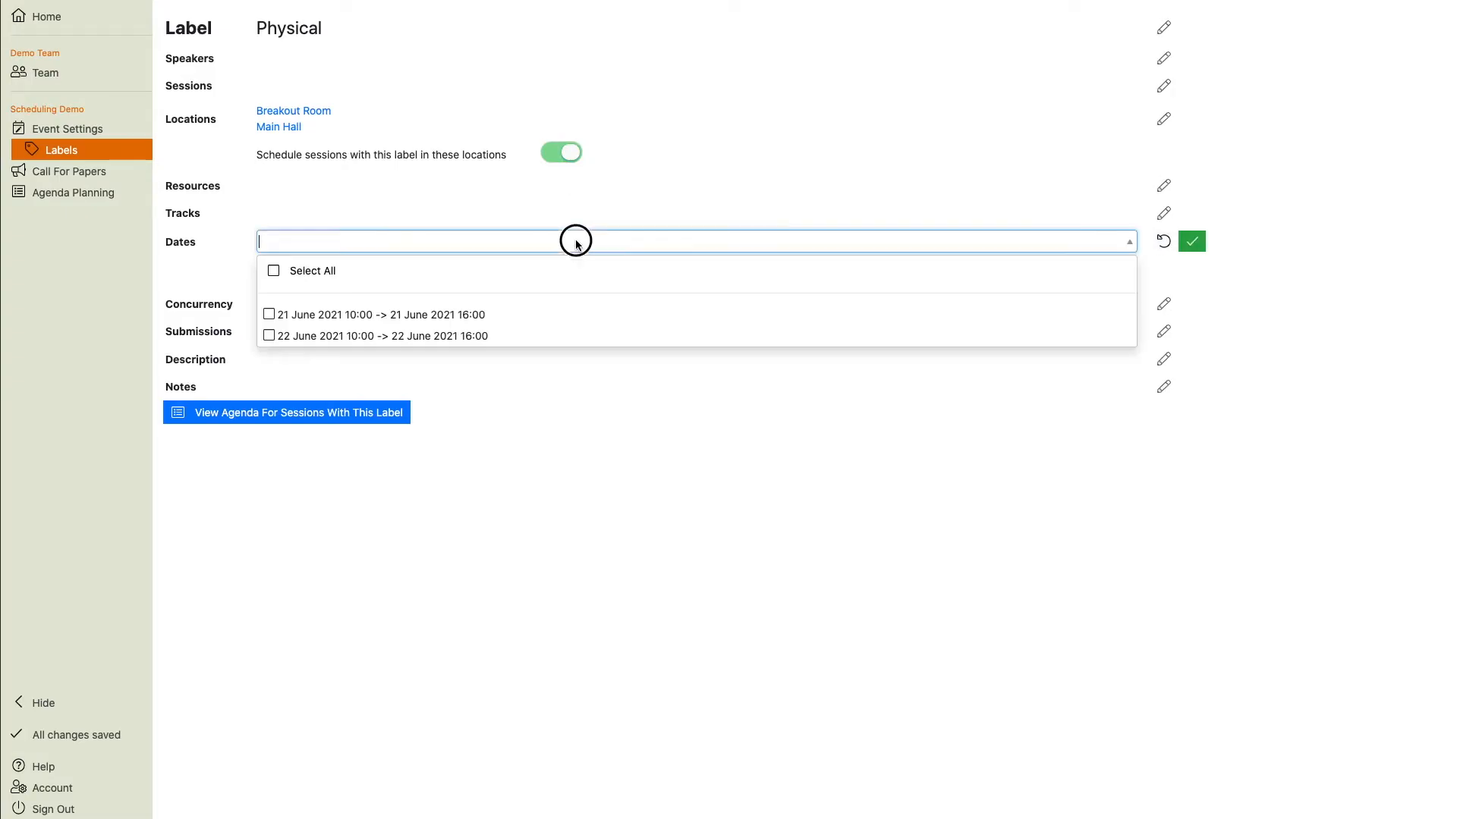
click(394, 338)
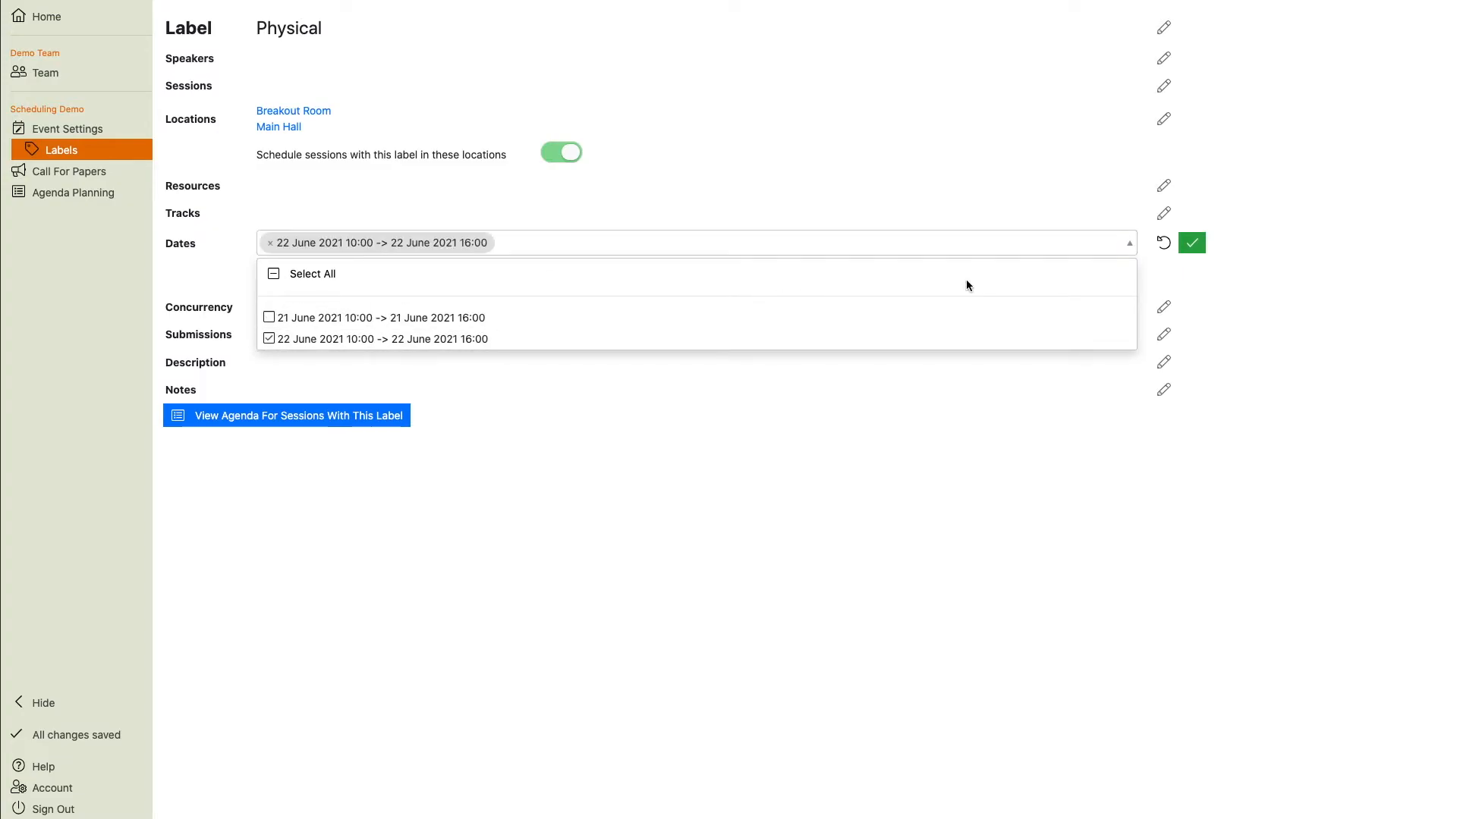
click(1192, 243)
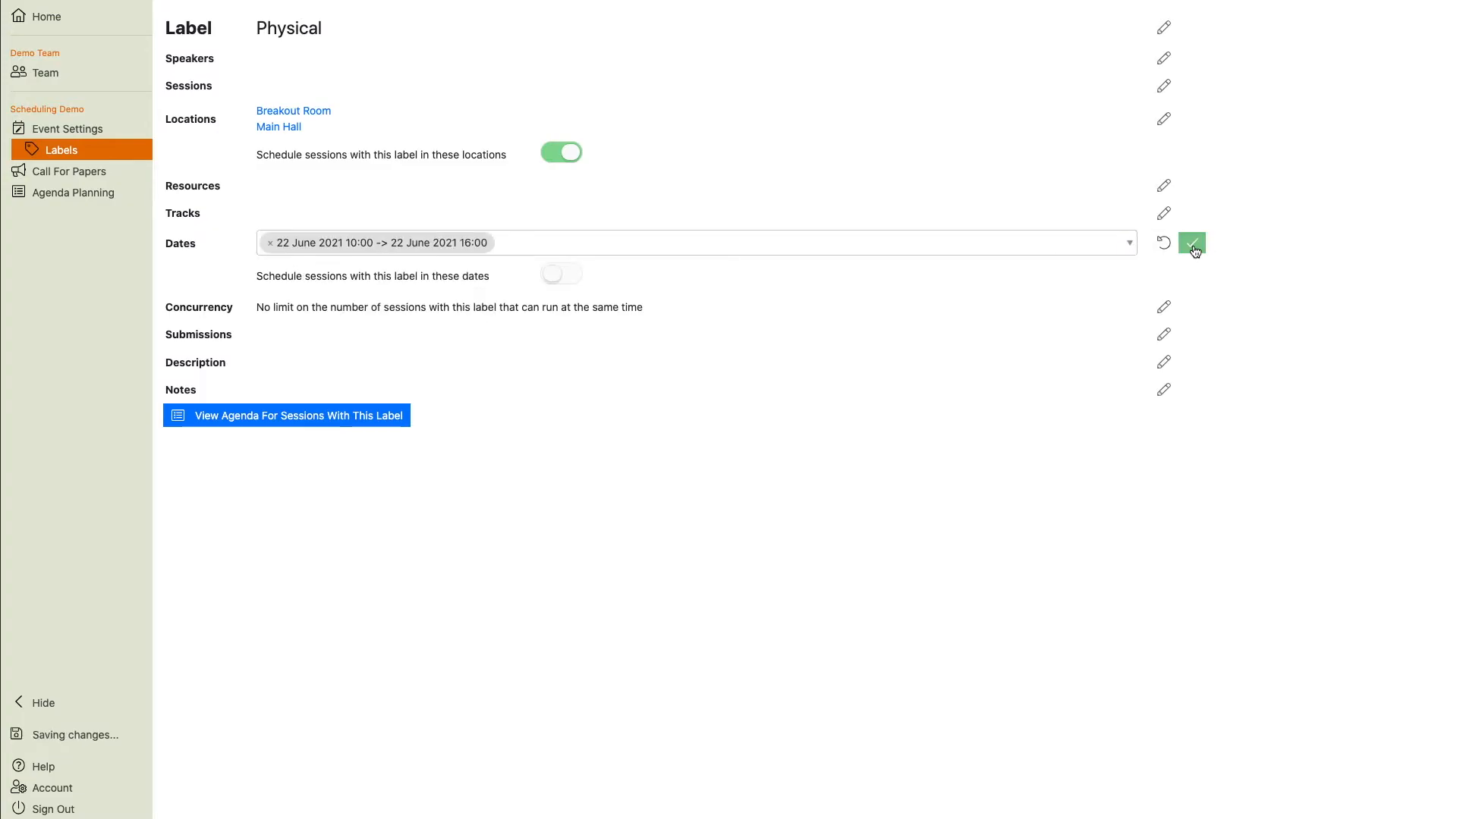
click(563, 274)
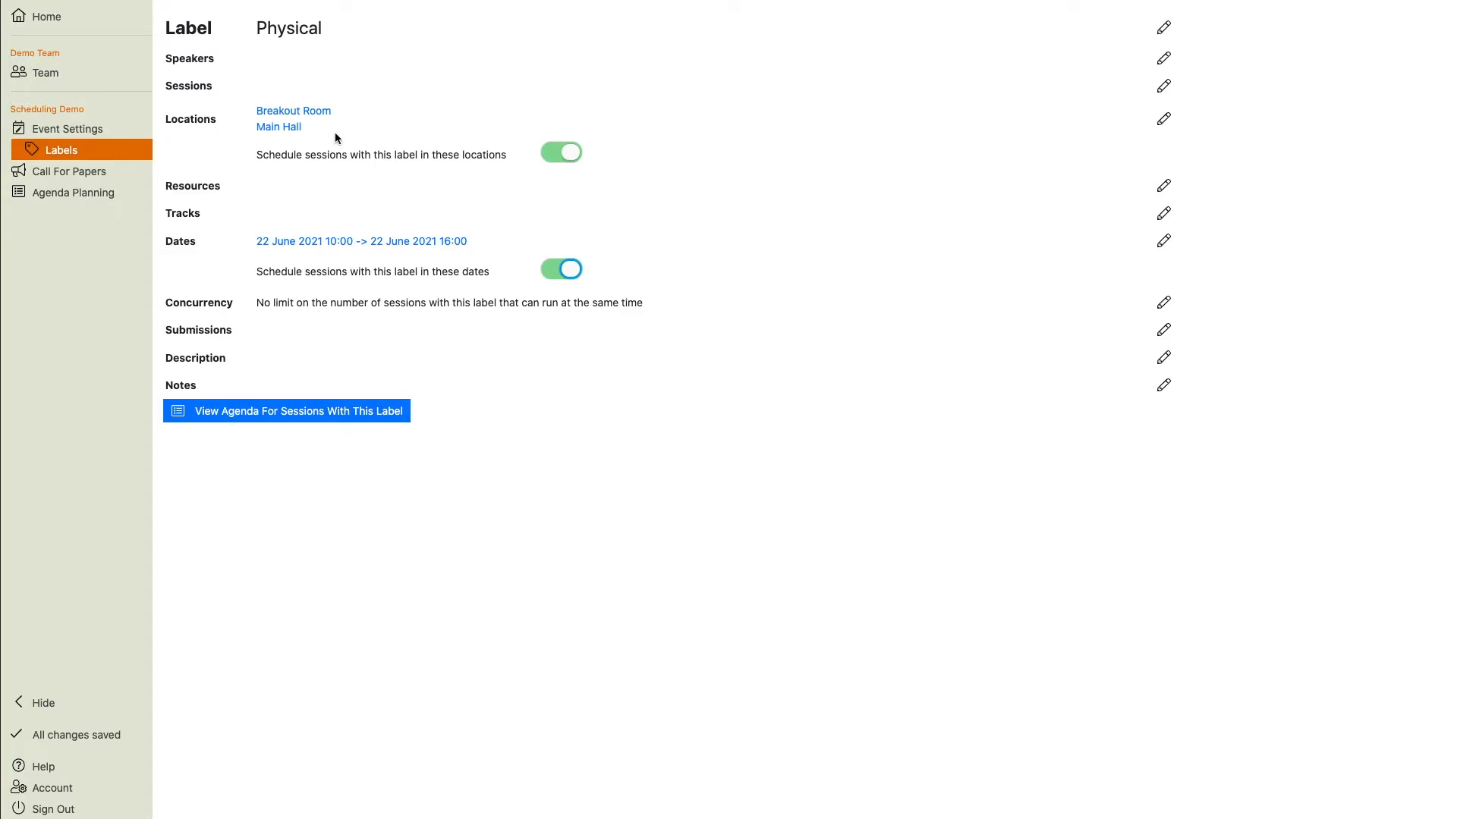
Filter the sessions list to sessions with no resource, select them all, and add the Virtual label to them.
click(307, 138)
click(50, 193)
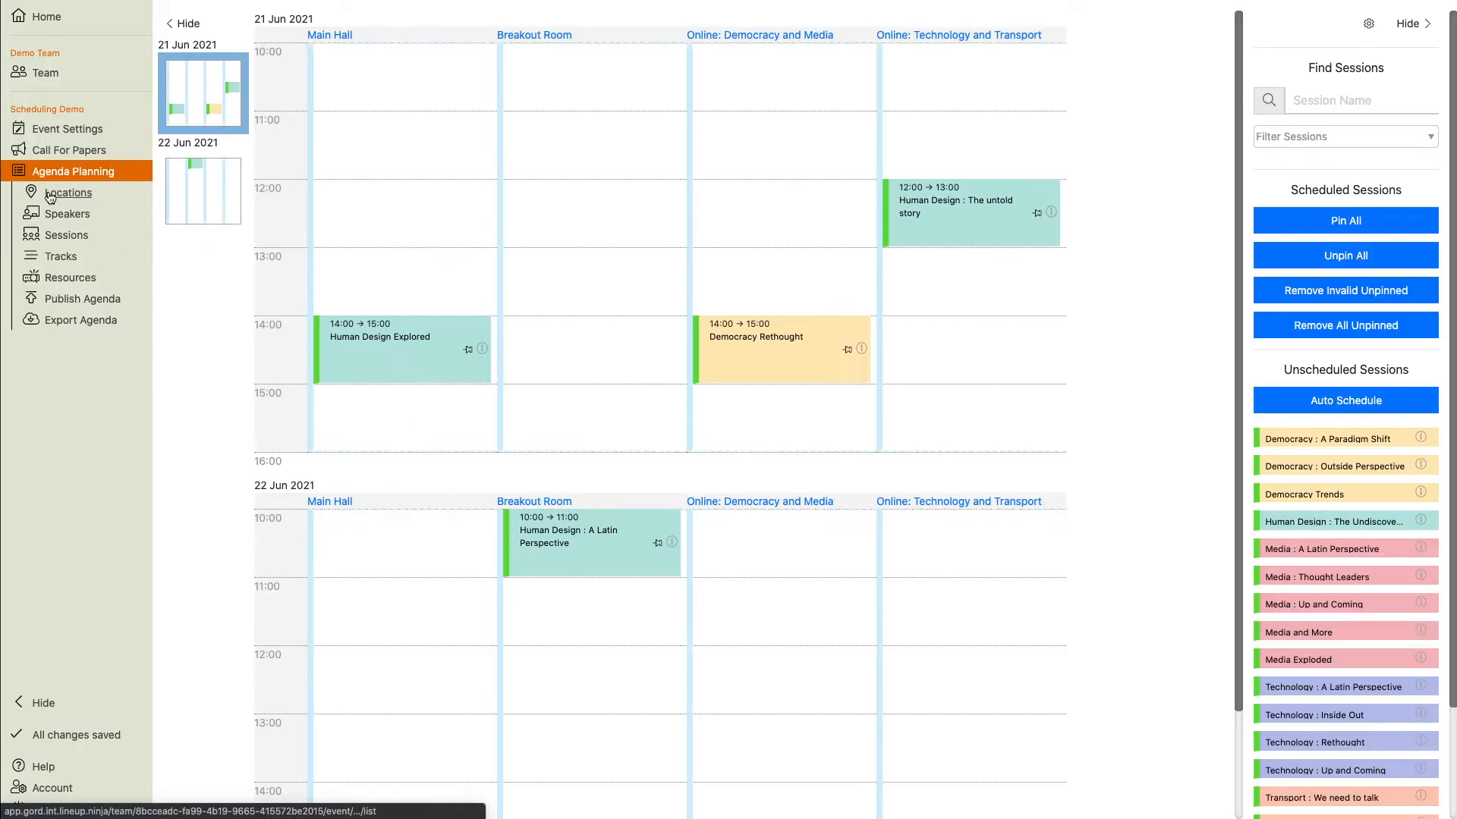
click(65, 239)
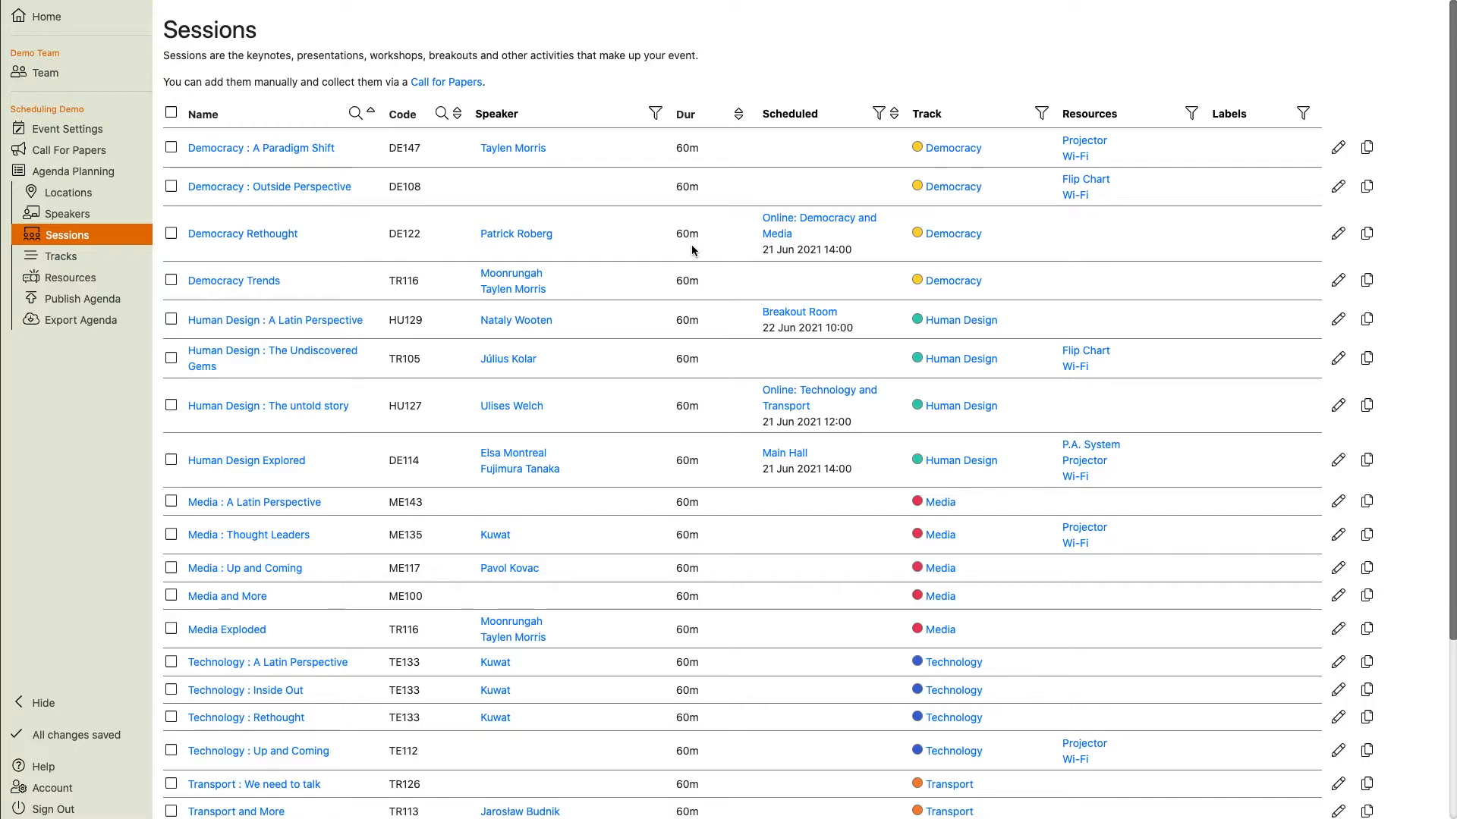
click(1190, 115)
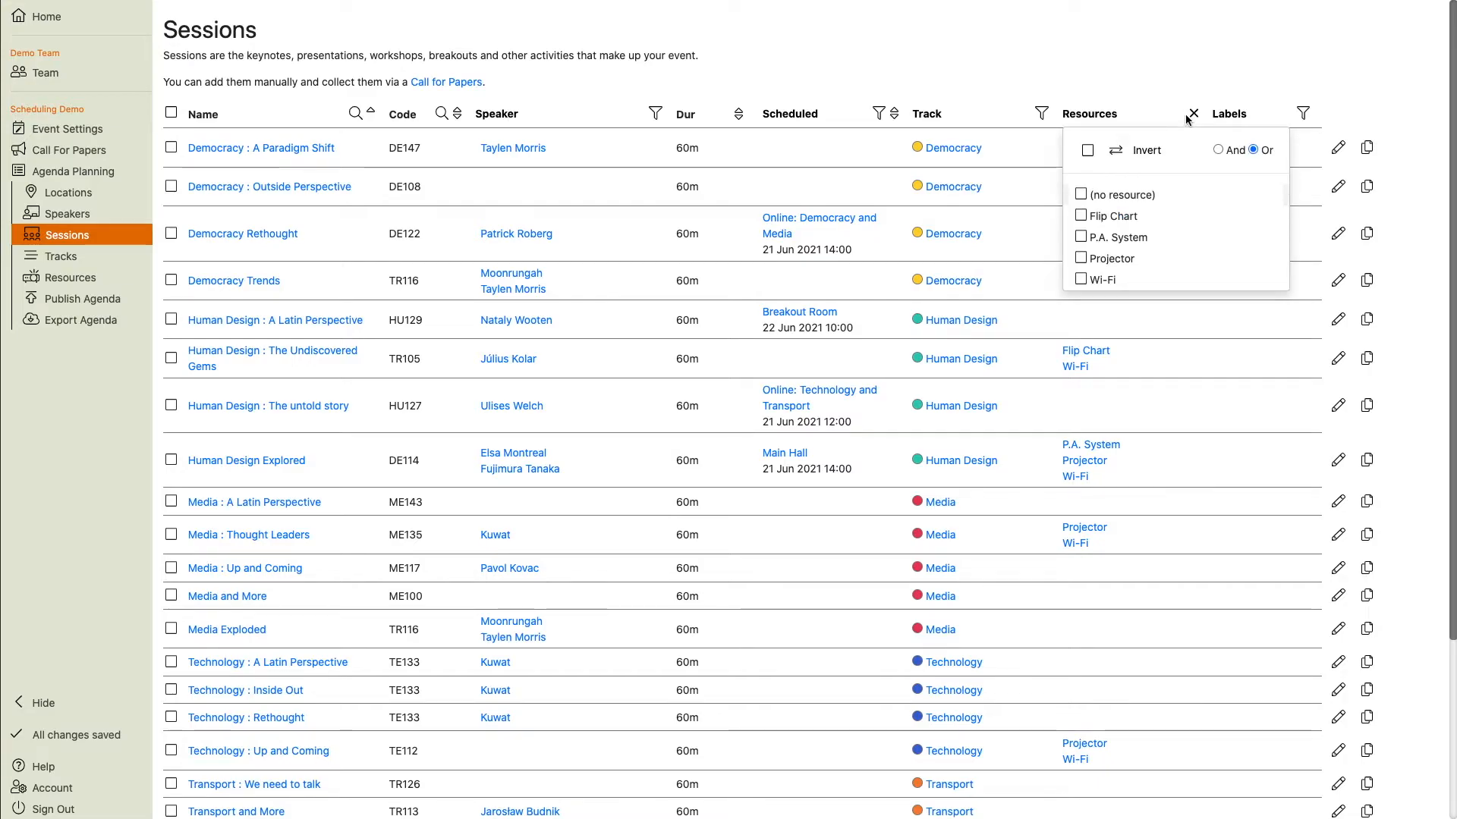
click(1082, 195)
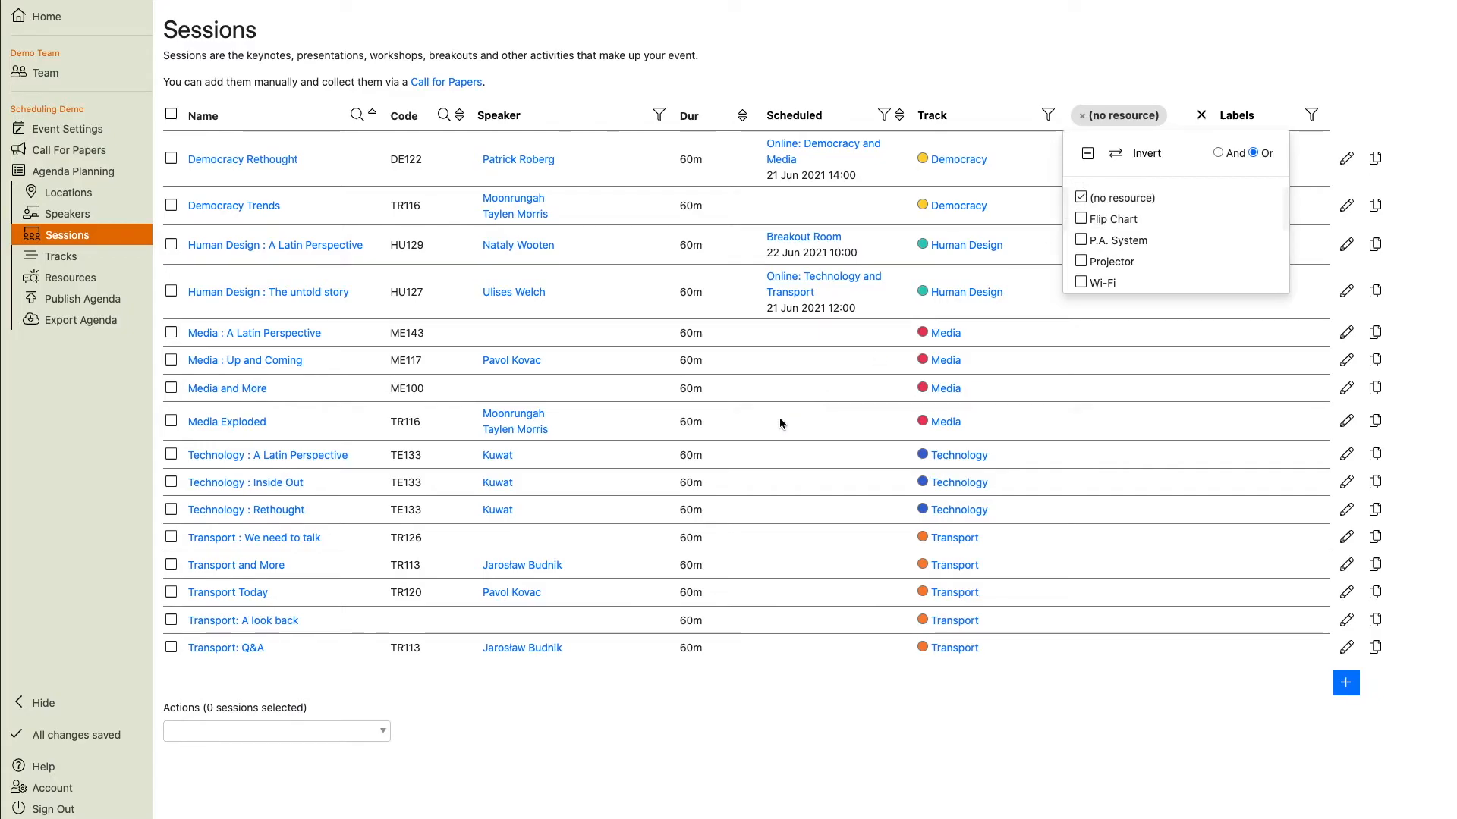
click(171, 114)
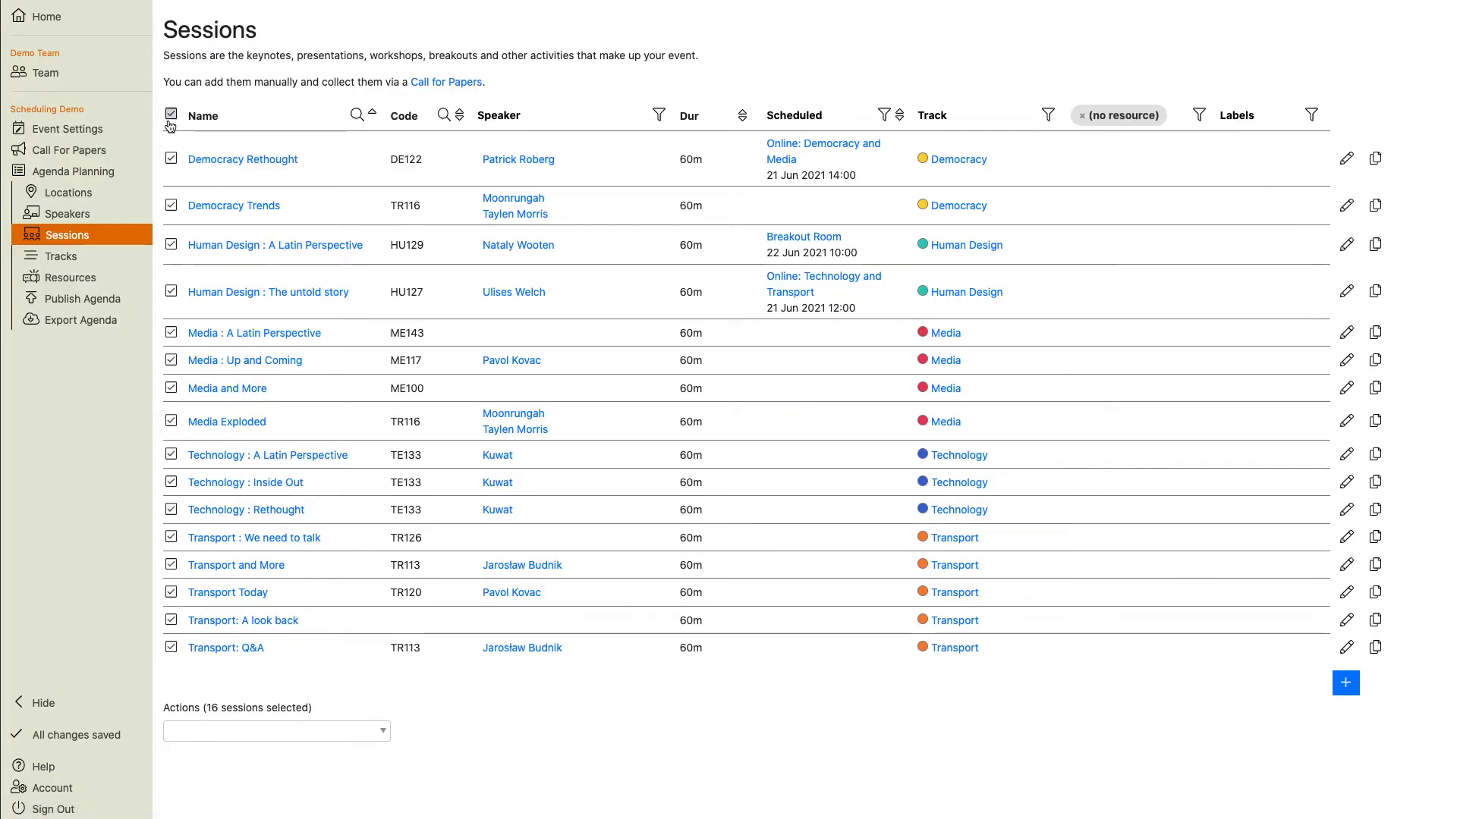
click(249, 730)
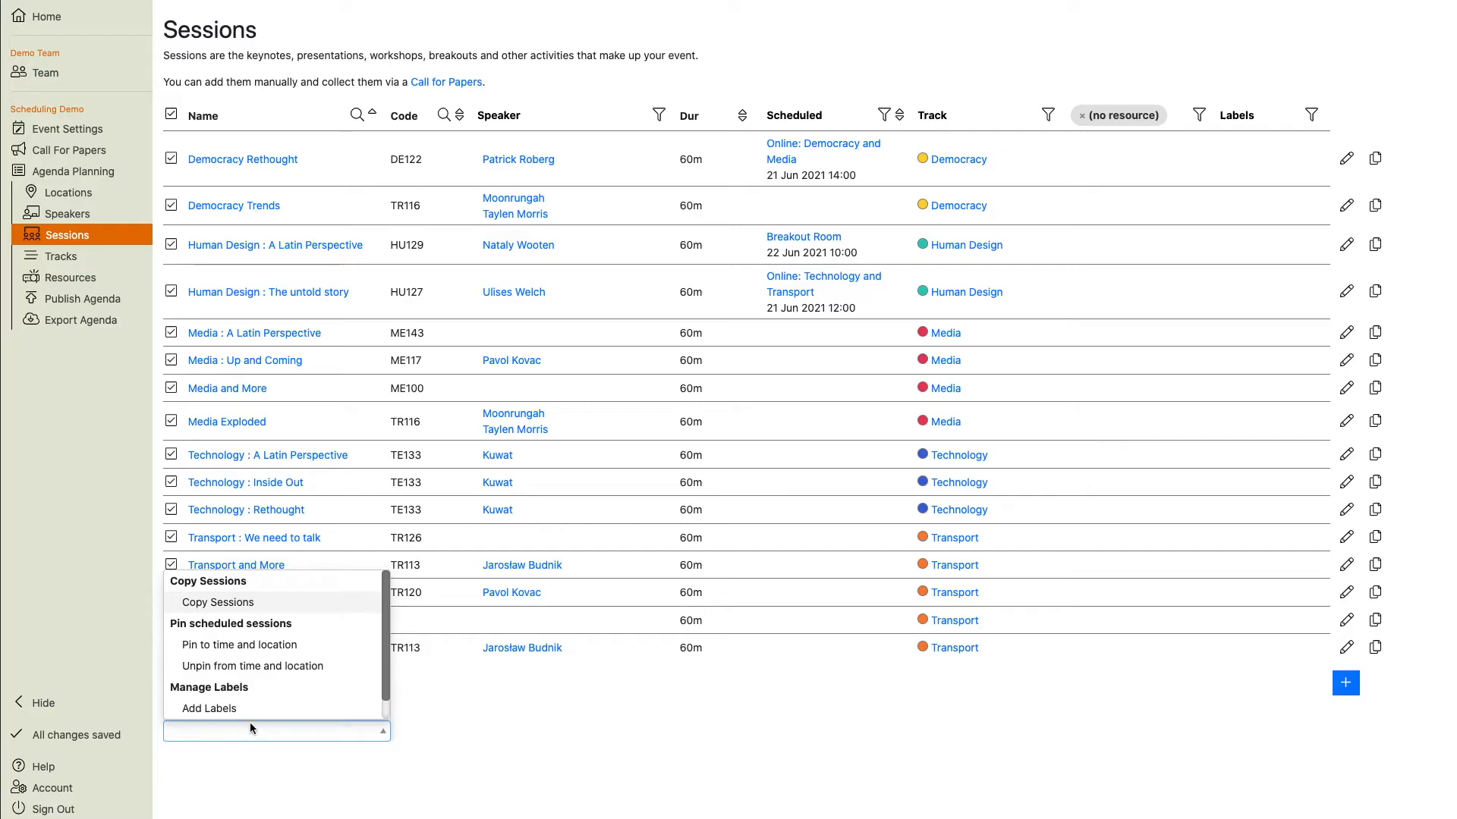
click(248, 705)
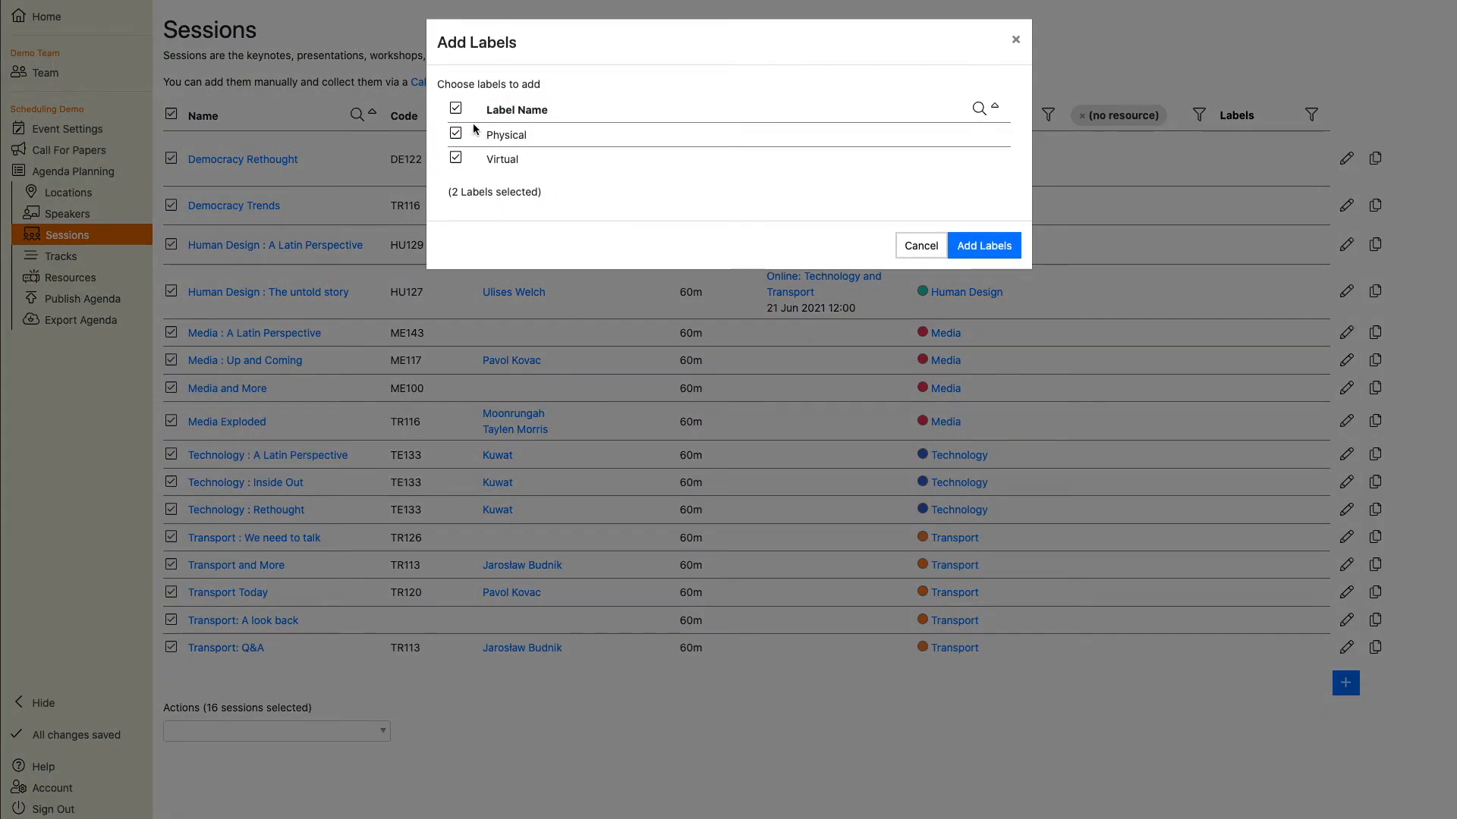
click(455, 108)
click(456, 158)
click(984, 245)
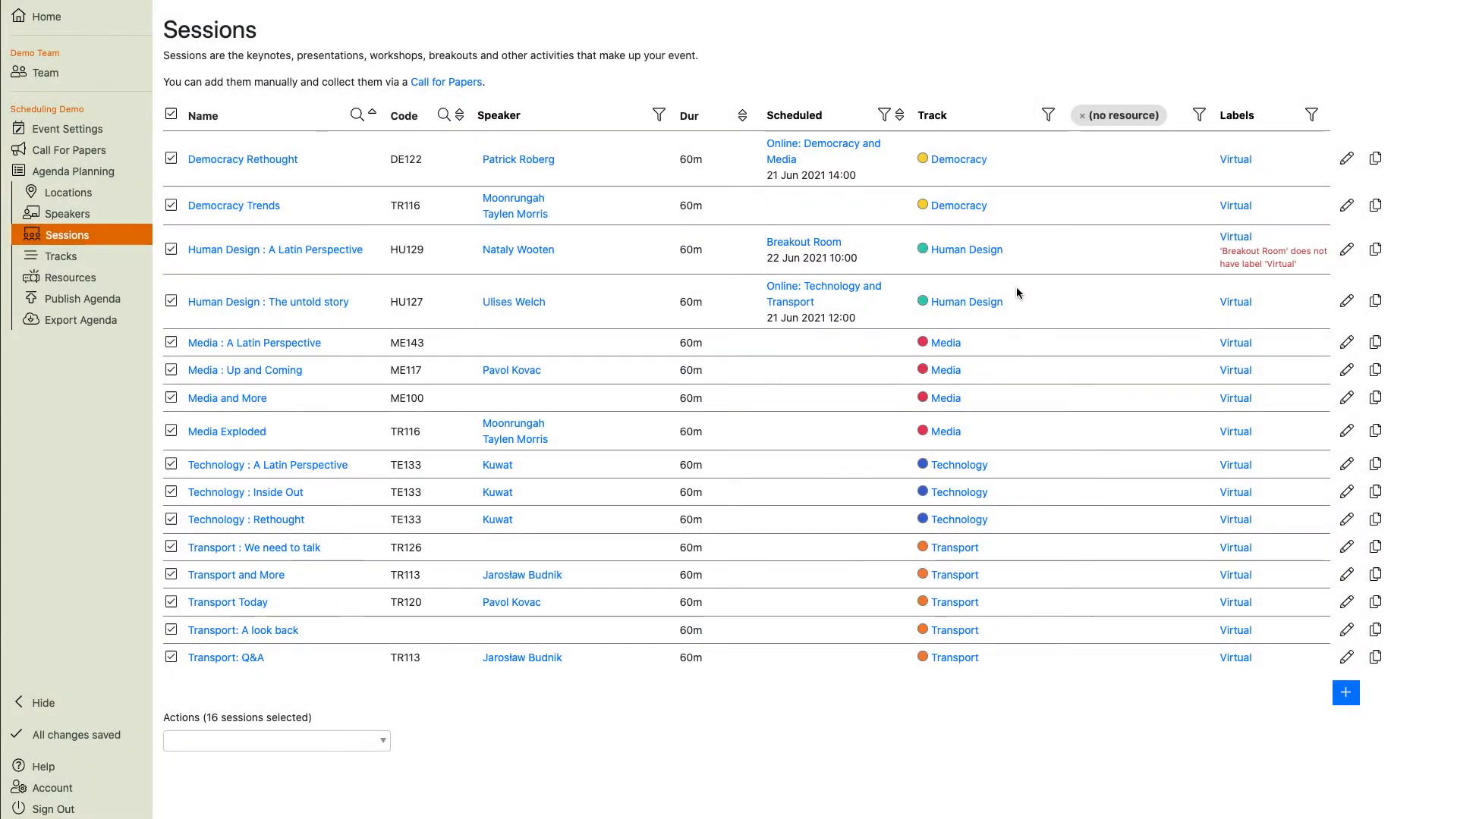
Filter the sessions list to sessions with any resource, select them all, and add the Physical label to them.
click(1124, 115)
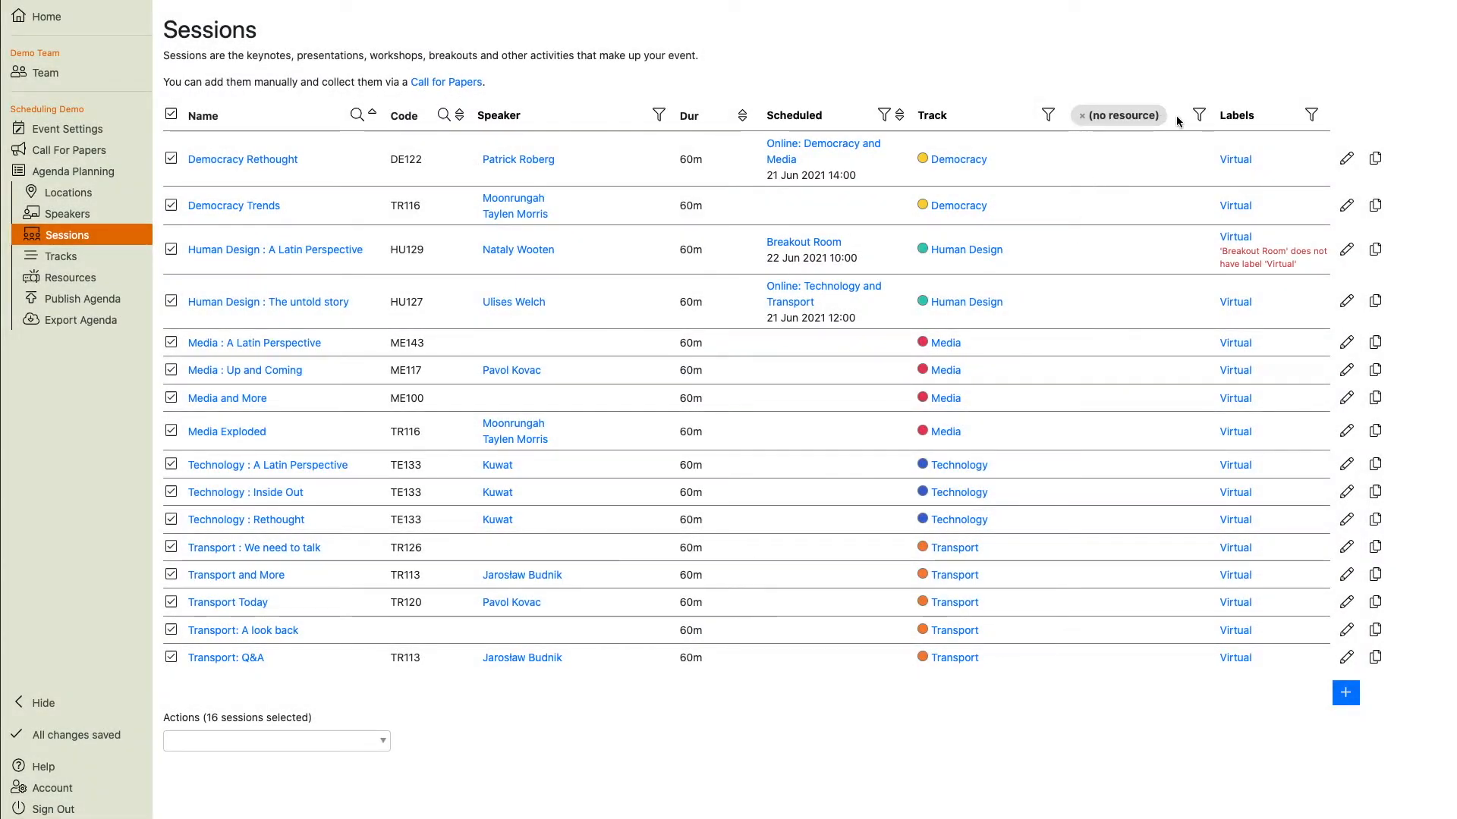
click(1191, 114)
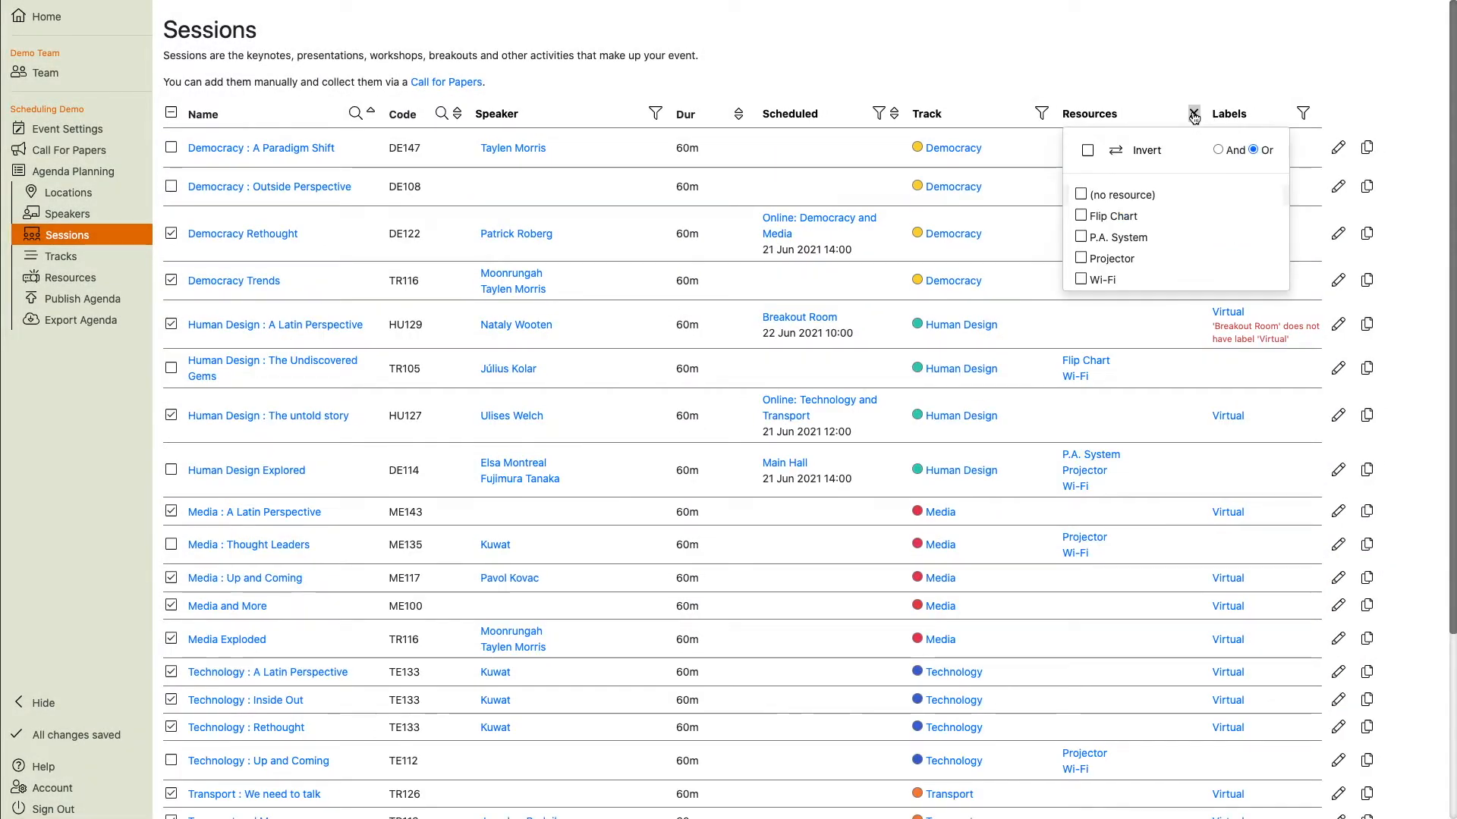
click(1122, 195)
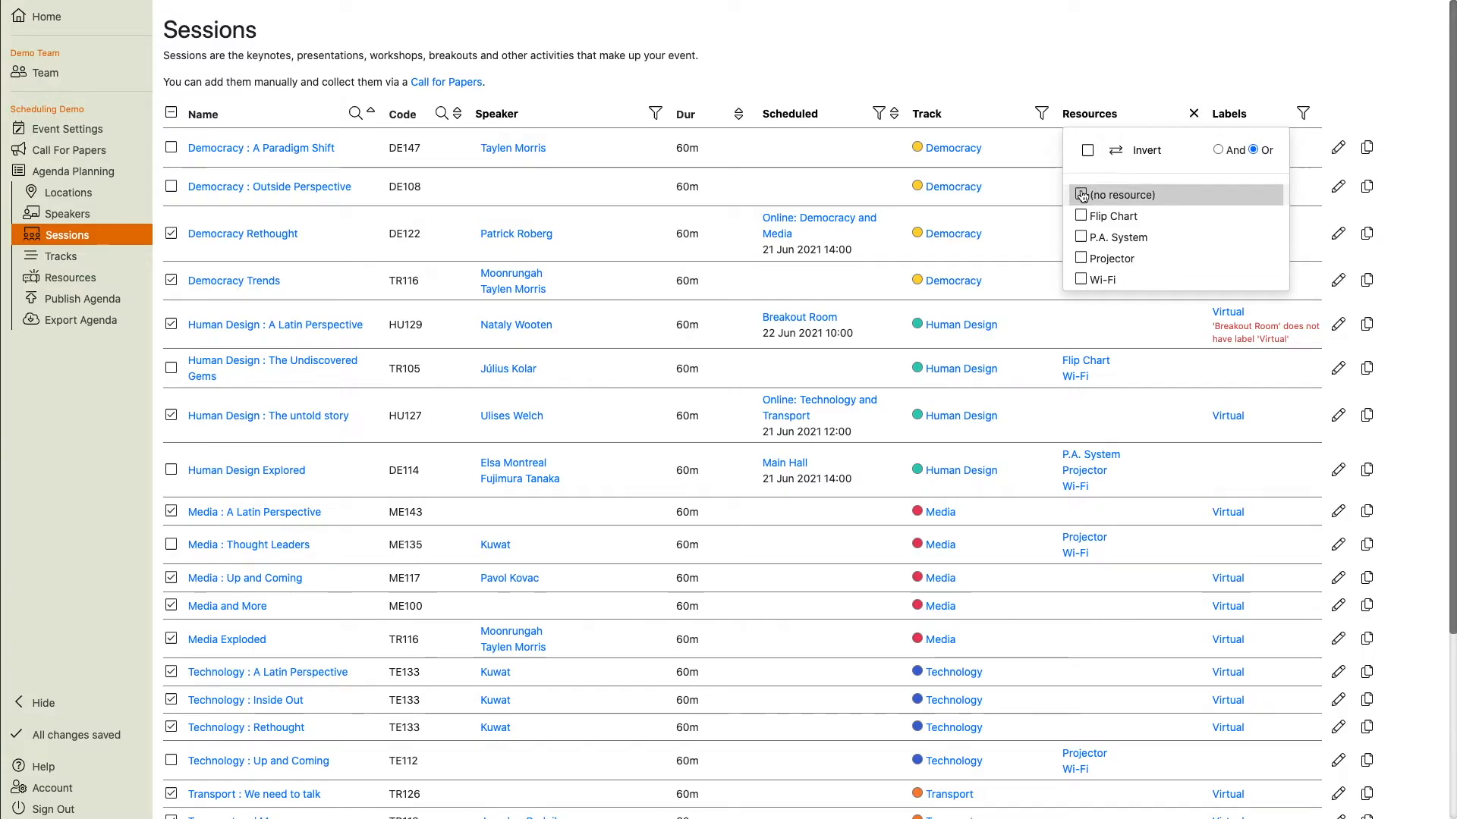
click(1138, 152)
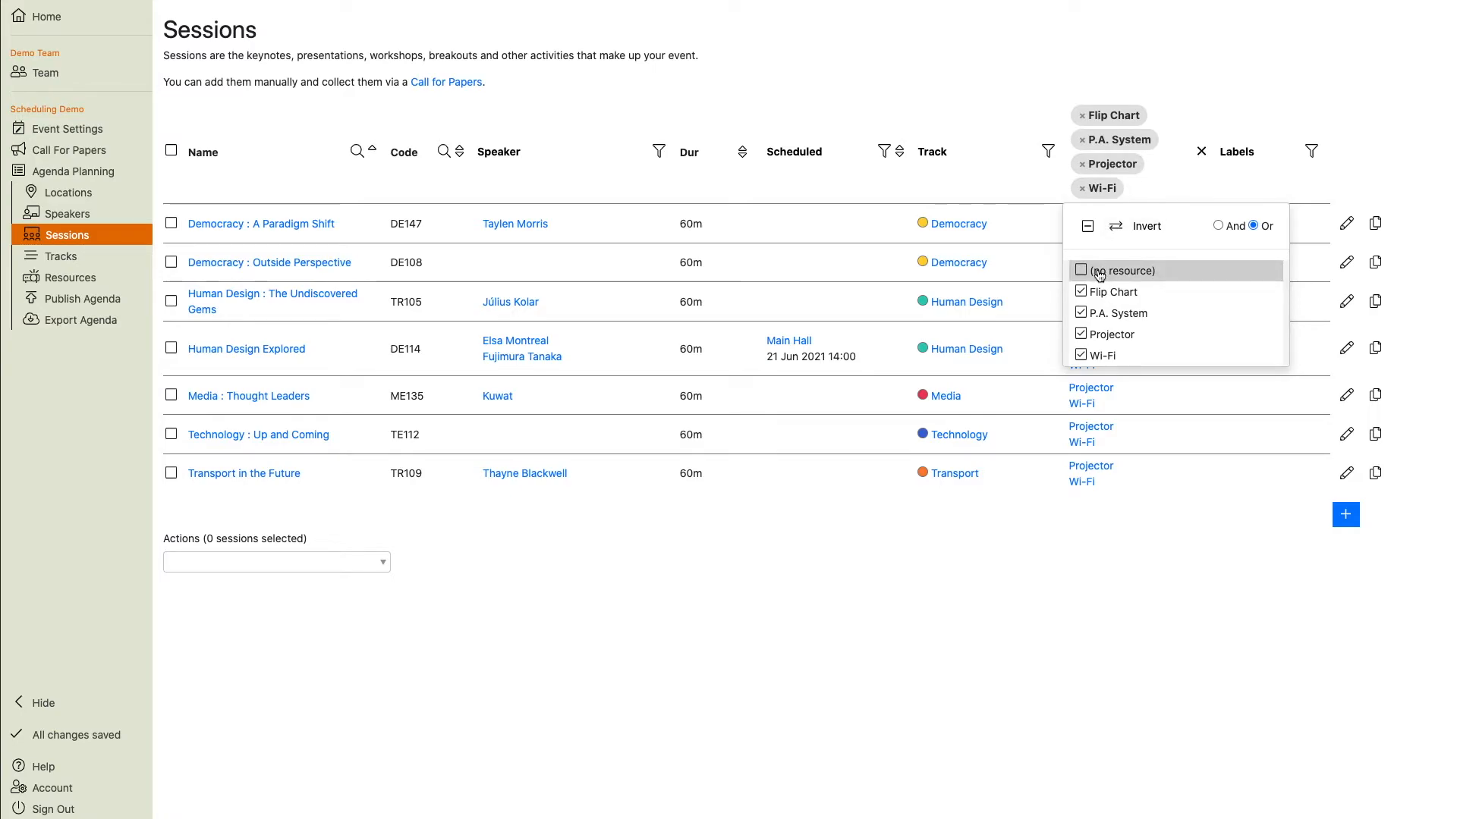
click(1120, 225)
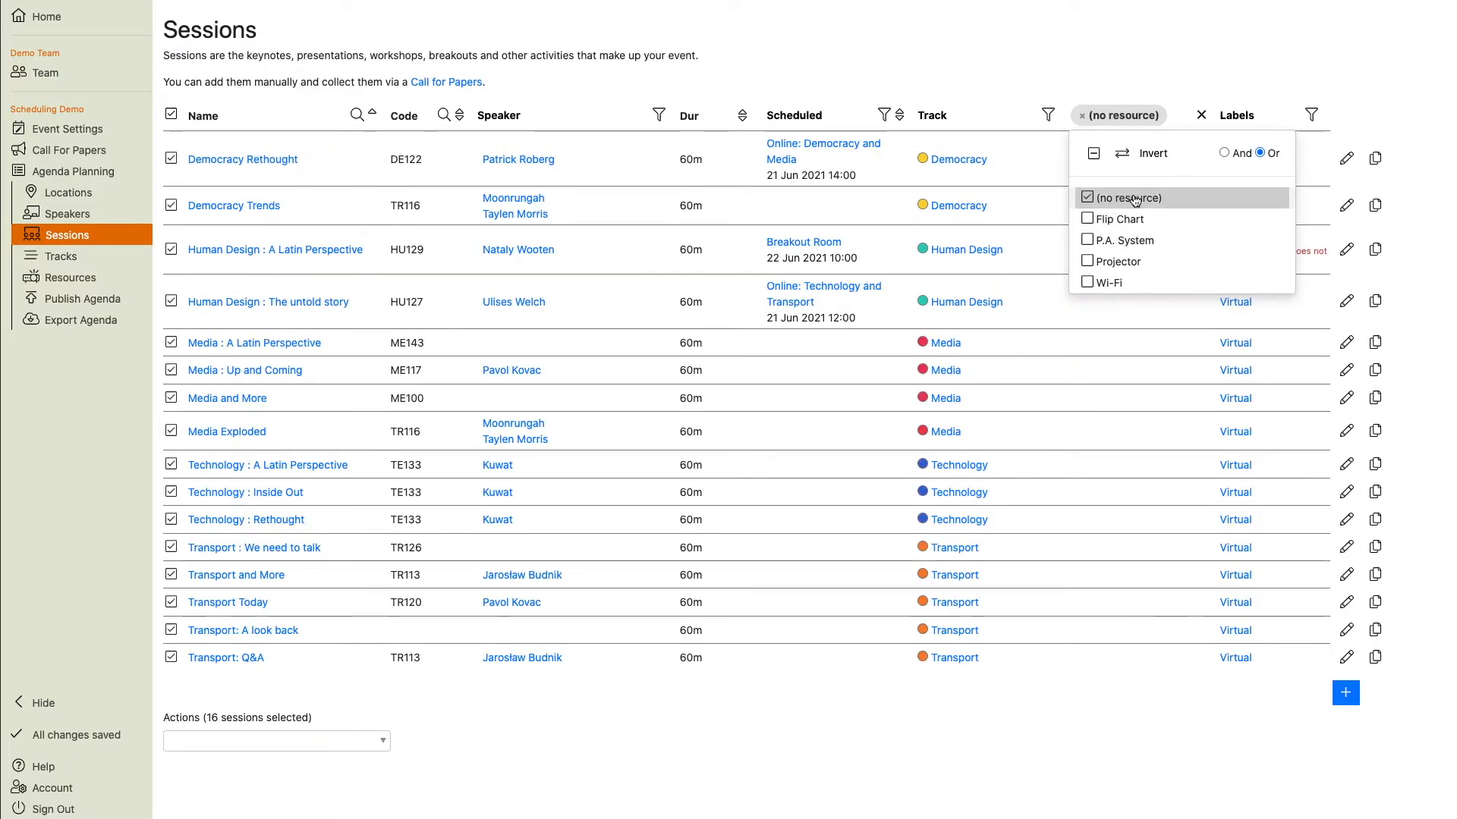
click(1151, 155)
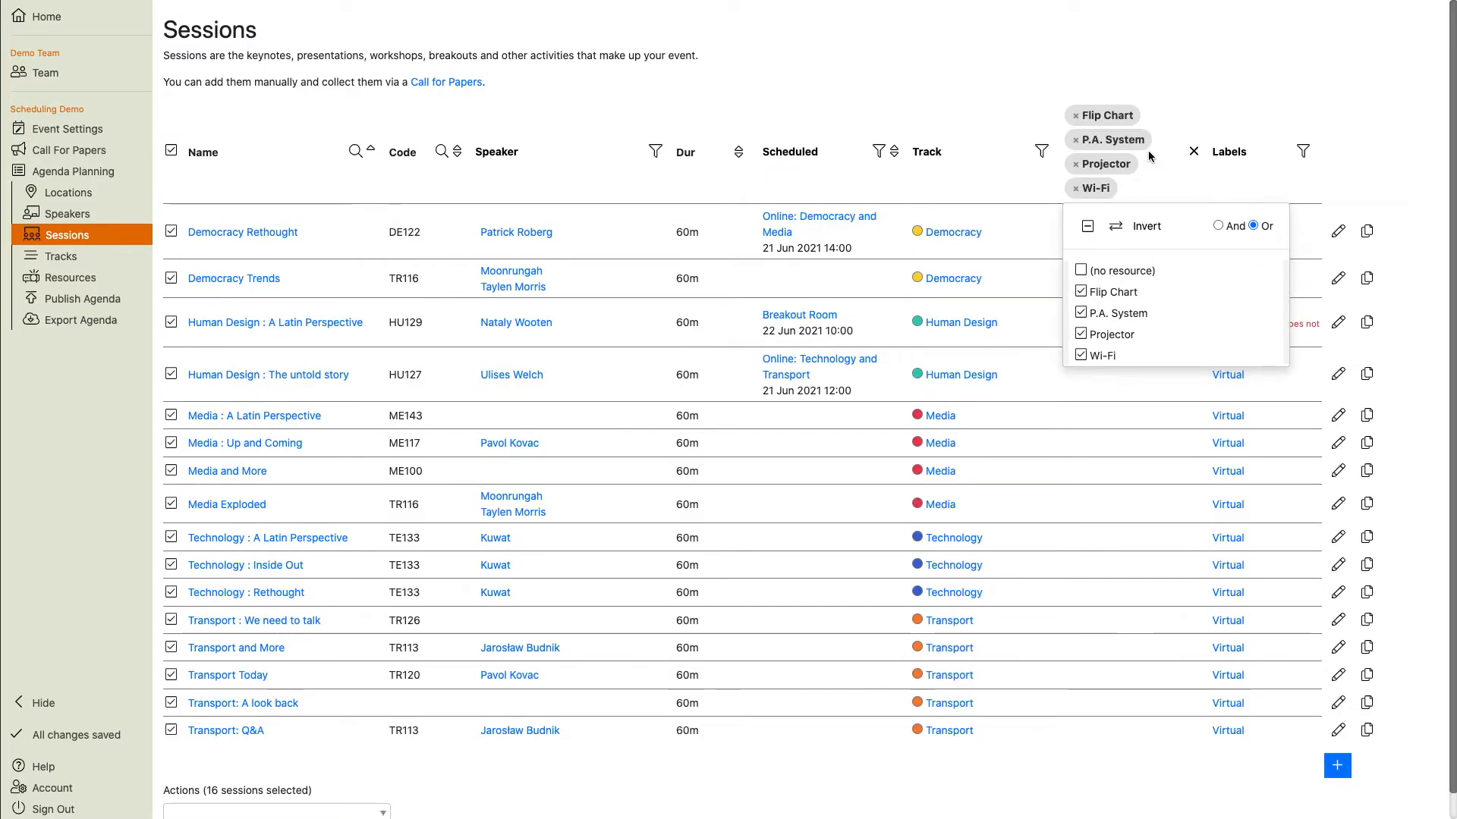
click(1172, 179)
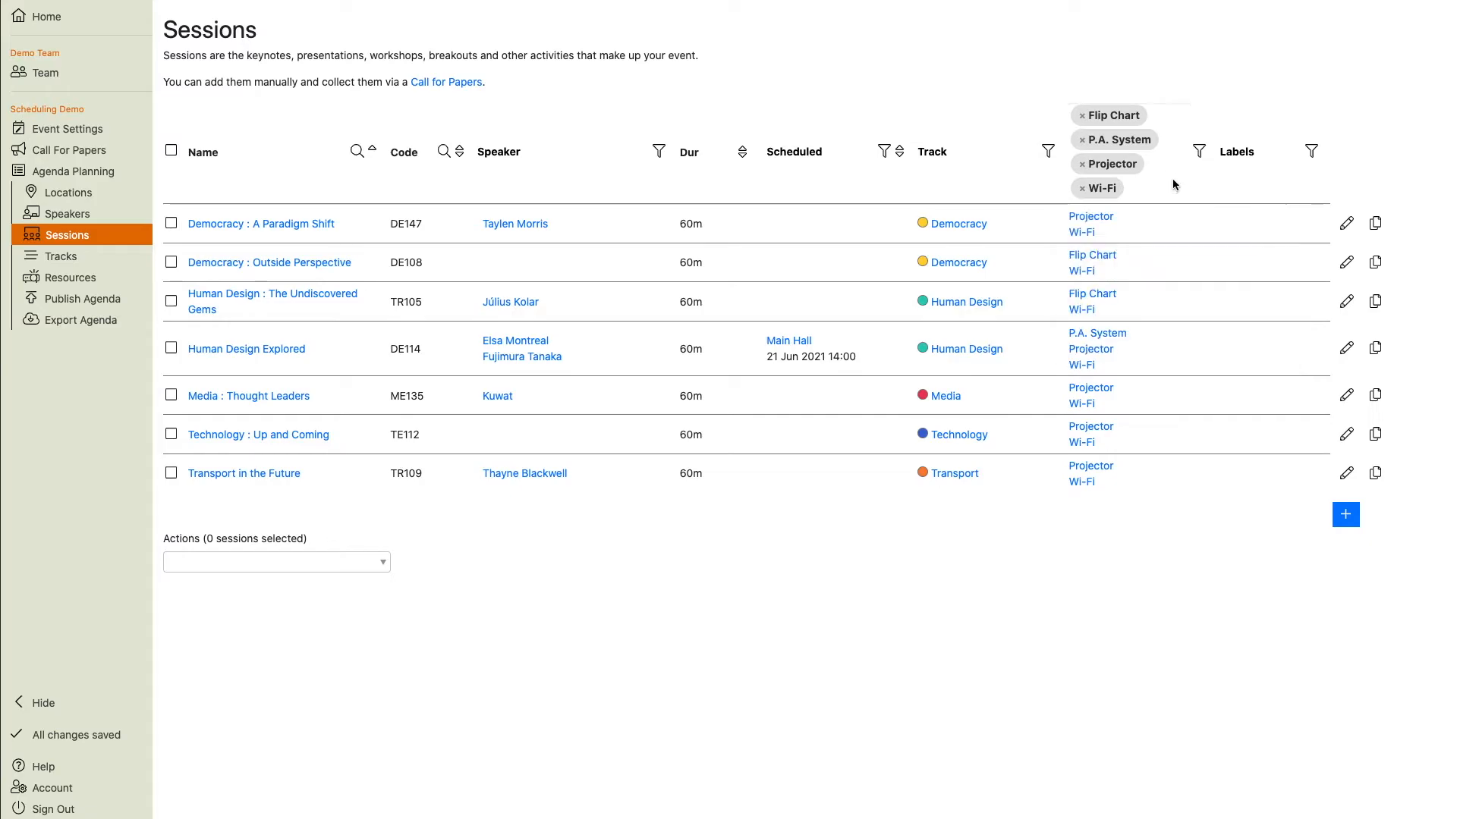
click(170, 150)
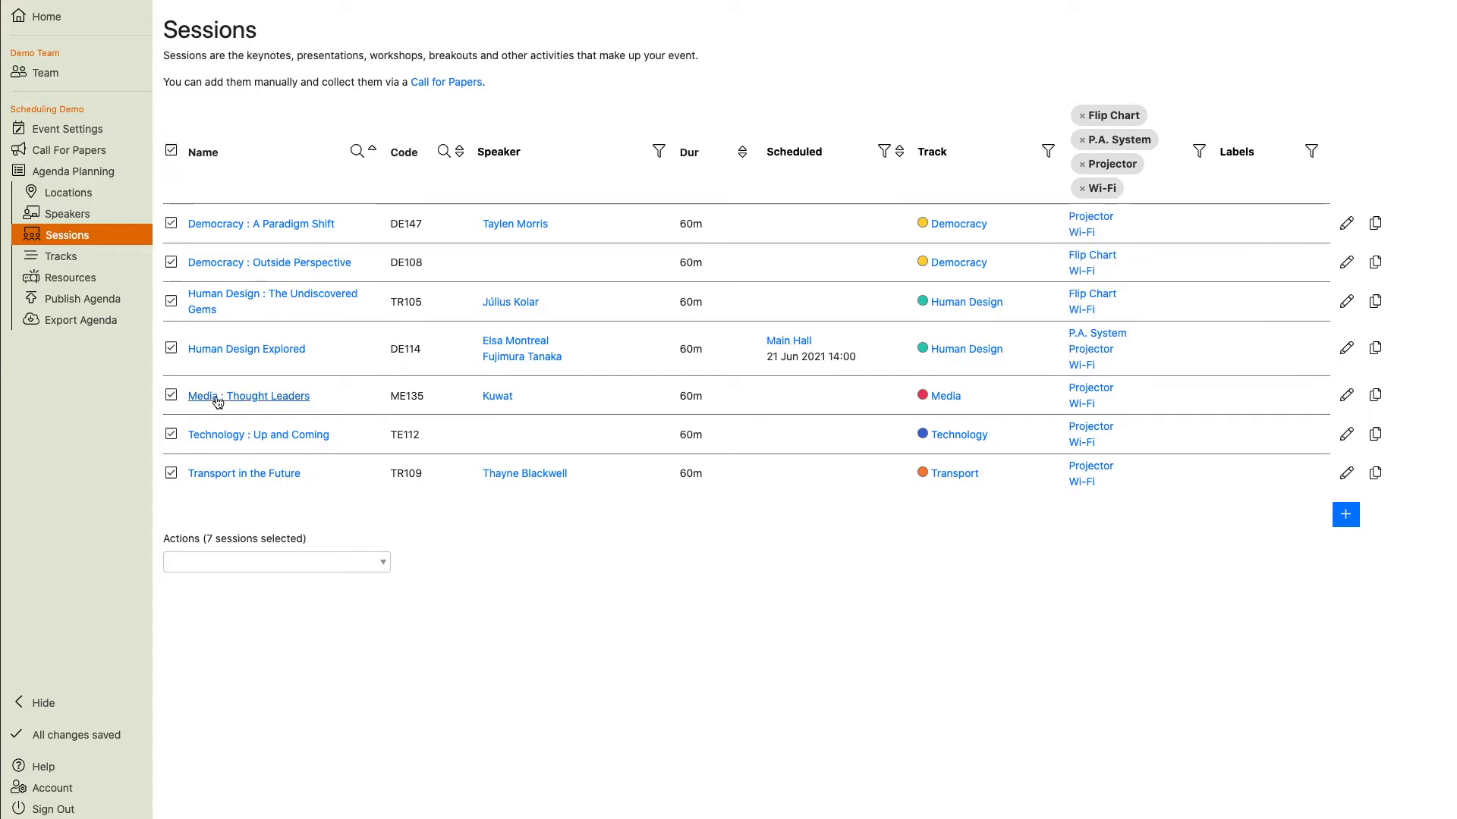
click(235, 562)
click(193, 713)
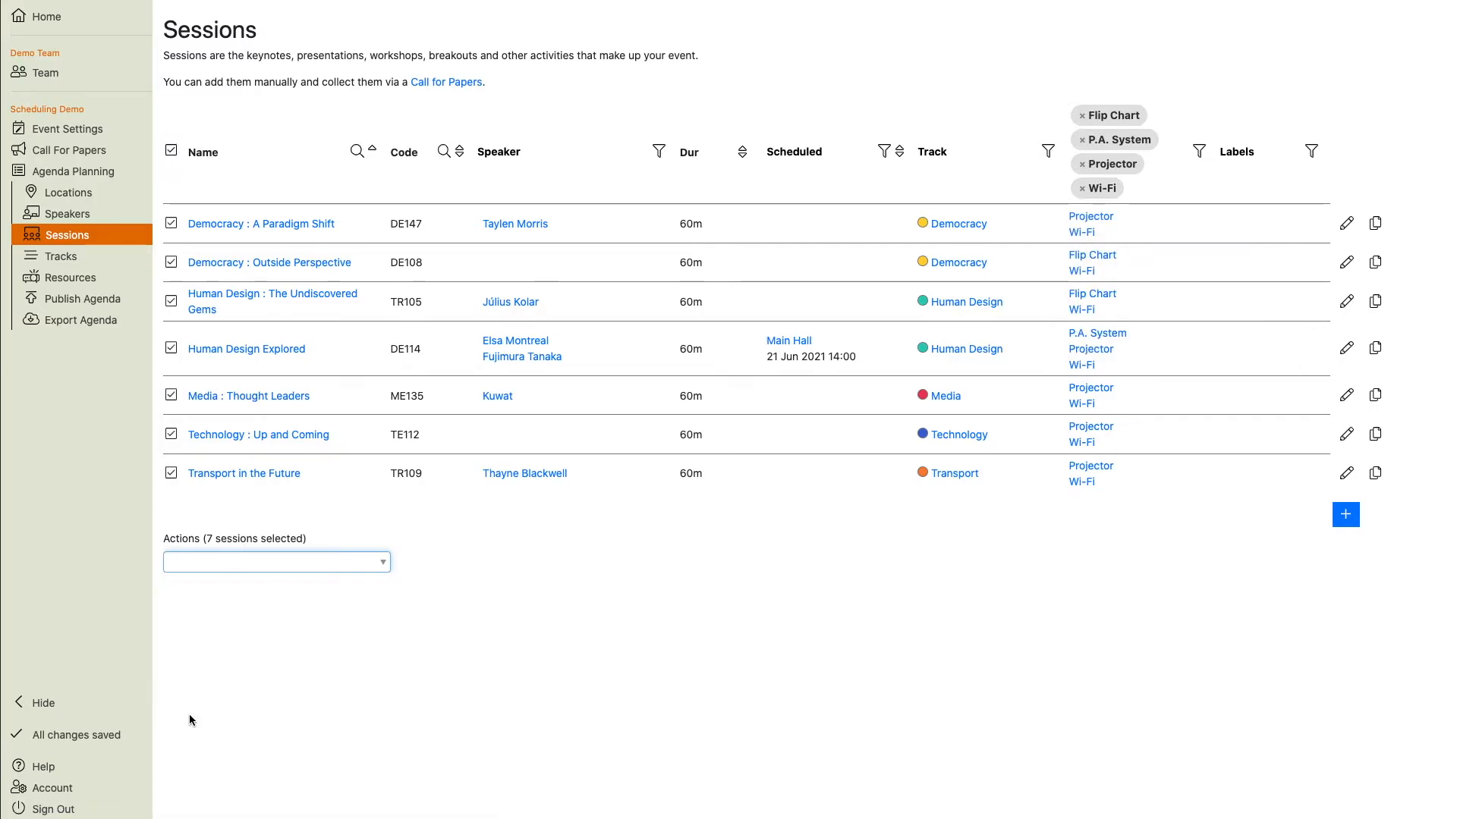
click(455, 134)
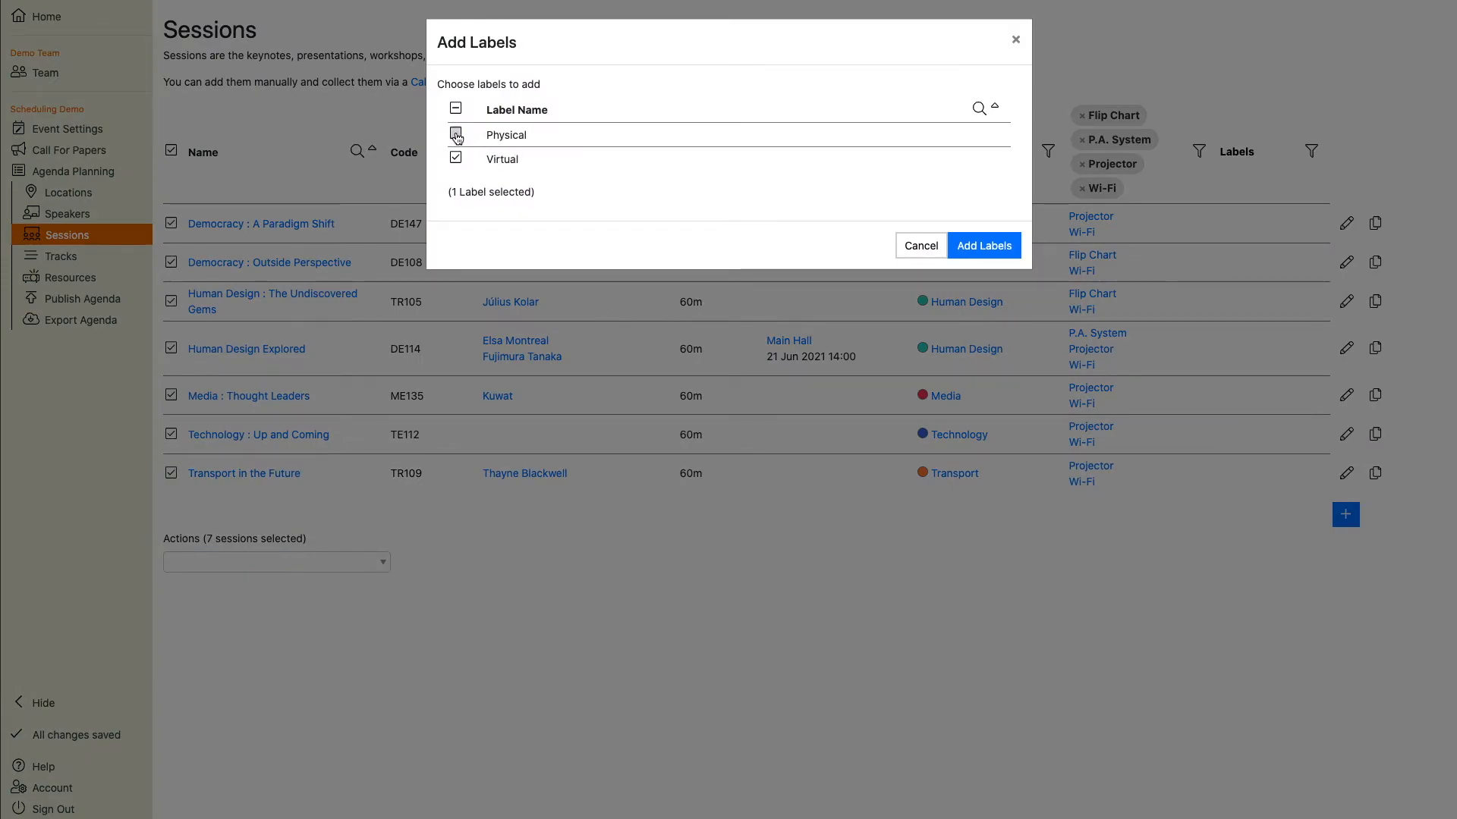
click(455, 158)
click(984, 245)
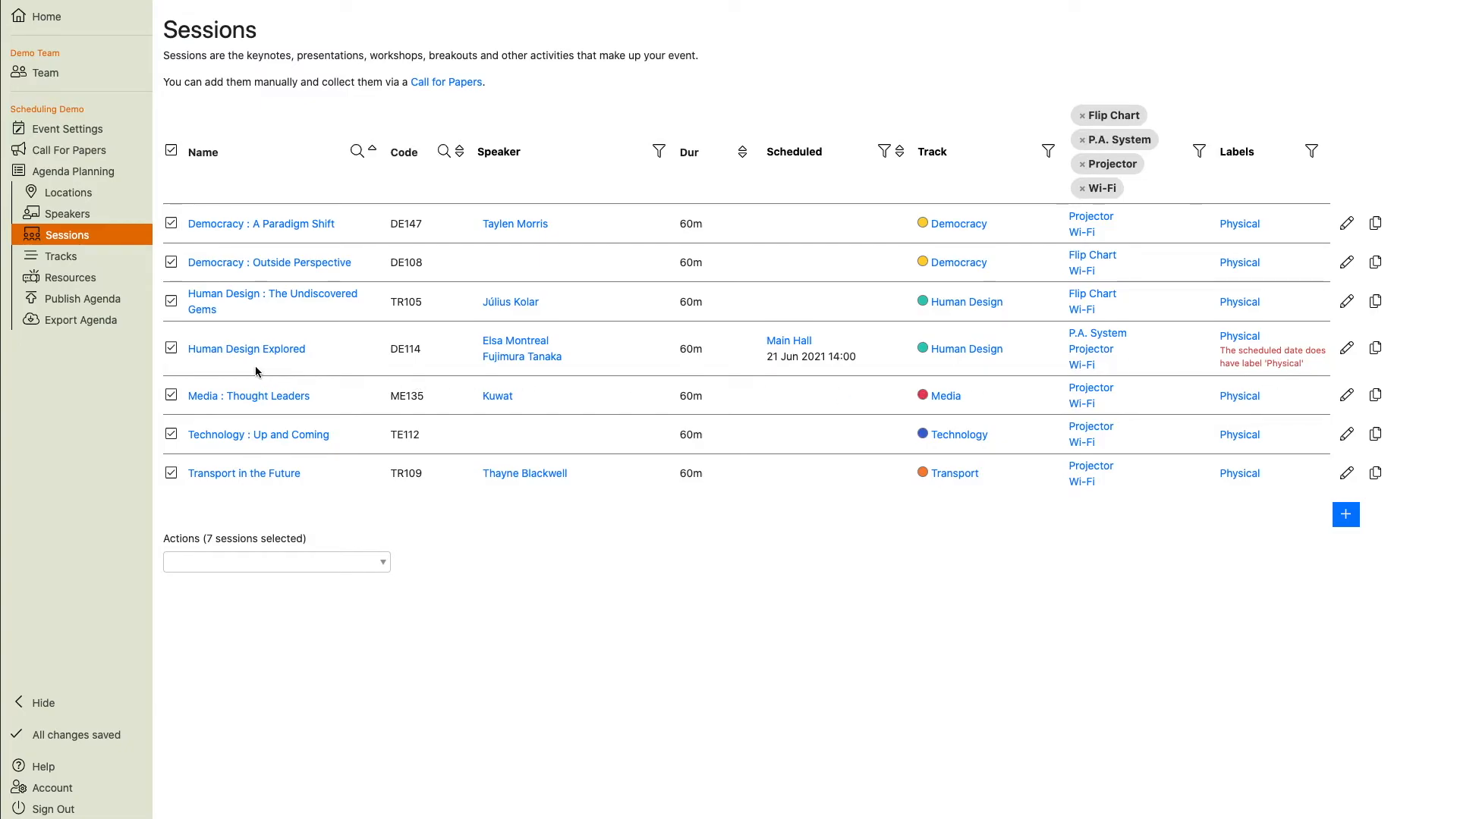
On the agenda, move Human Design Explored to Main Hall on 22 June at 11:00.
click(97, 173)
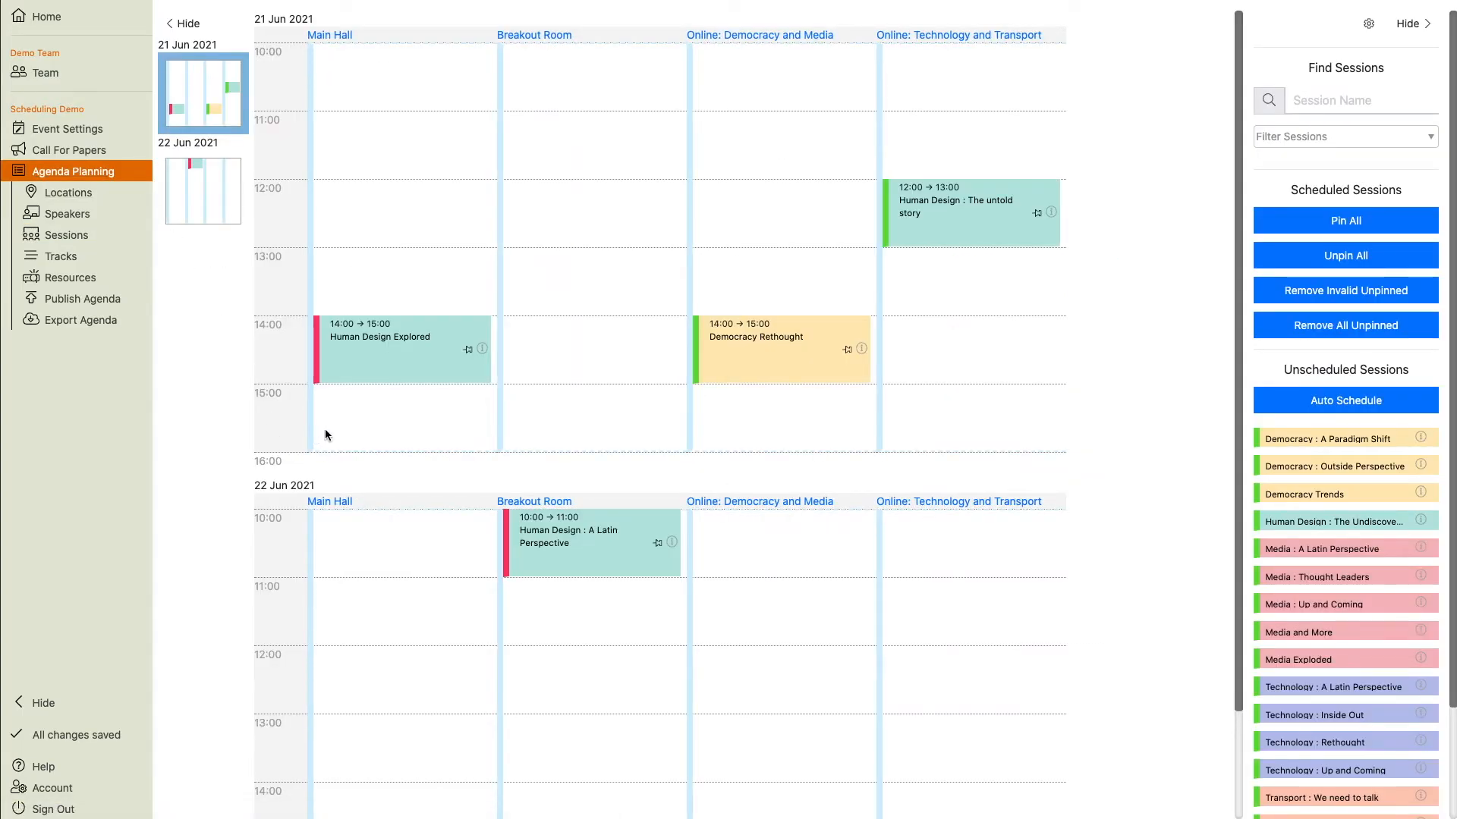
mouse_move(384, 364)
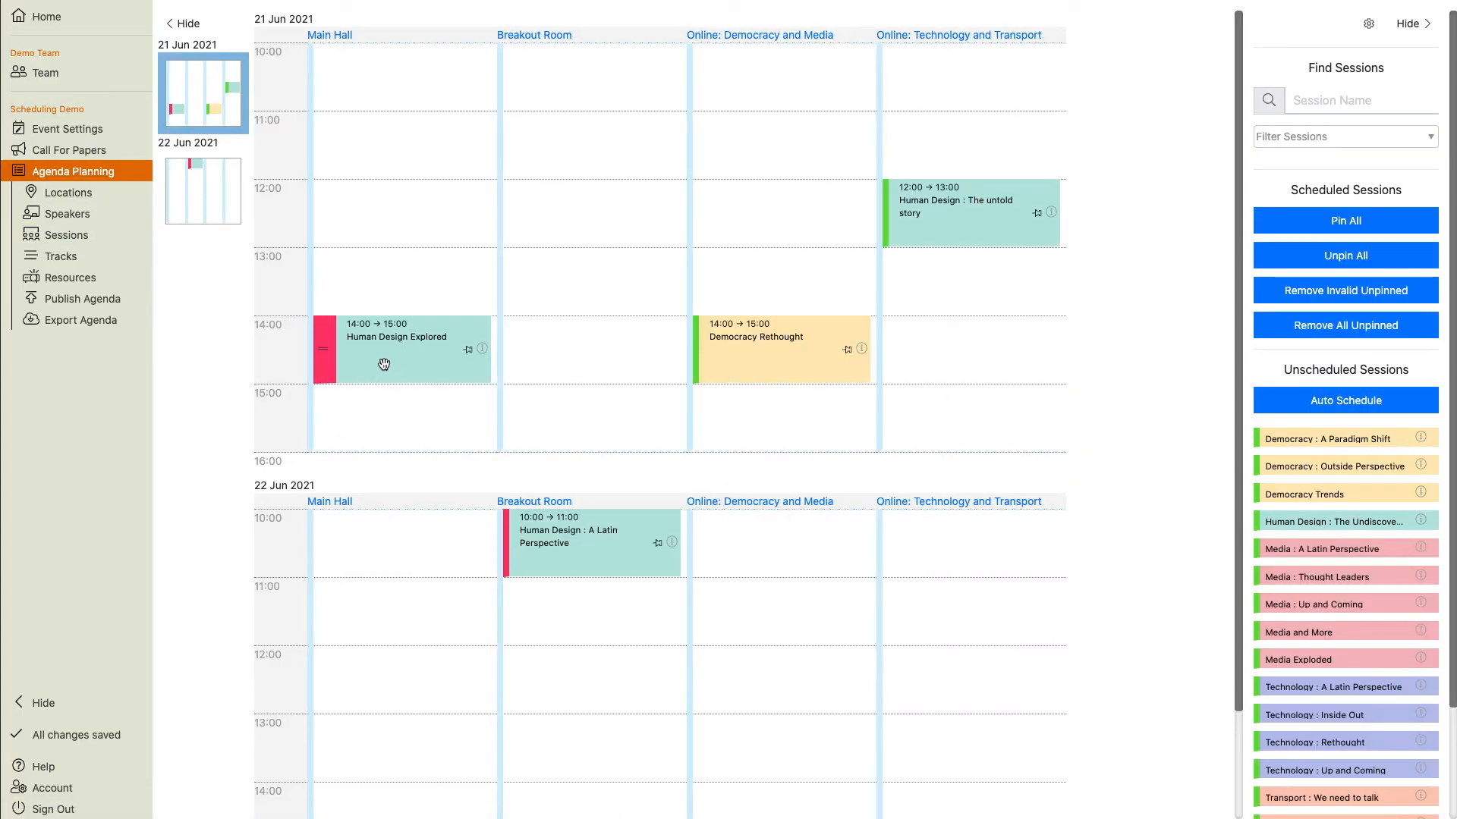
mouse_move(483, 353)
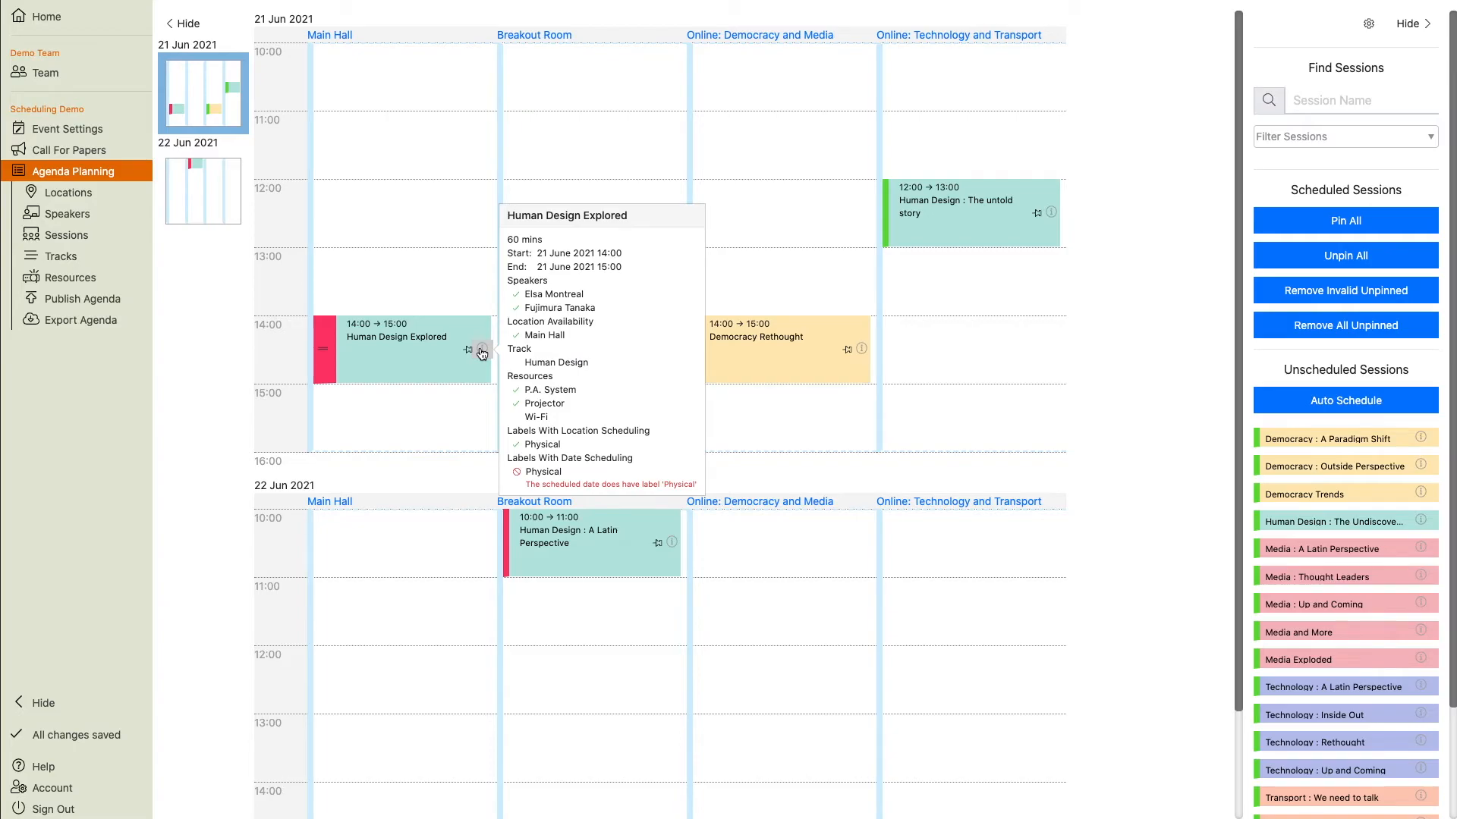
drag(321, 369, 351, 585)
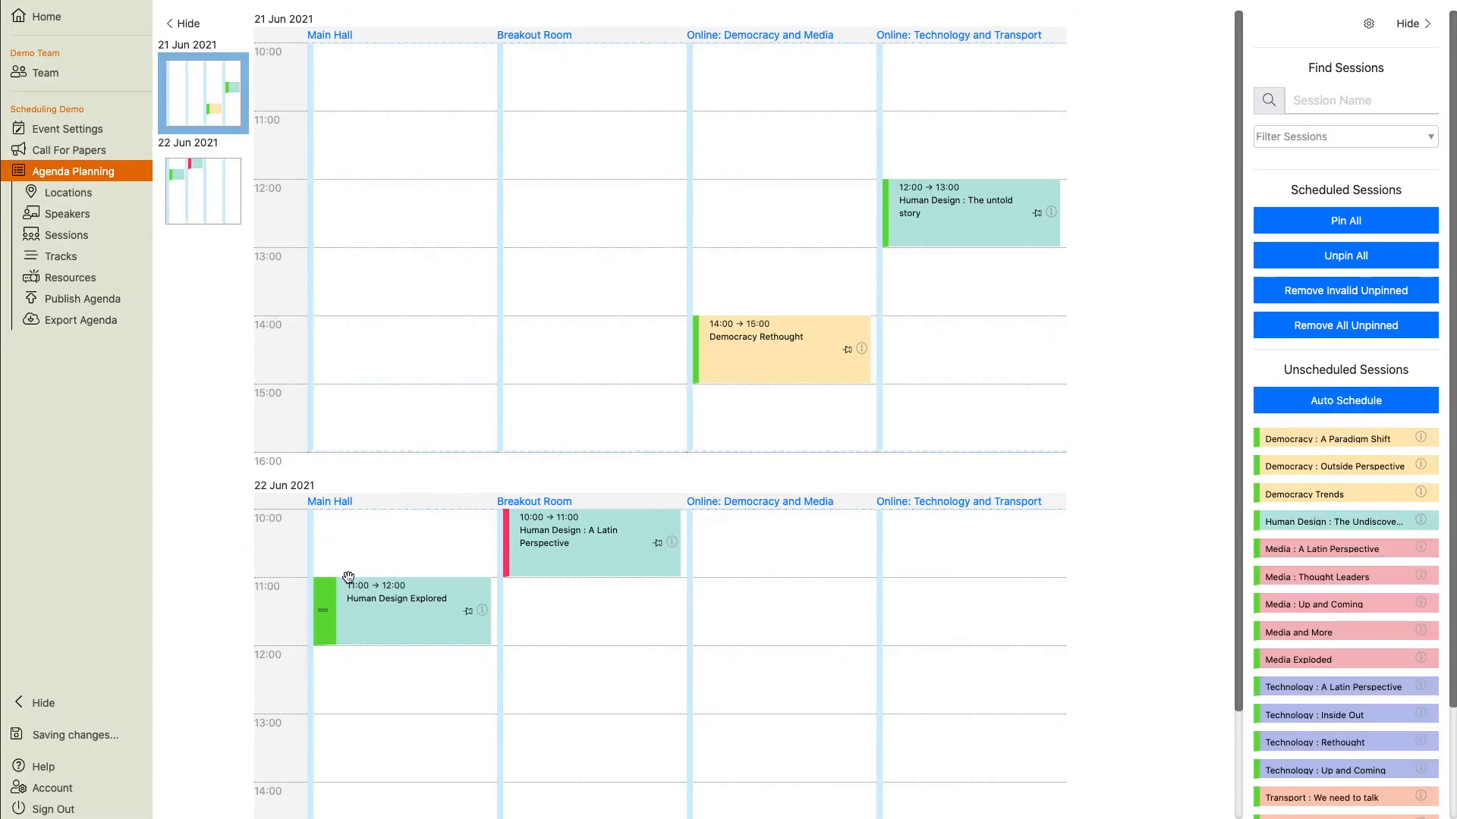
Move Human Design : A Latin Perspective to Online: Technology and Transport on 22 June at 10:00.
mouse_move(672, 543)
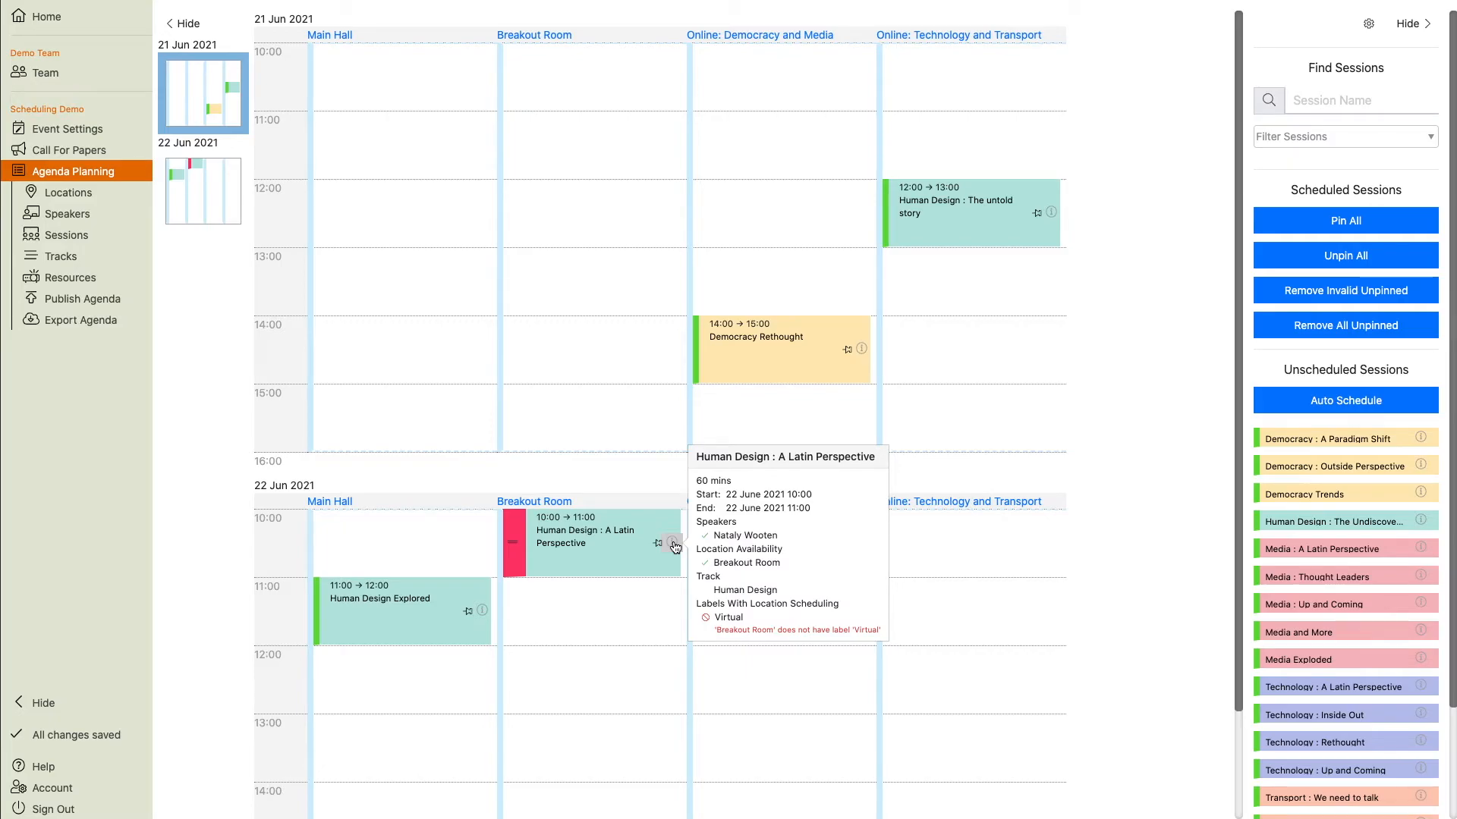
drag(511, 544, 976, 565)
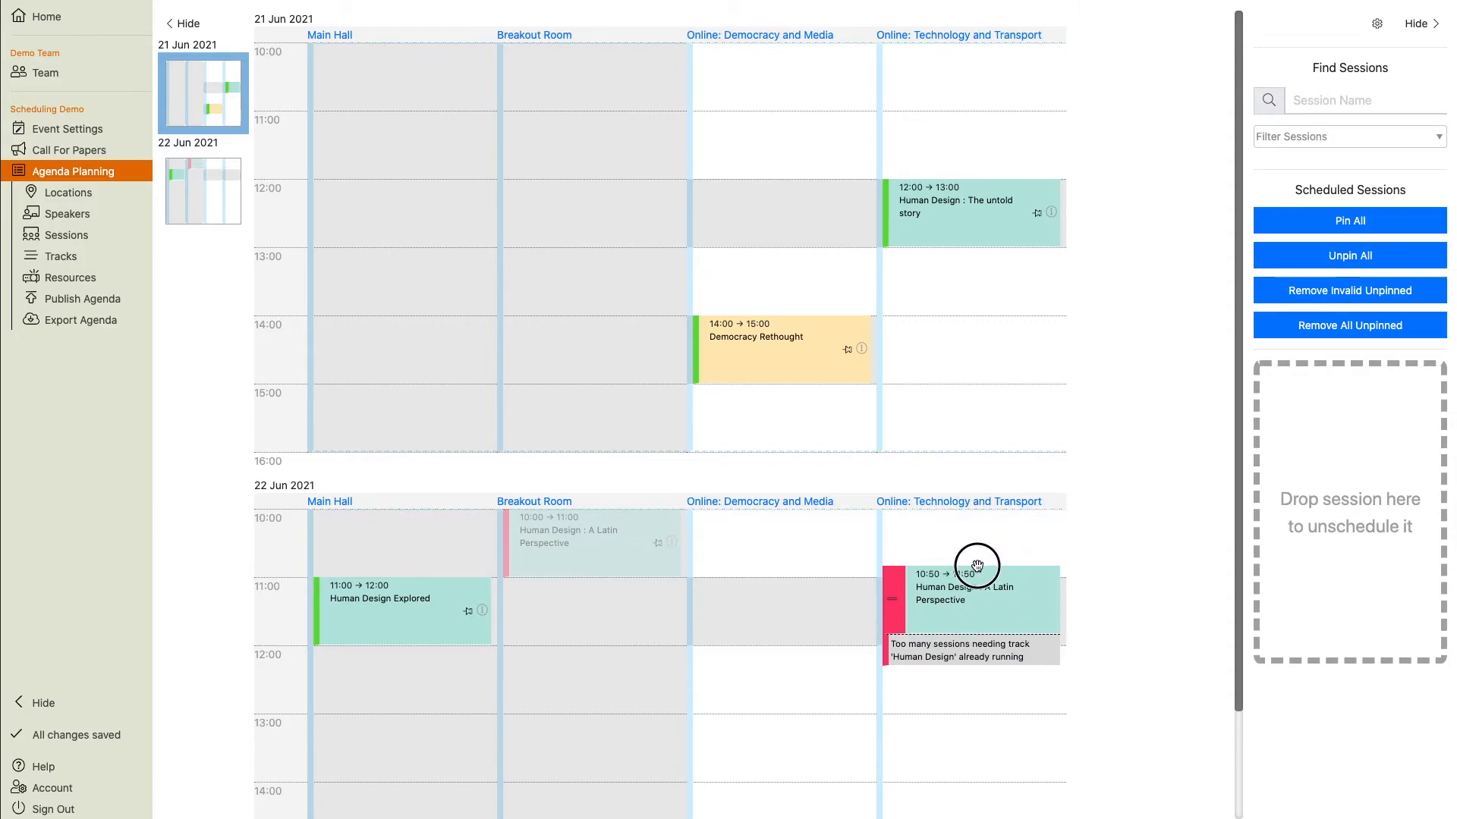
drag(976, 566, 976, 566)
drag(976, 566, 973, 515)
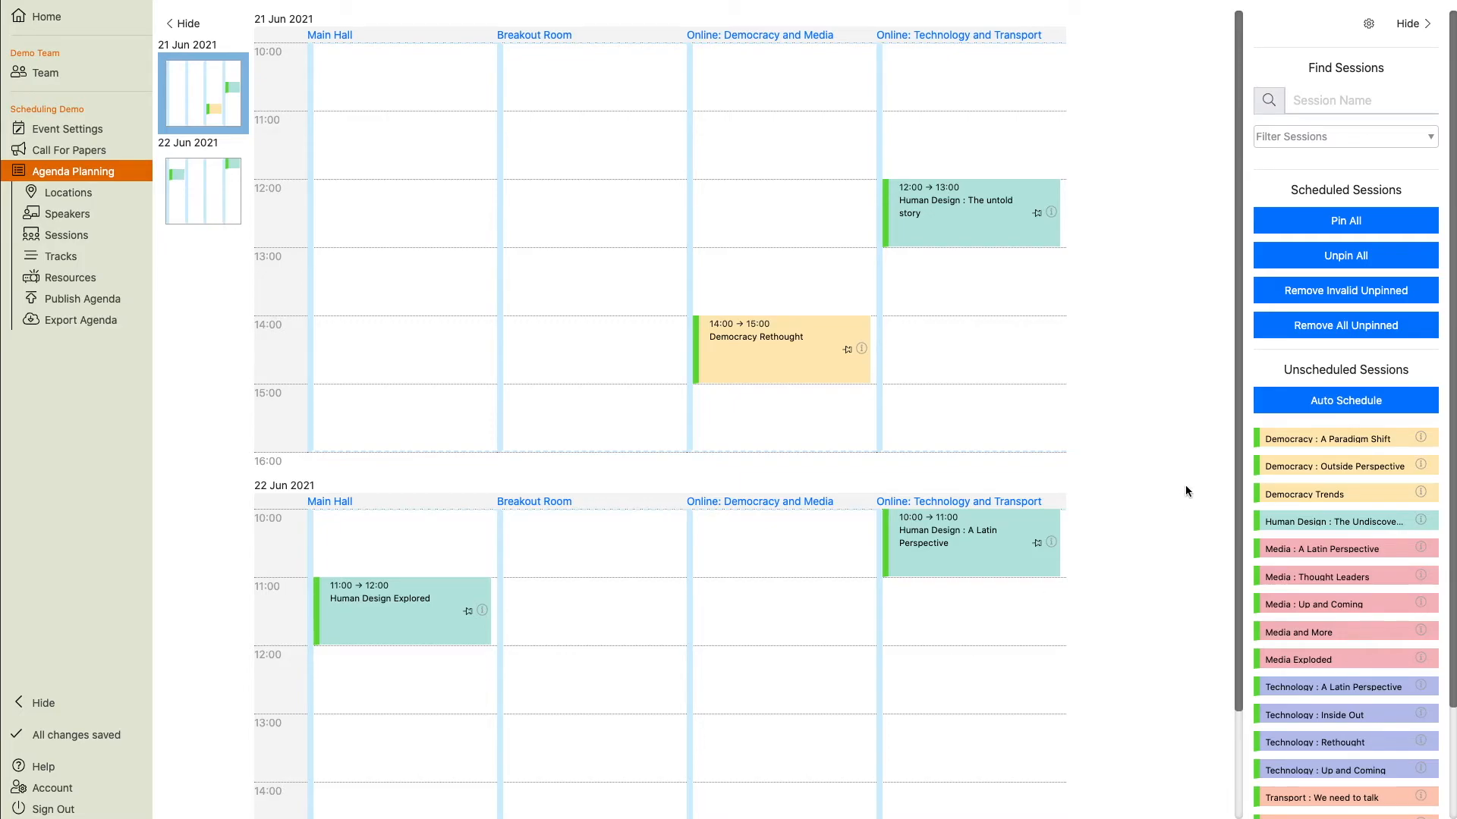
Auto-schedule all unscheduled sessions onto the agenda.
click(1310, 407)
click(990, 175)
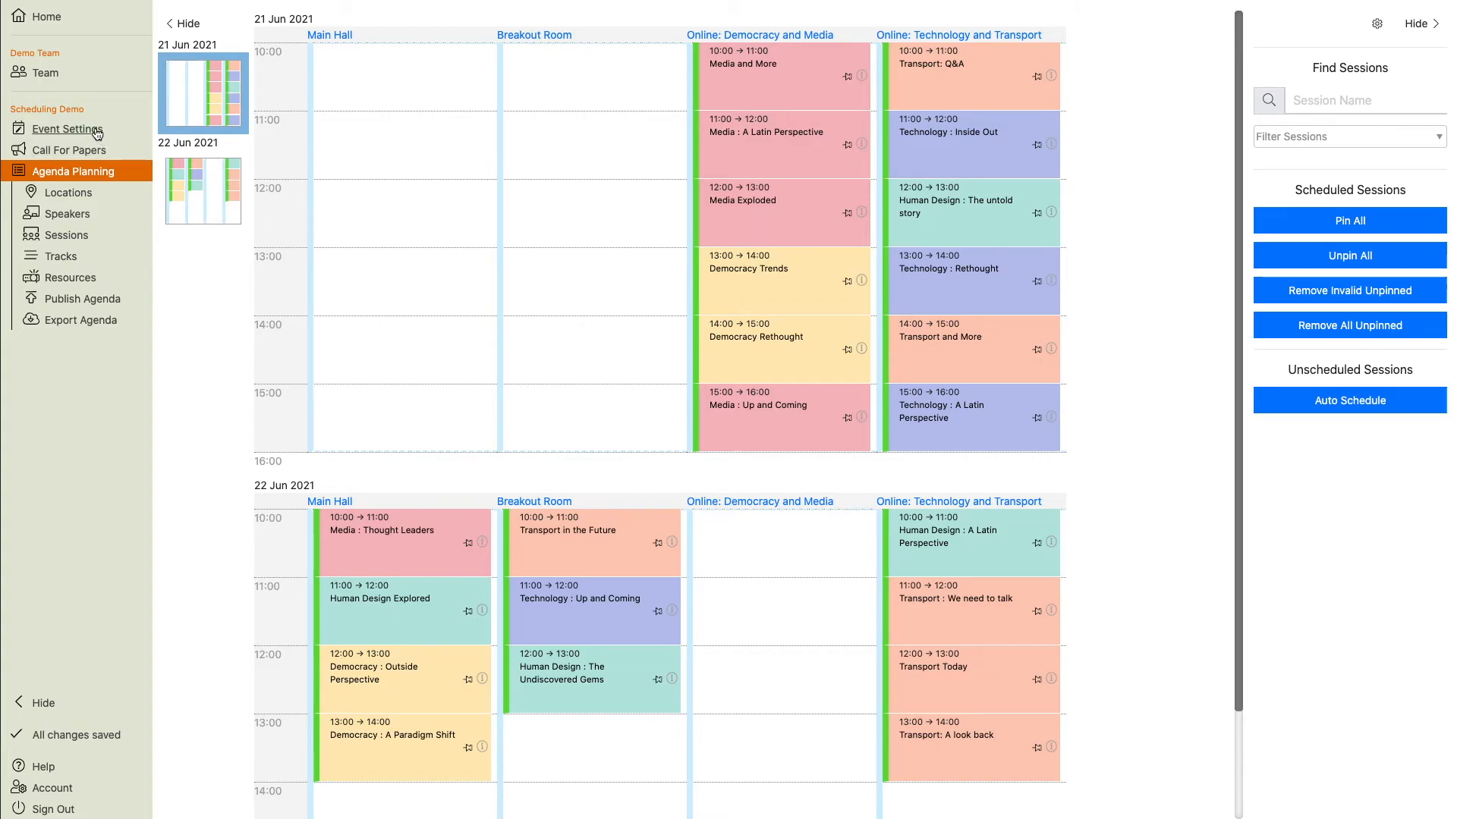
Set the event's default session changeover time to 30 minutes and return to the agenda.
click(67, 129)
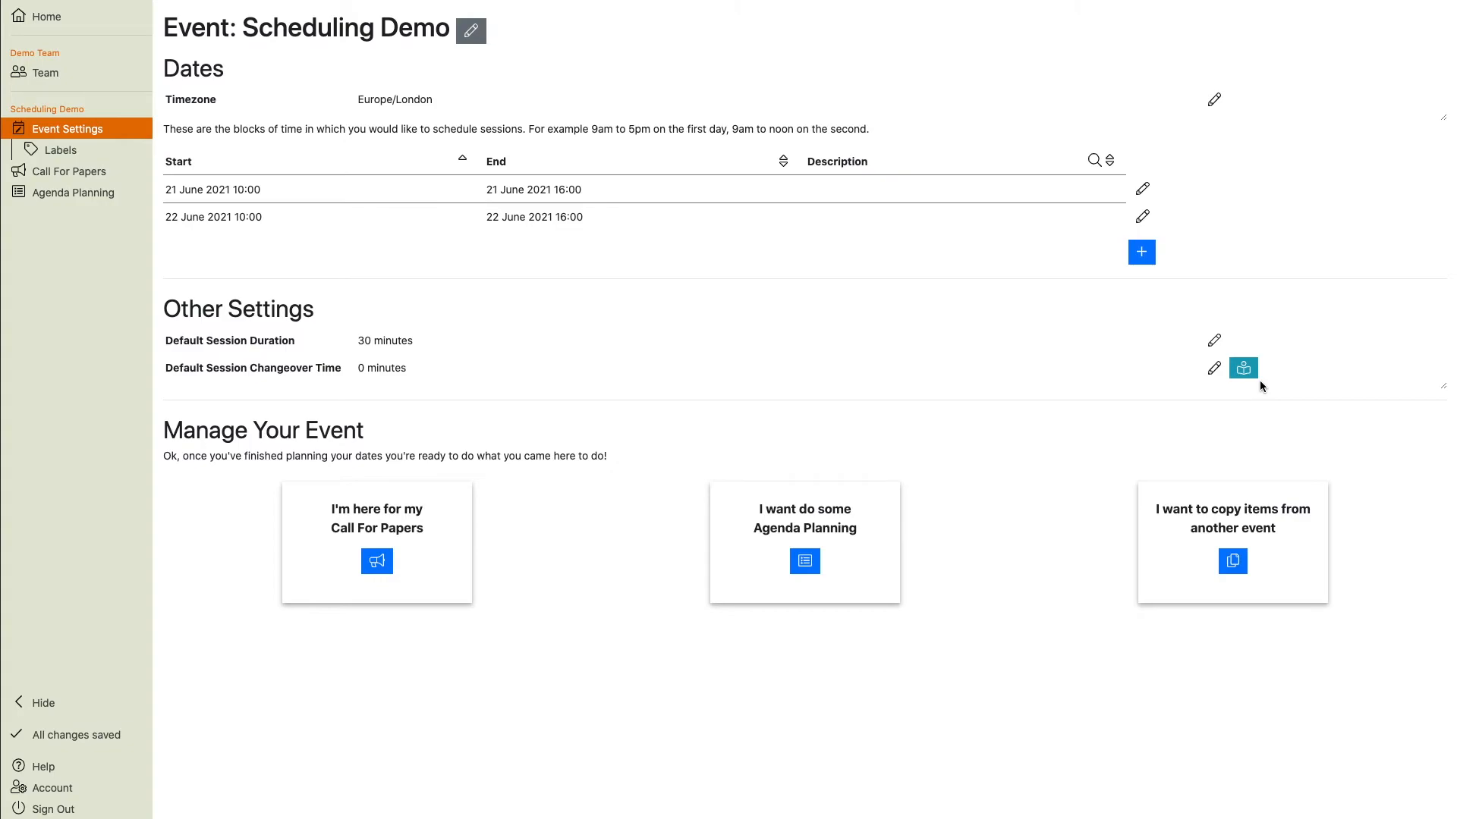
click(1214, 368)
key(BackSpace)
text(30)
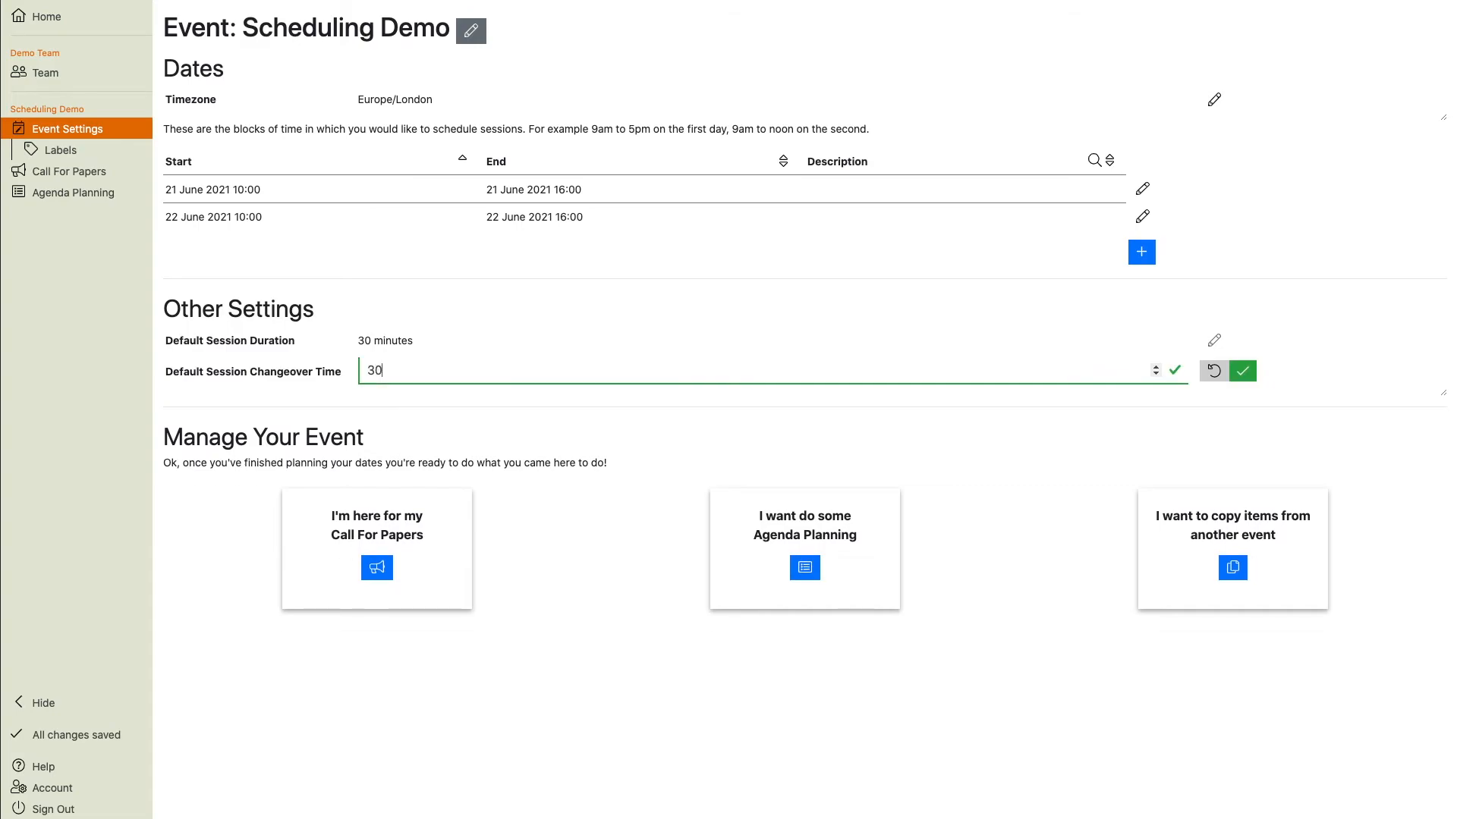
click(1244, 370)
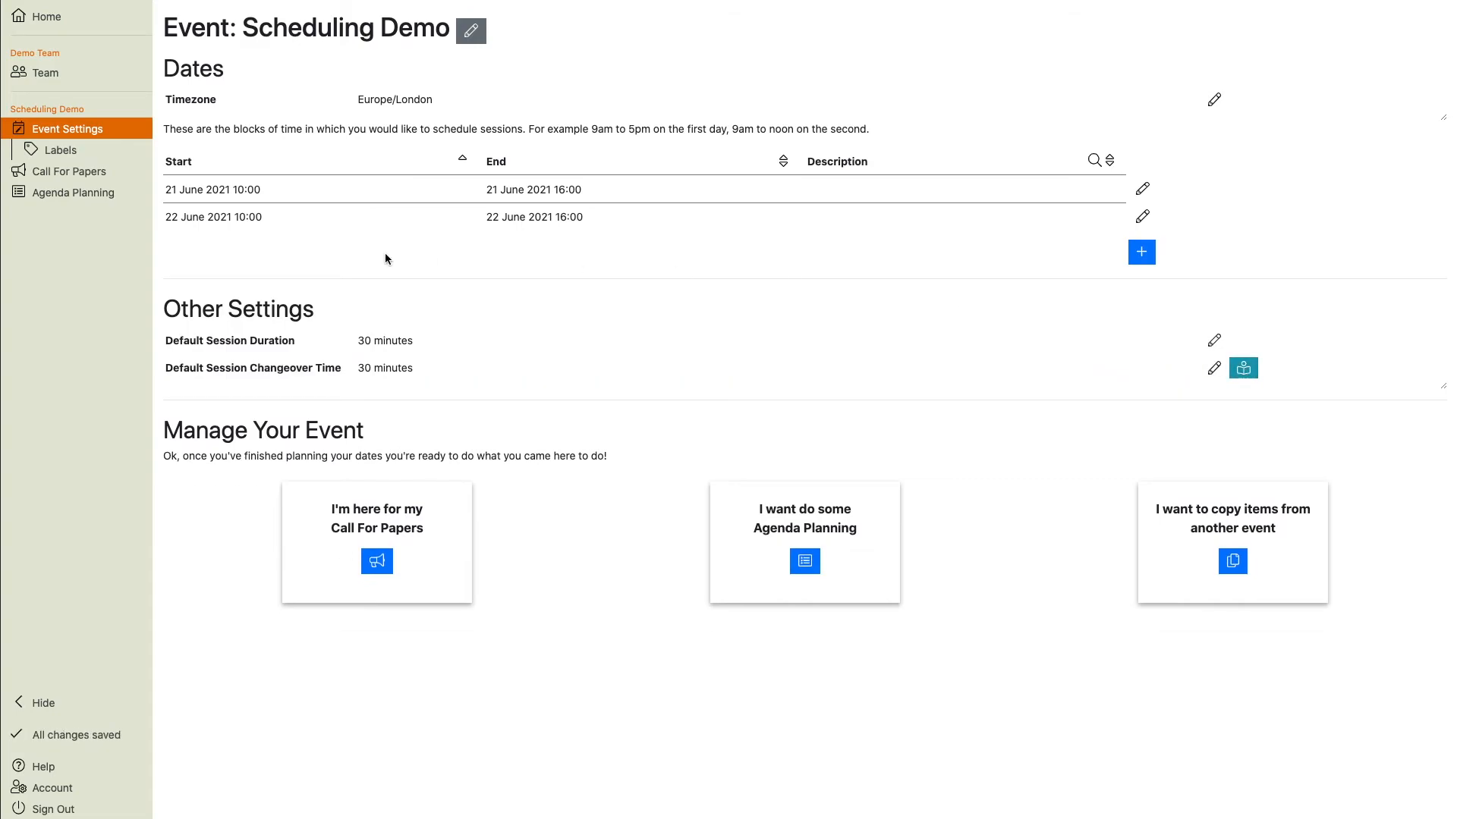
click(99, 192)
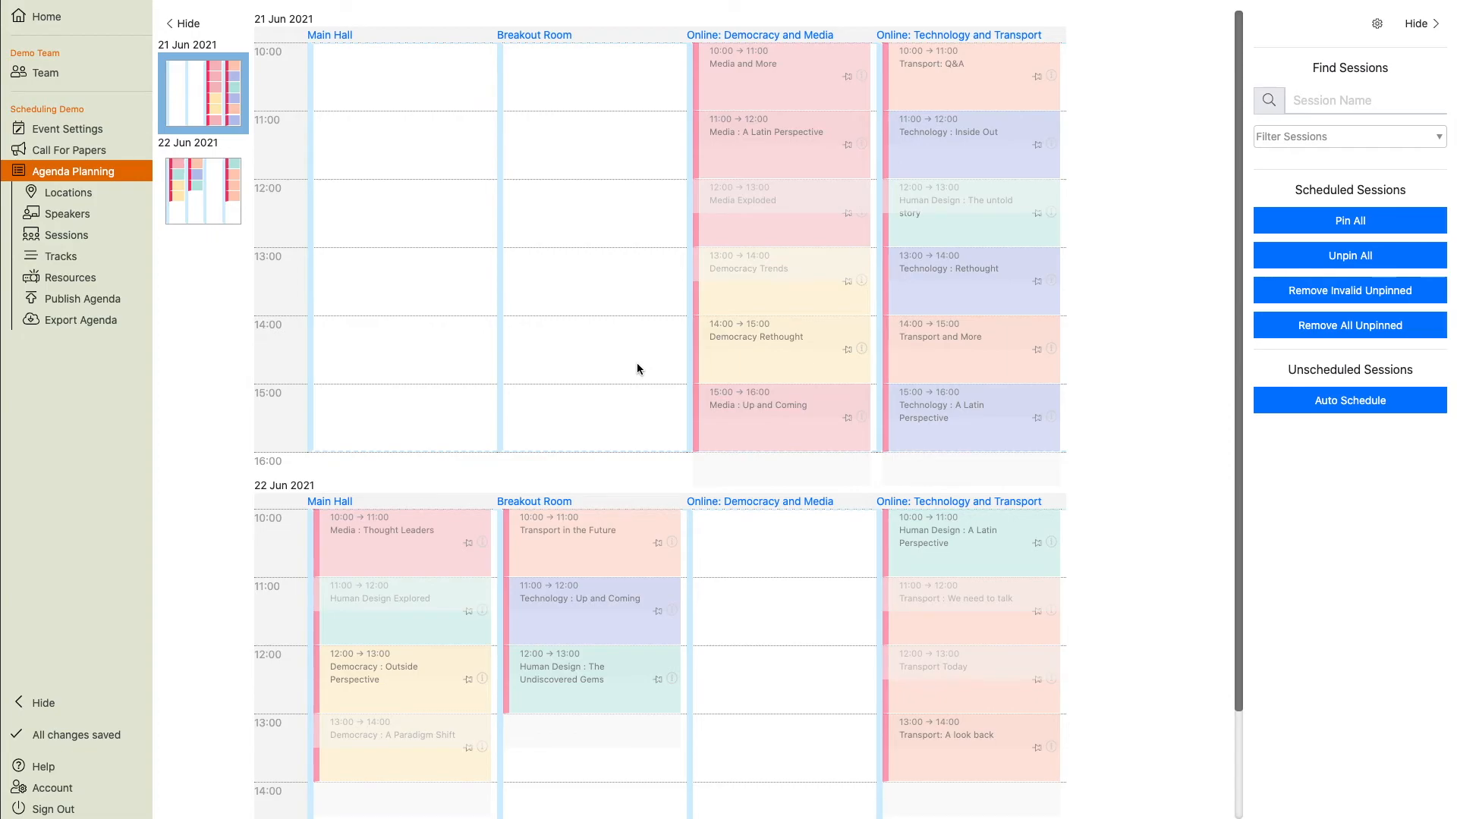
Remove all unpinned sessions from the agenda and auto-schedule them again.
drag(781, 140, 1260, 469)
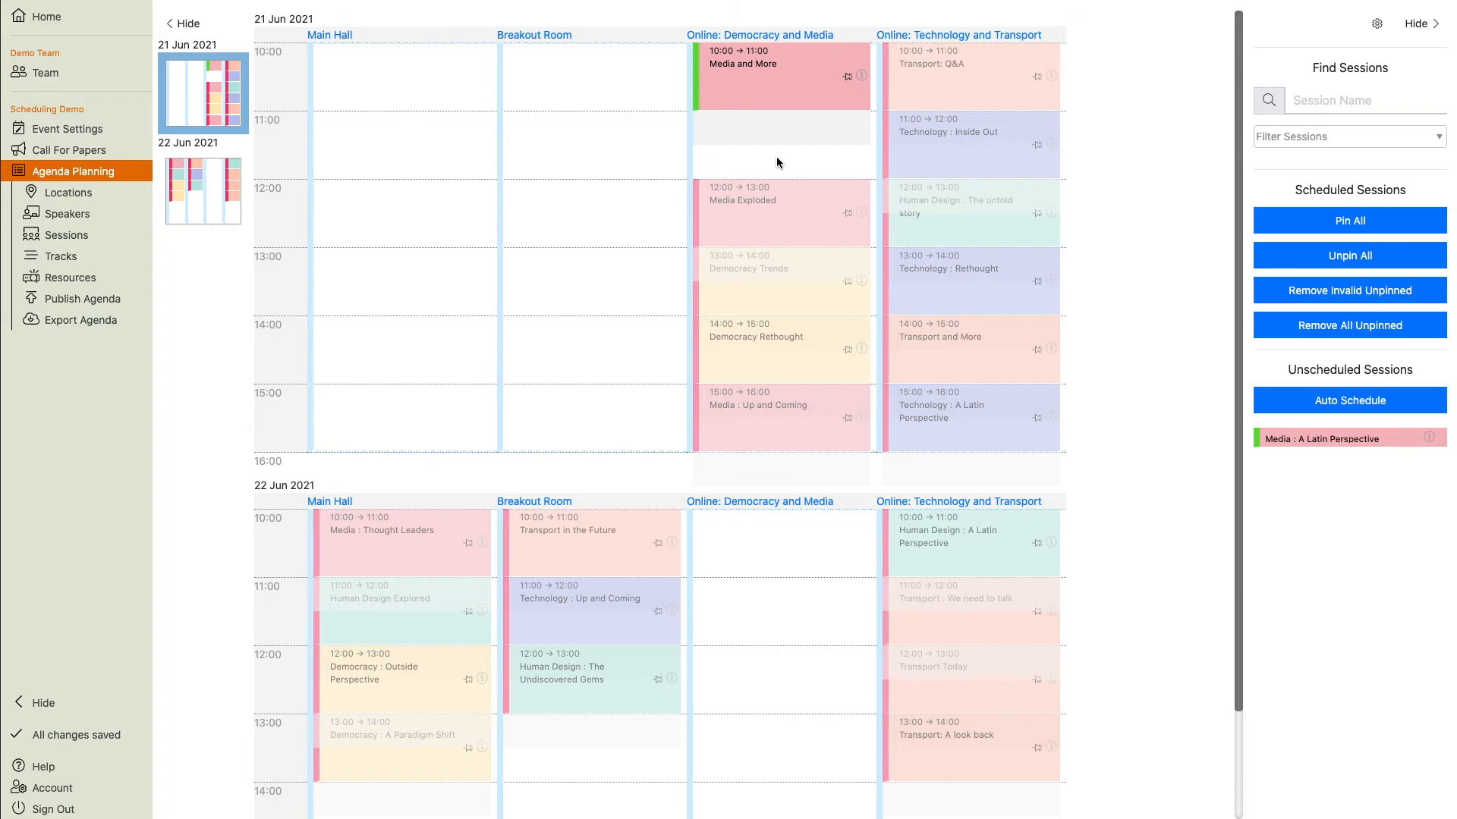
click(1316, 335)
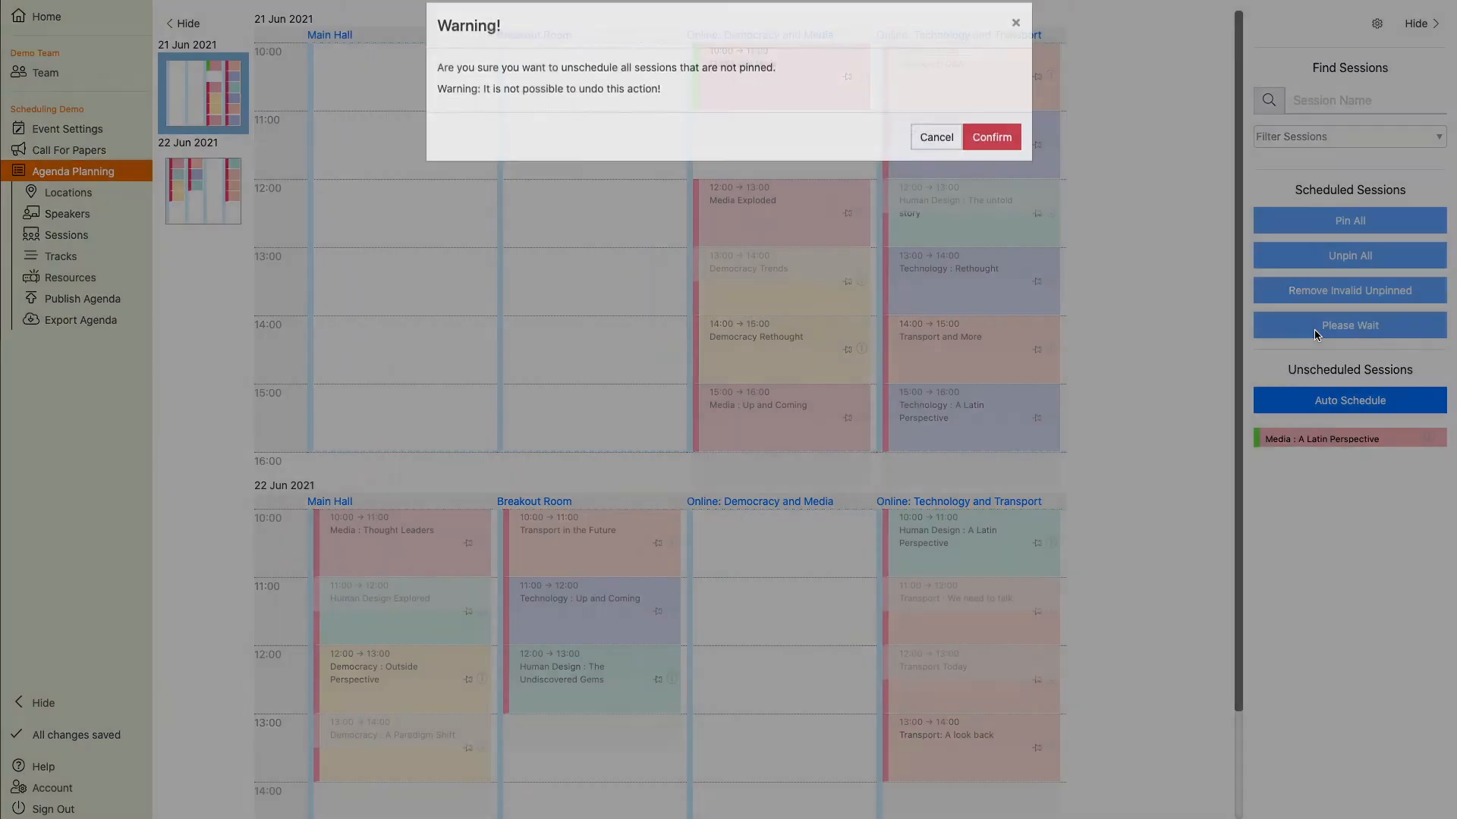
click(987, 151)
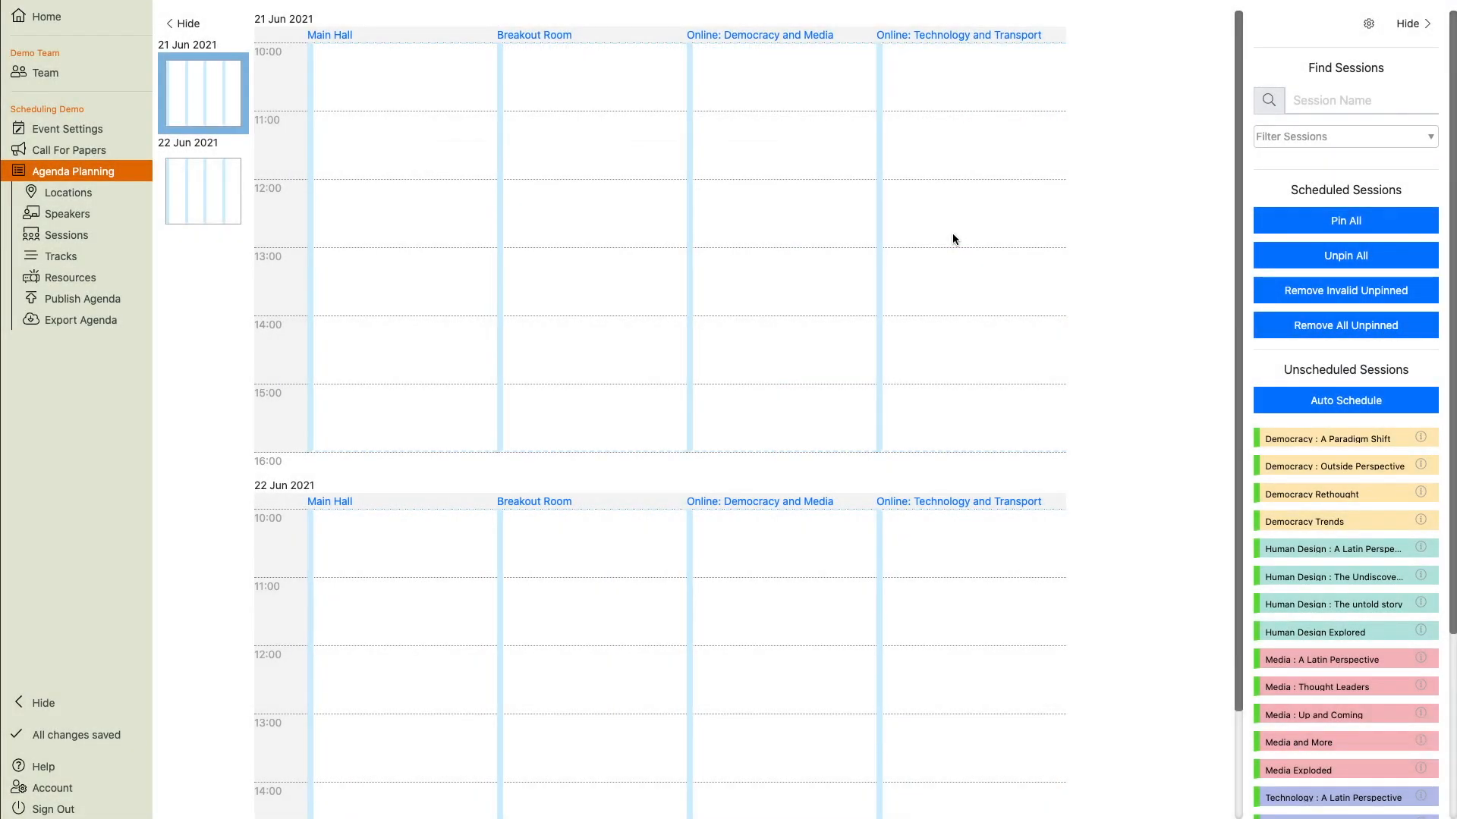
click(1333, 401)
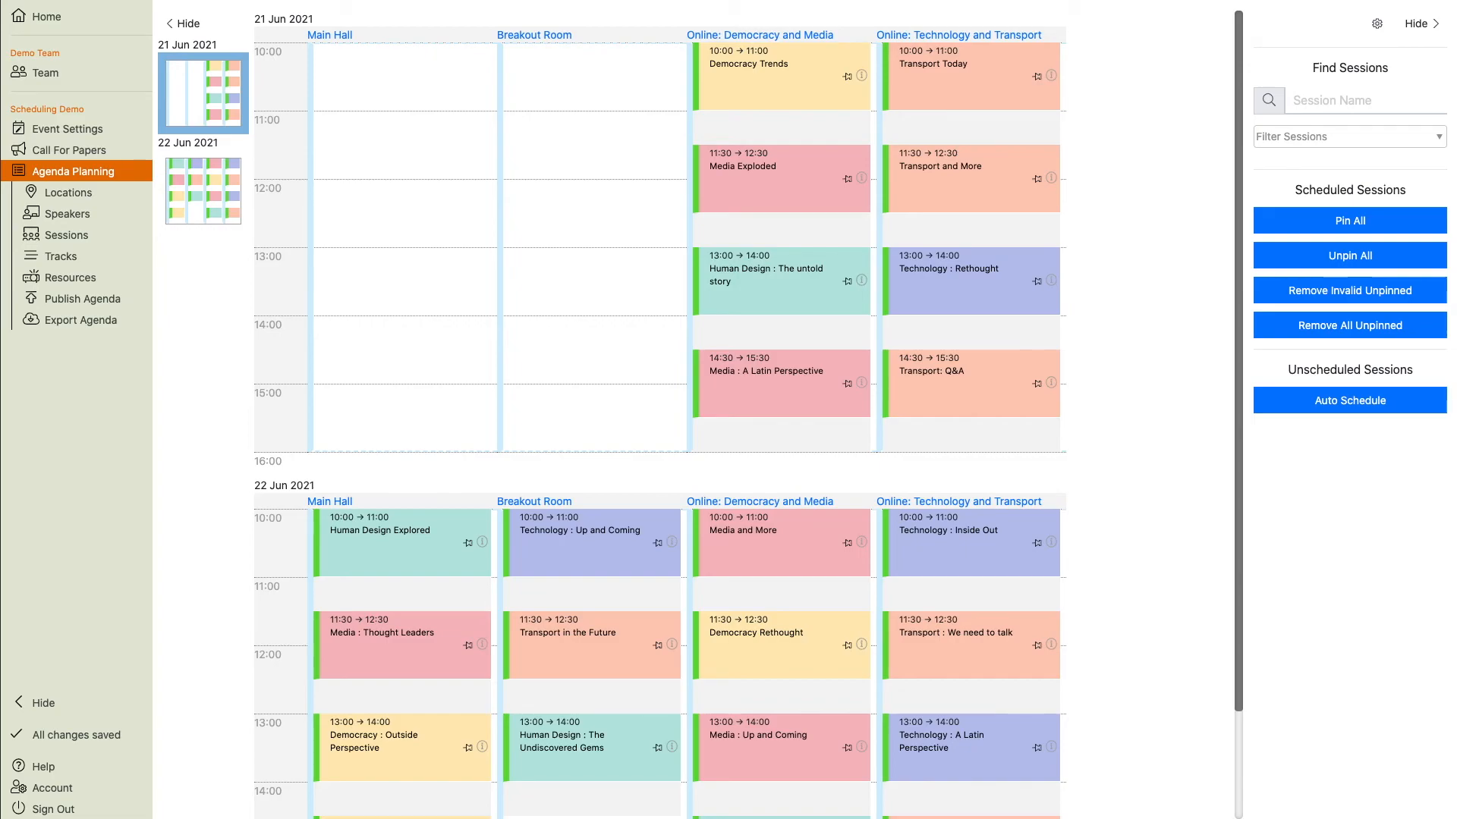
scroll(1106, 519, down, 3)
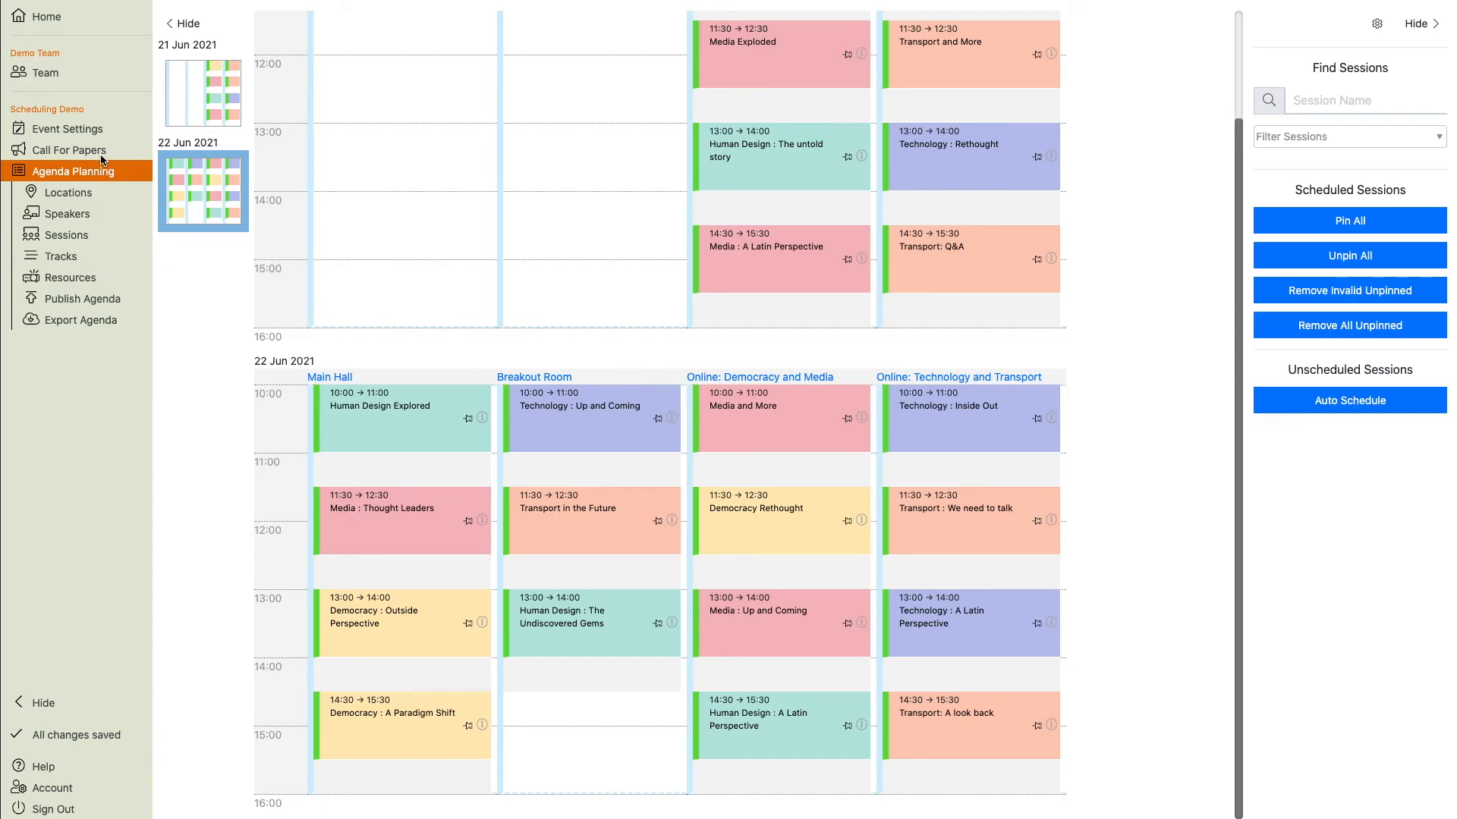
Create a VIP label in the event settings containing the sessions Human Design Explored and Technology : Up and Coming.
click(75, 128)
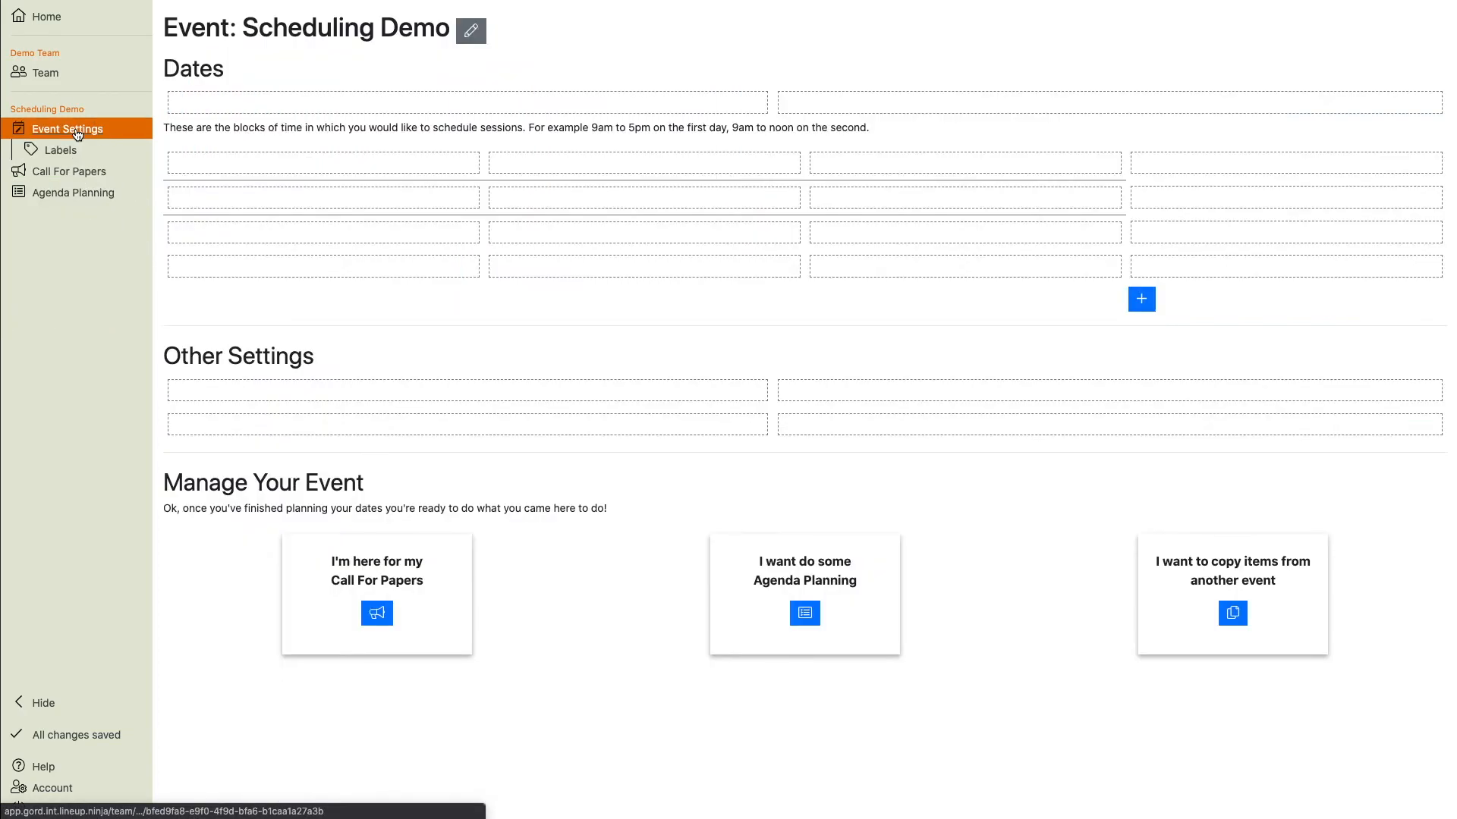
click(65, 153)
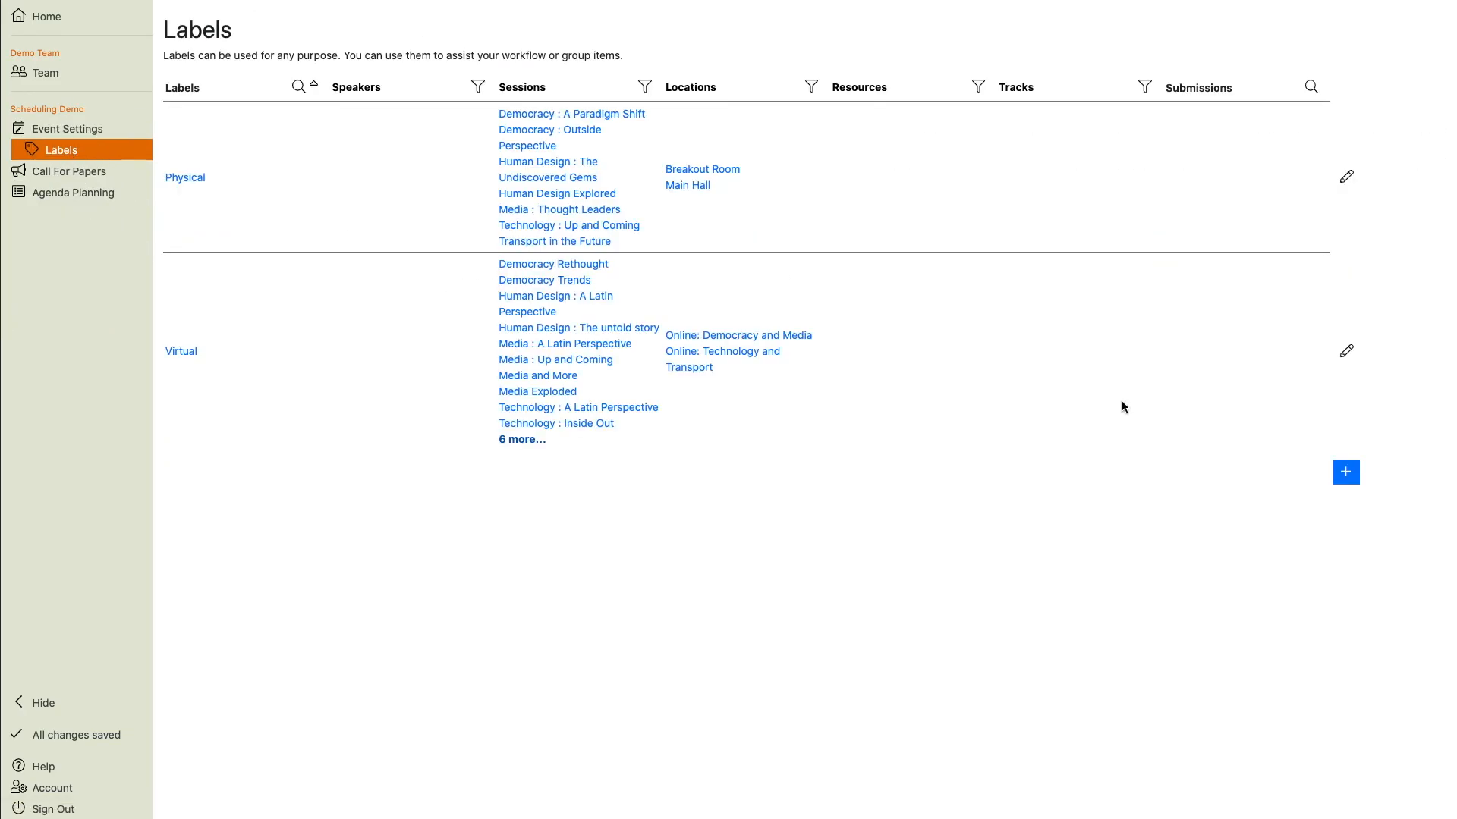
click(1343, 470)
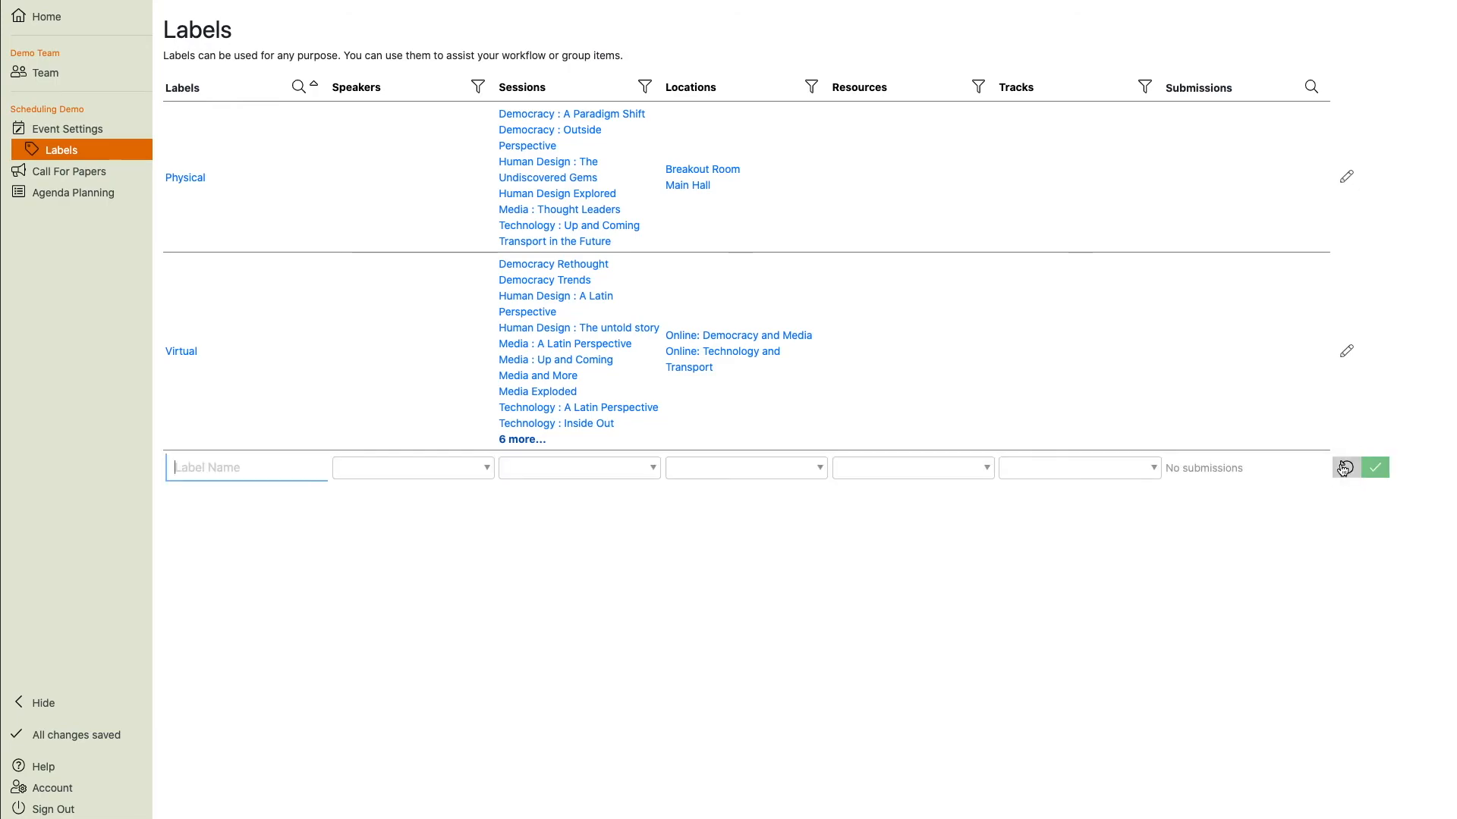
text(VIP)
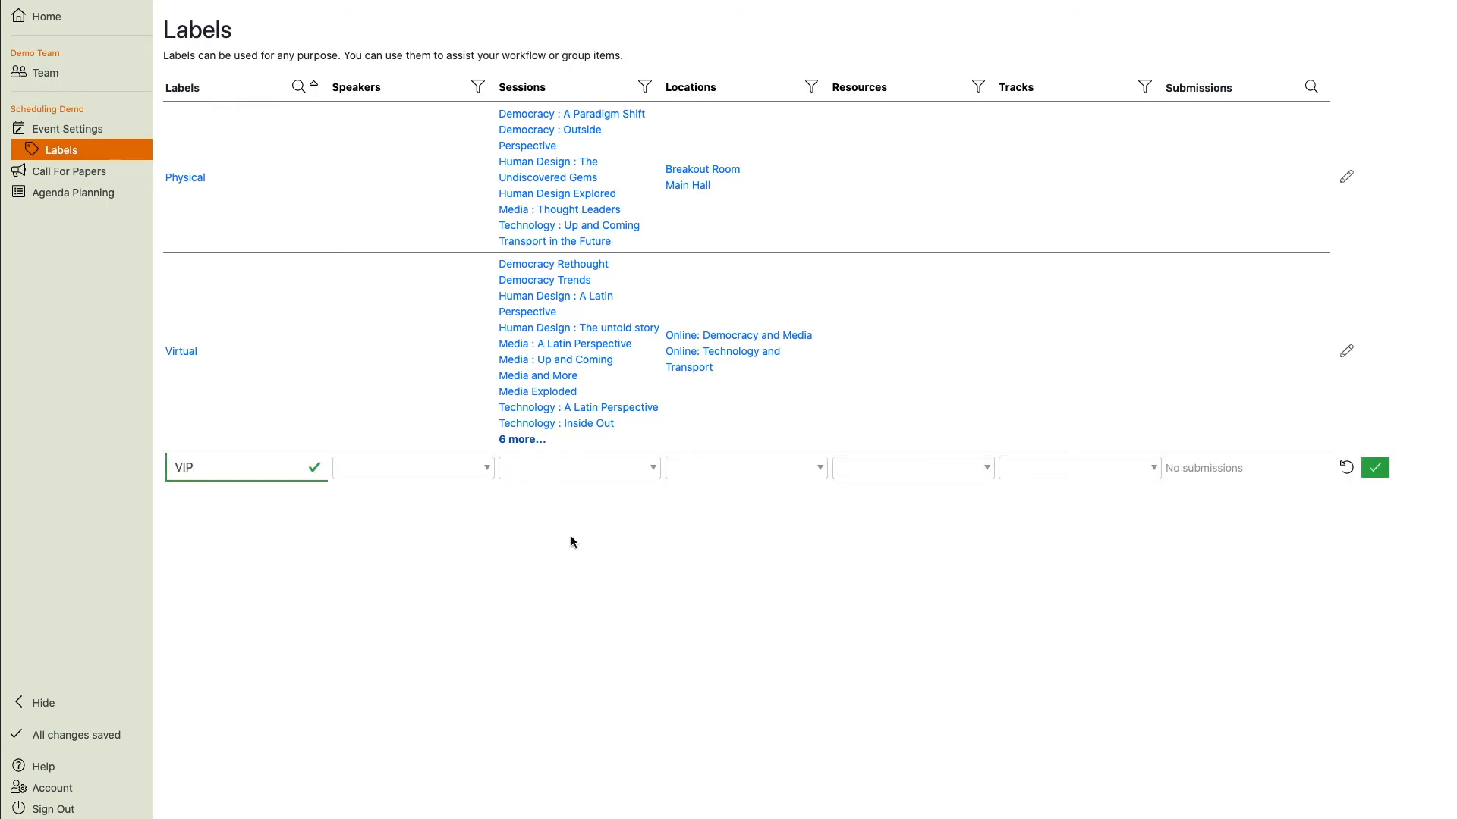
click(576, 469)
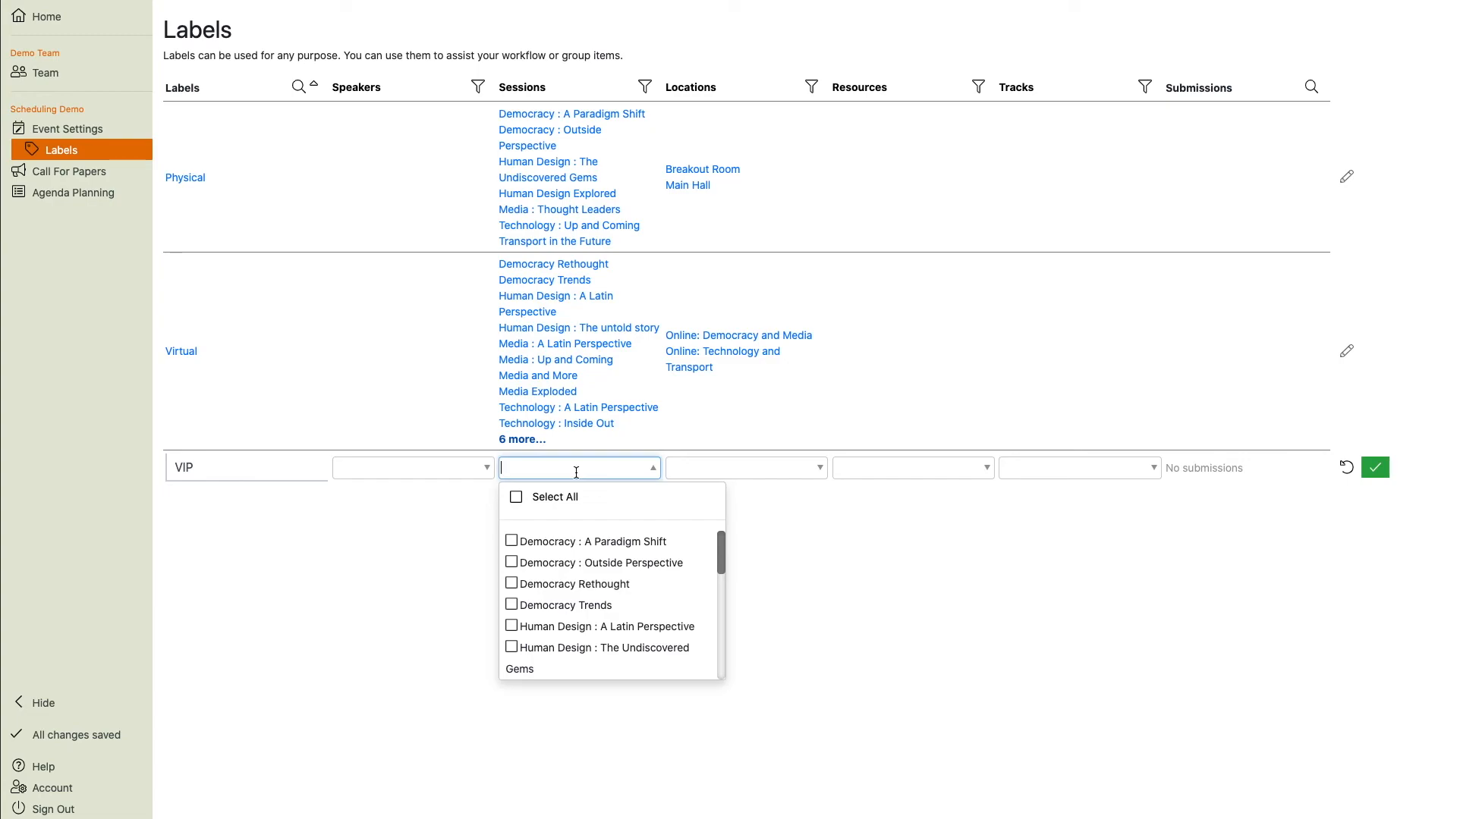
text(human)
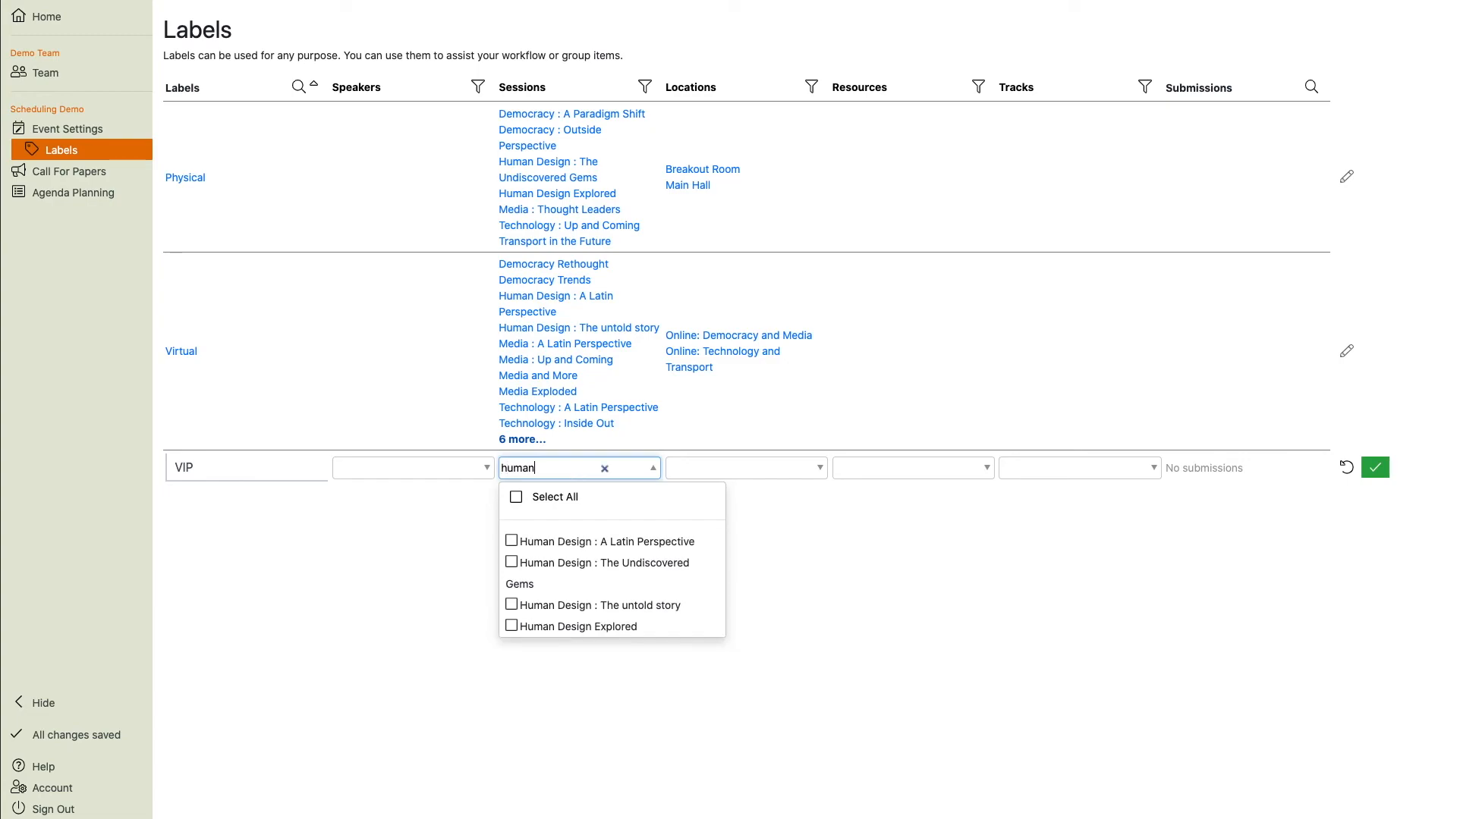
click(513, 626)
click(578, 490)
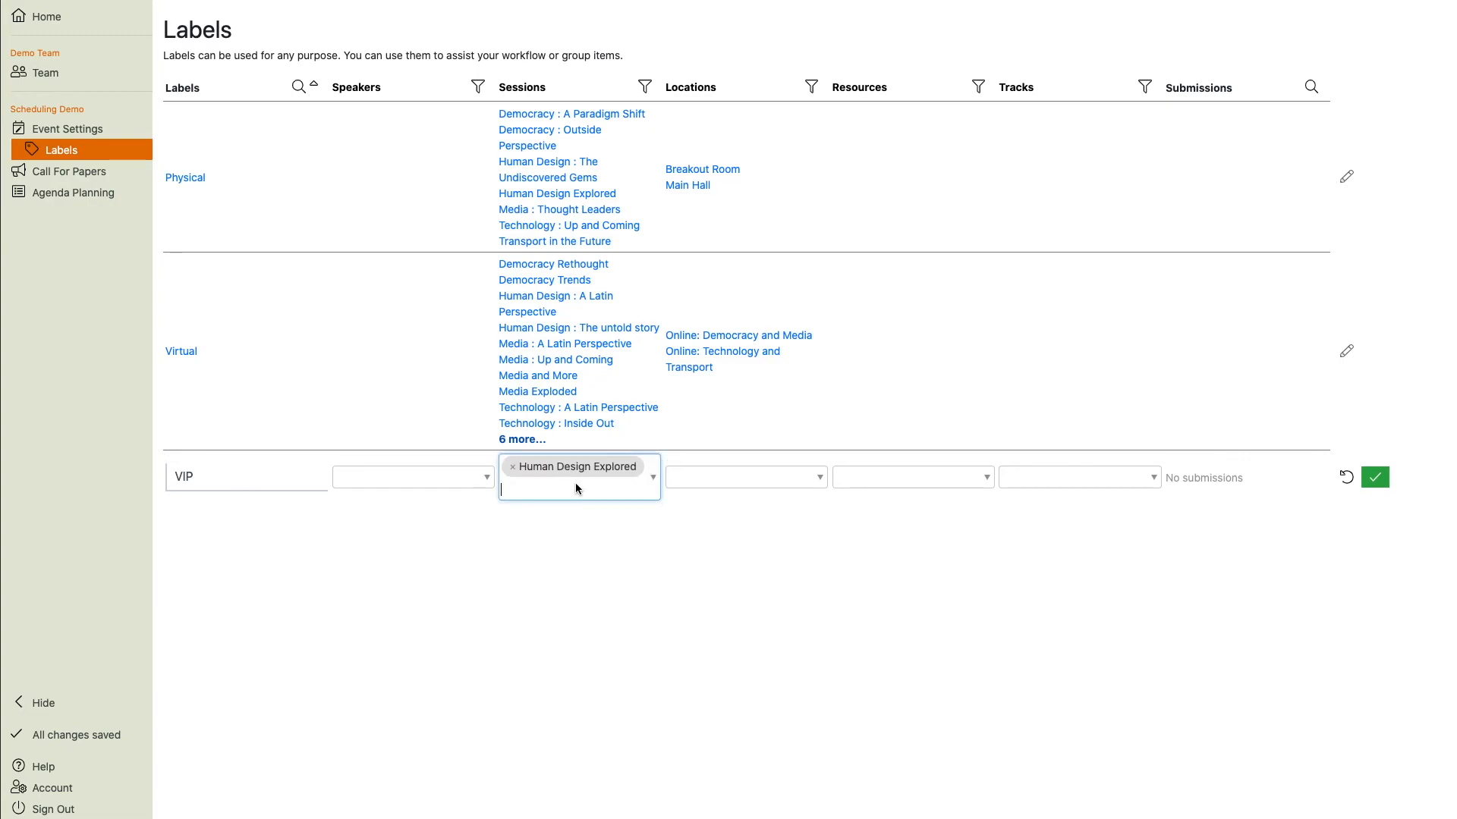
text(techno)
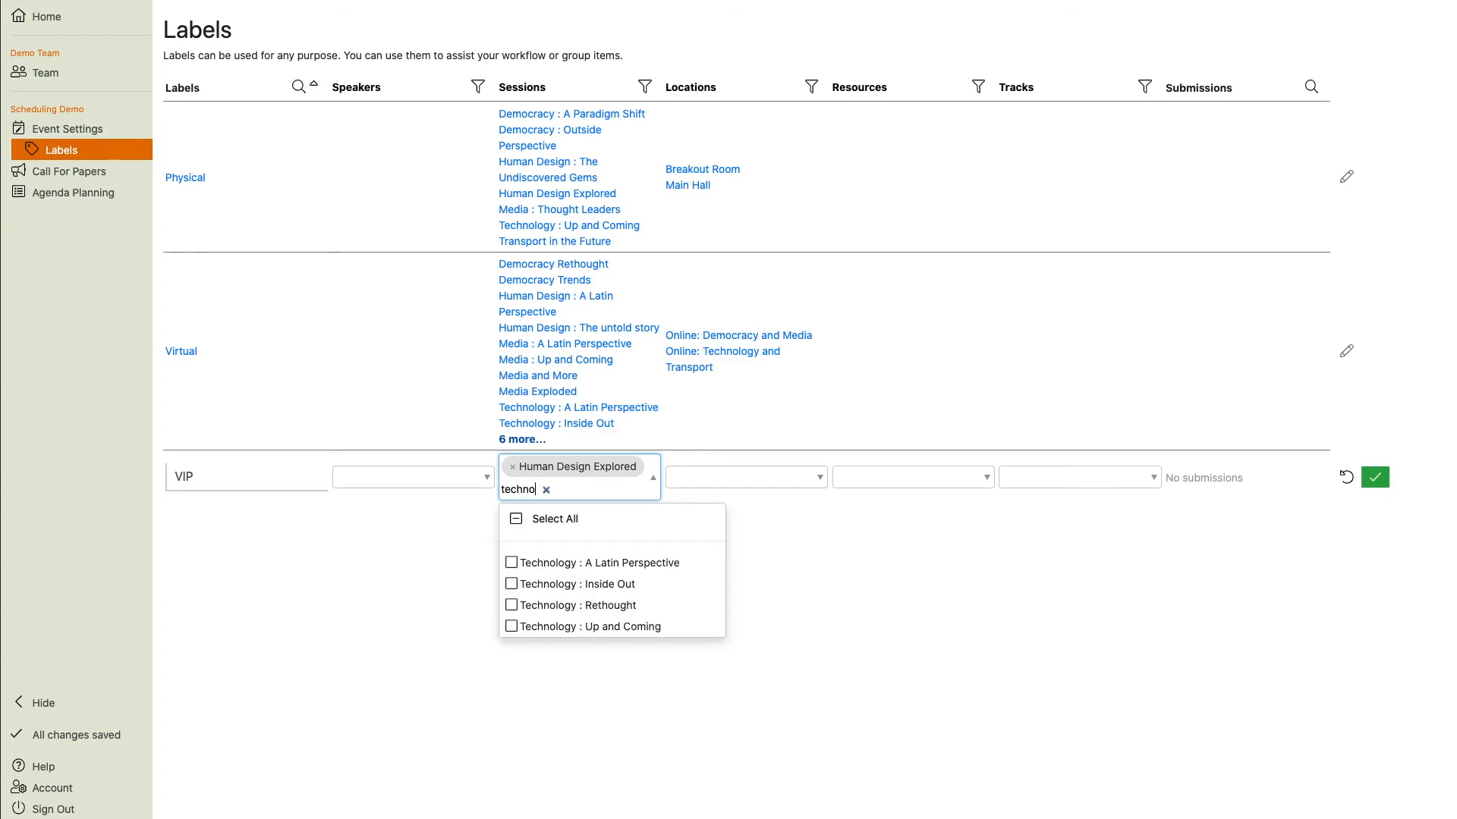
click(513, 627)
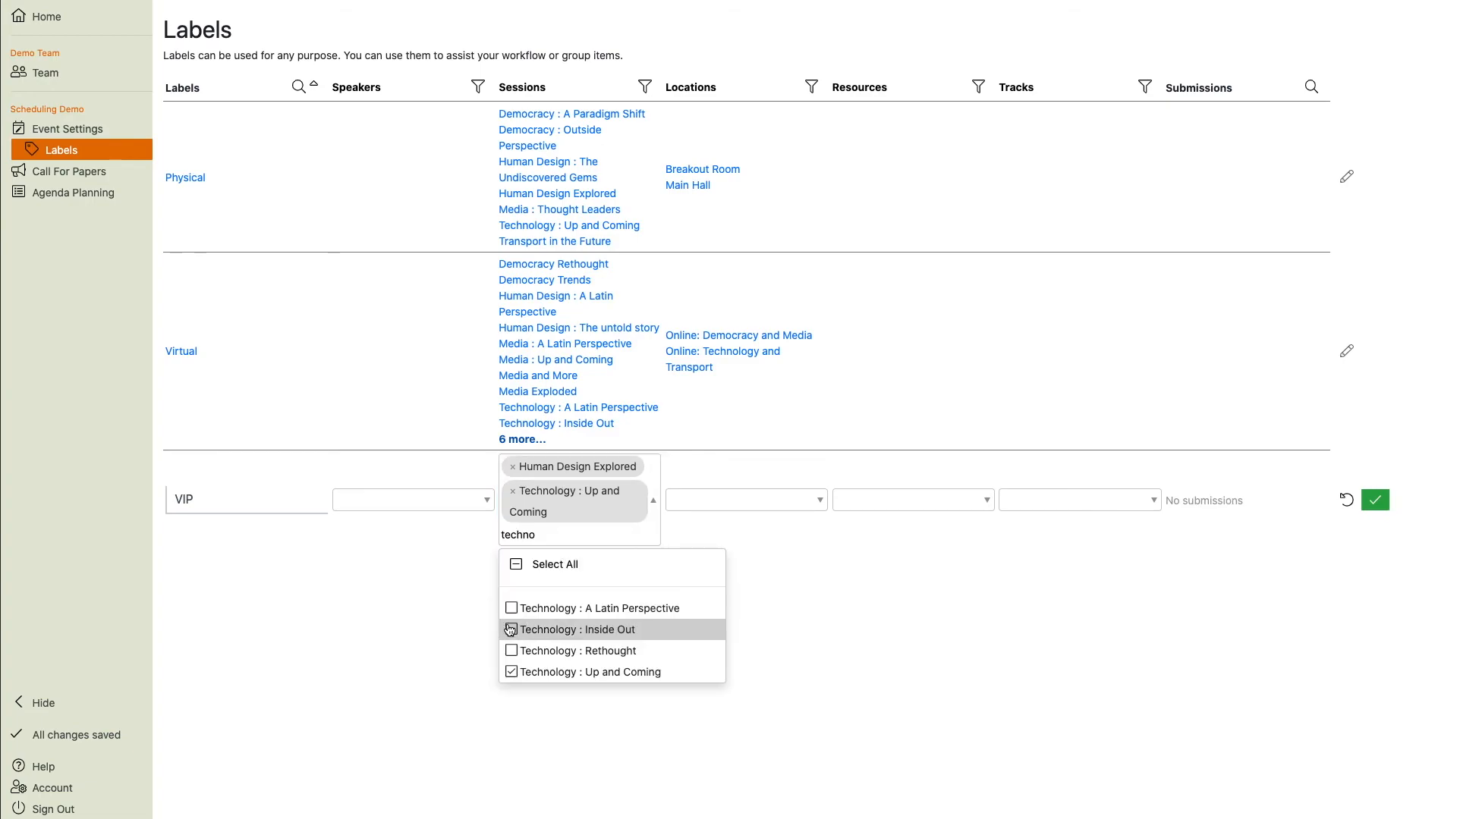
click(1376, 502)
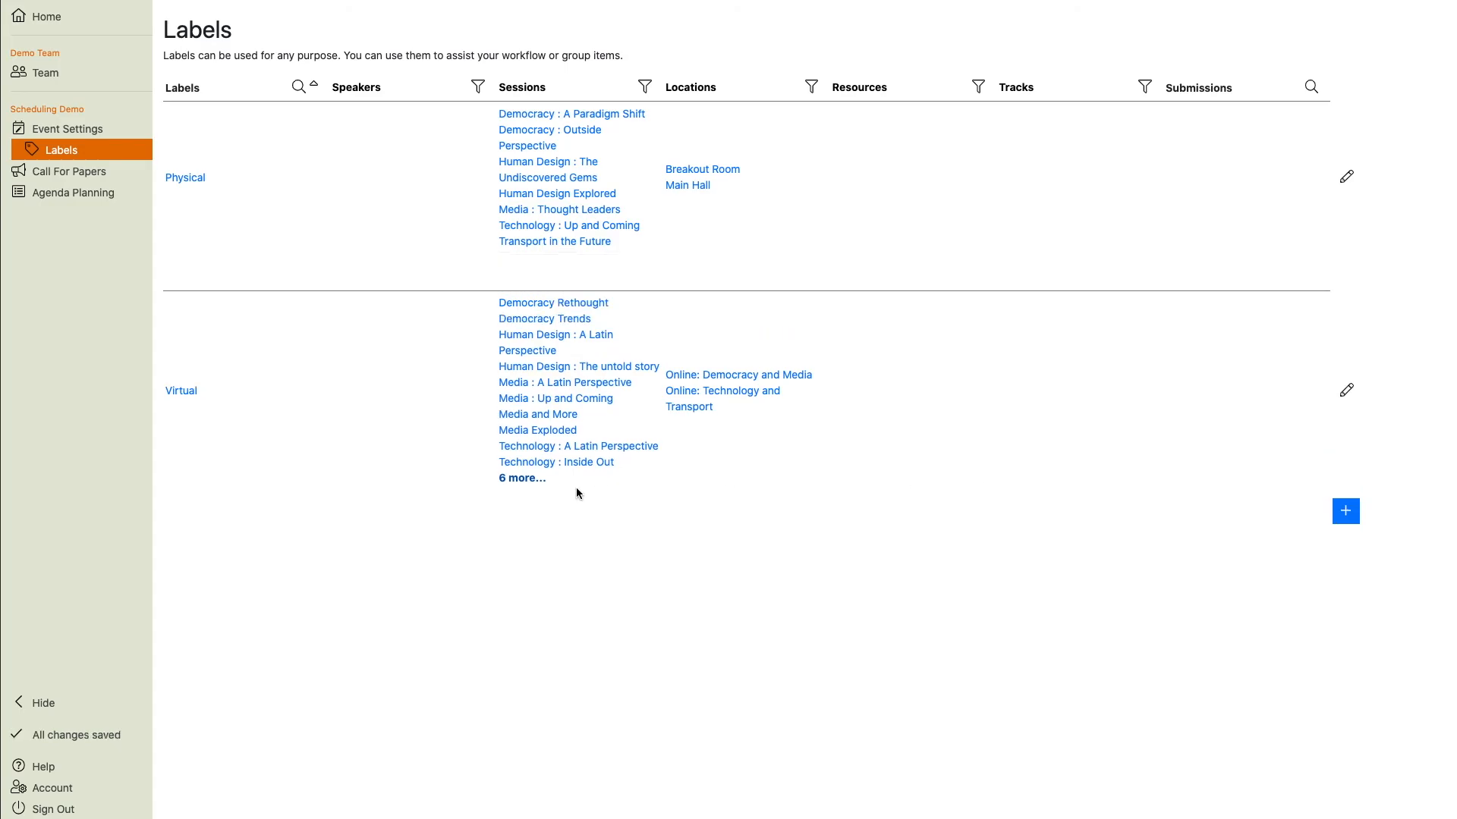
Set the VIP label's concurrency limit to 1.
click(175, 272)
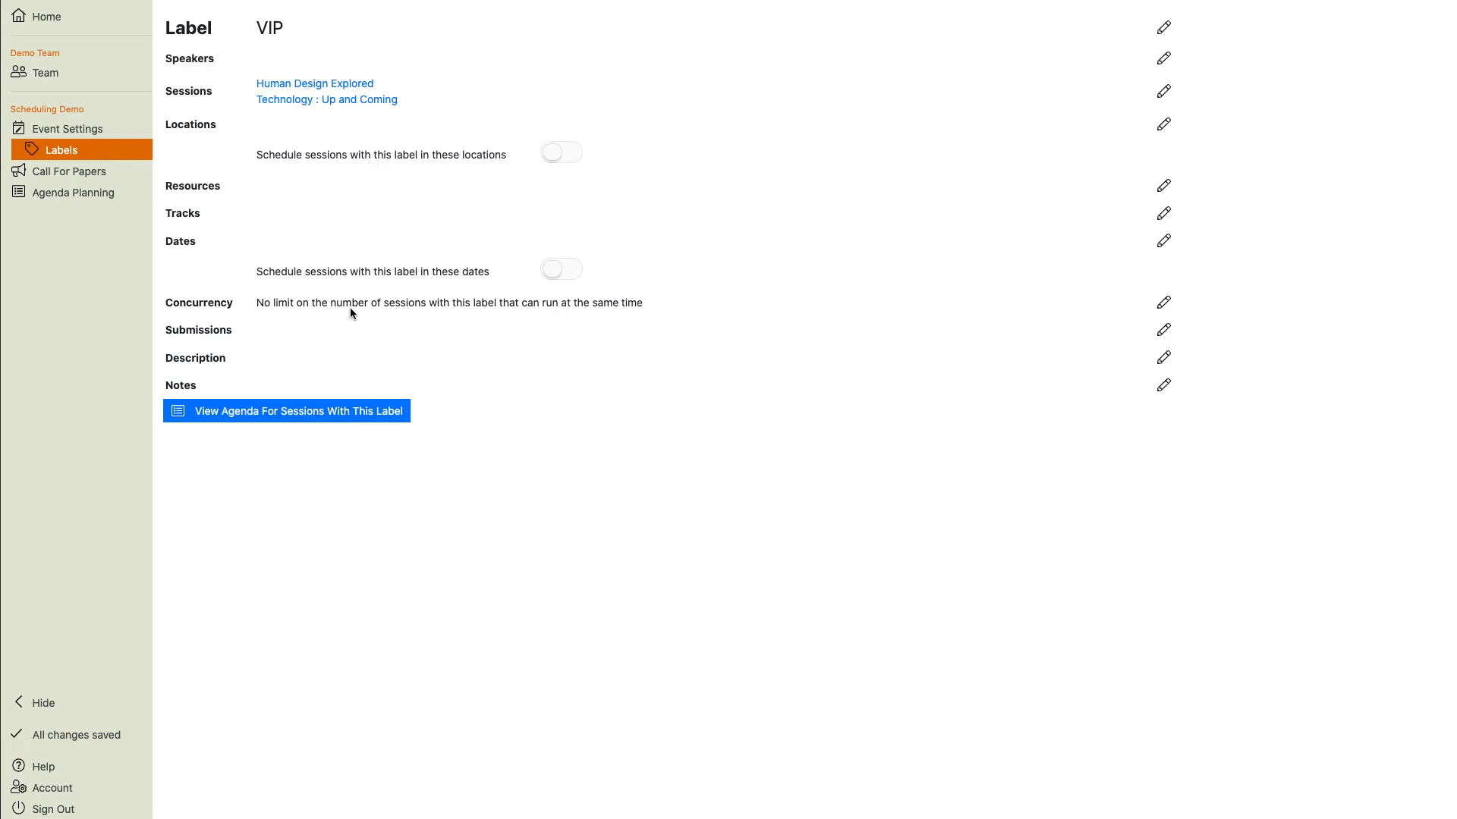
click(1163, 302)
text(1)
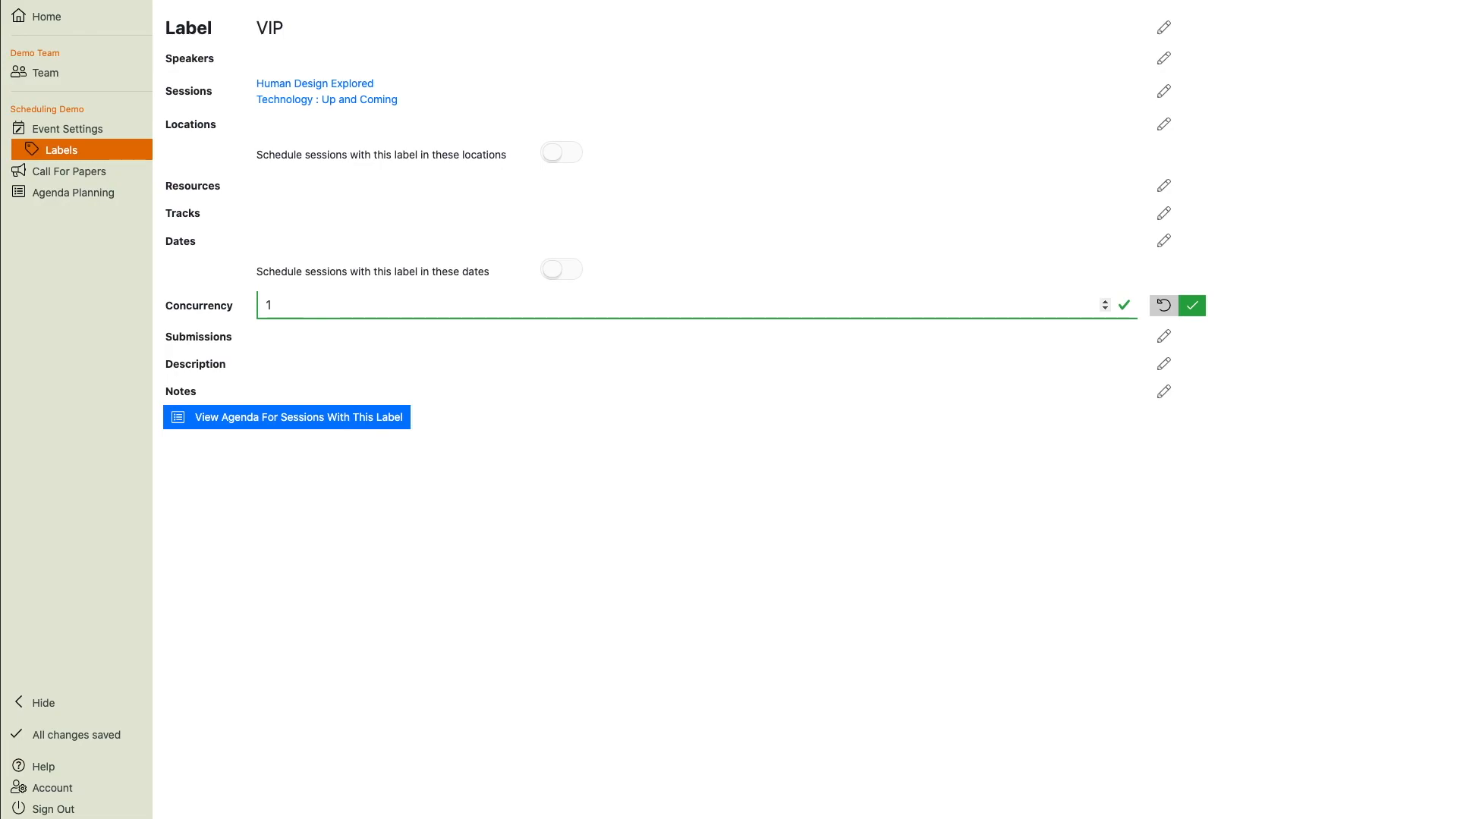
click(1195, 306)
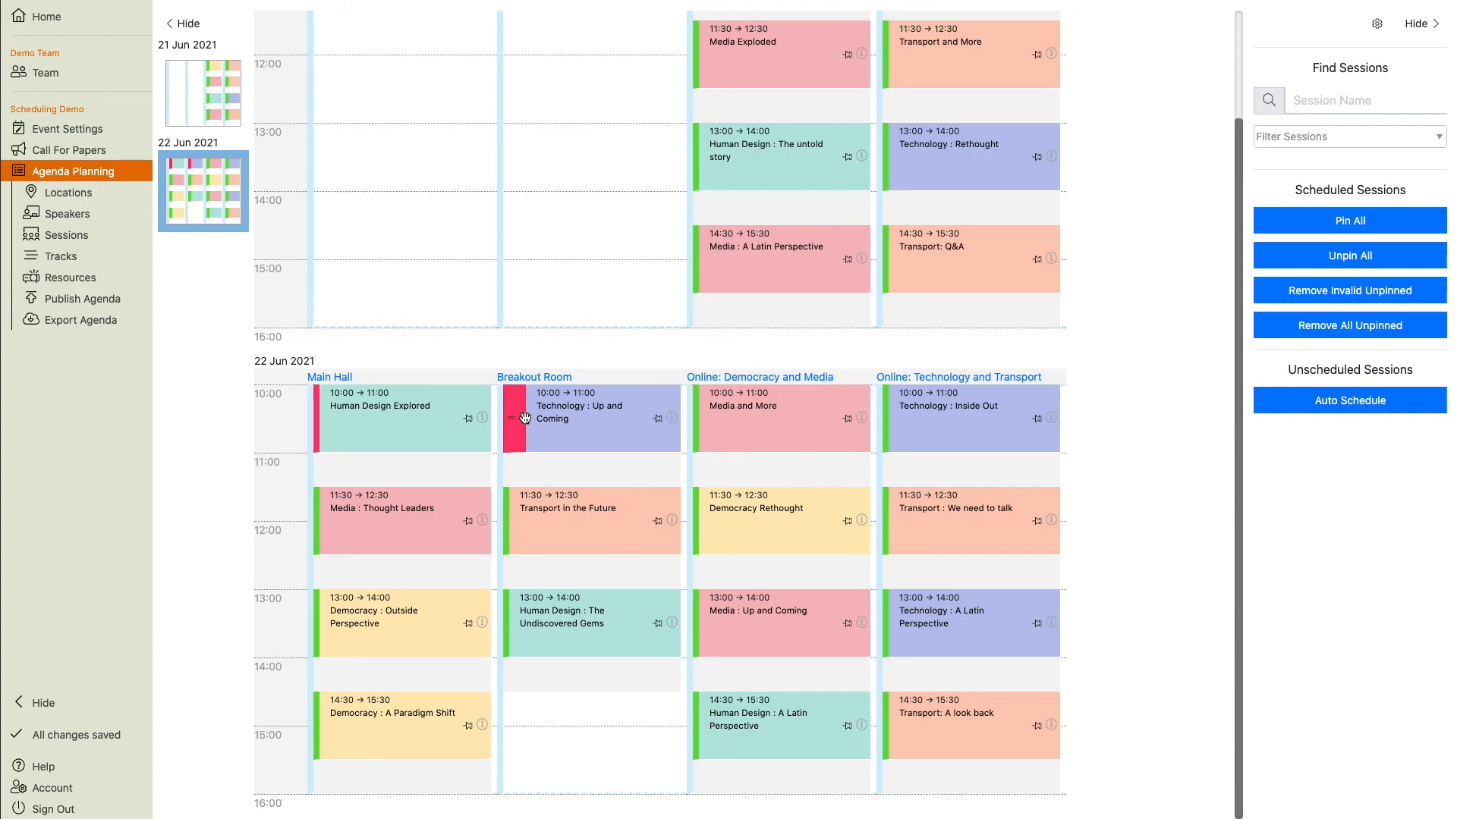
Move Technology : Up and Coming to the Breakout Room on 22 June at 14:30.
drag(517, 413, 524, 697)
scroll(525, 700, up, 3)
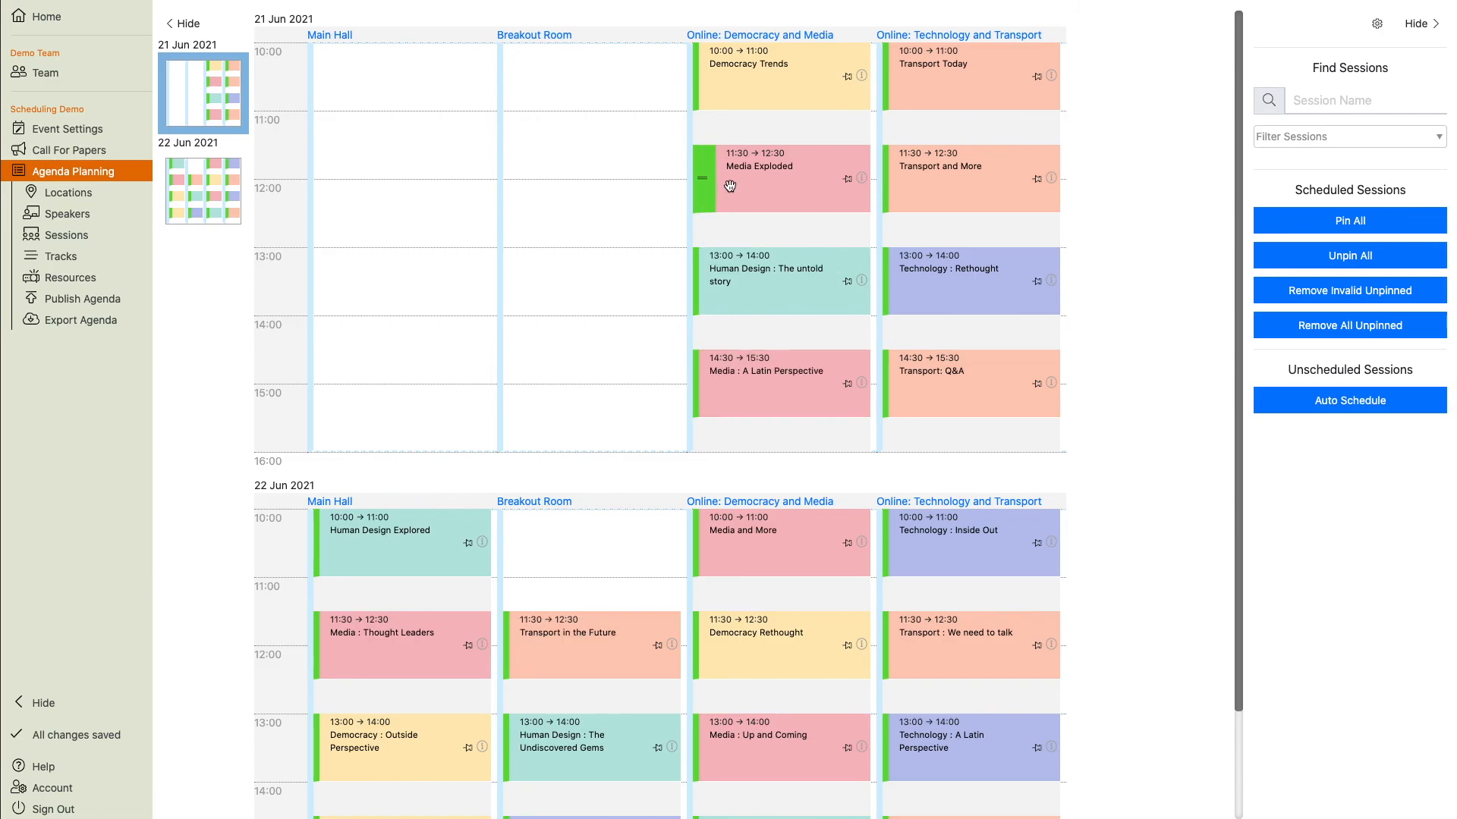
Add a scheduling rule placing Media Exploded after Democracy : Outside Perspective, then return to the agenda.
click(752, 163)
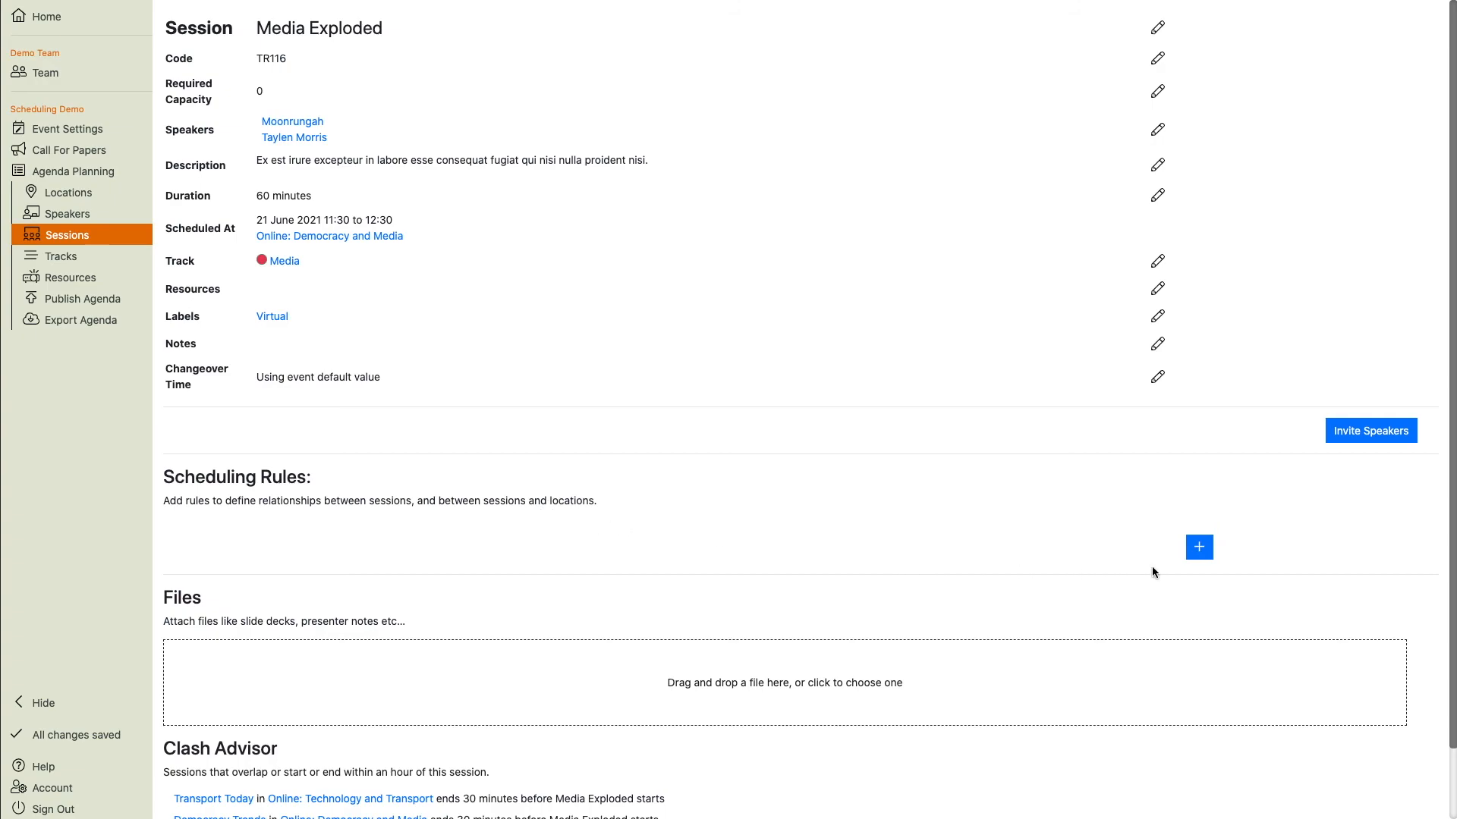
click(1198, 547)
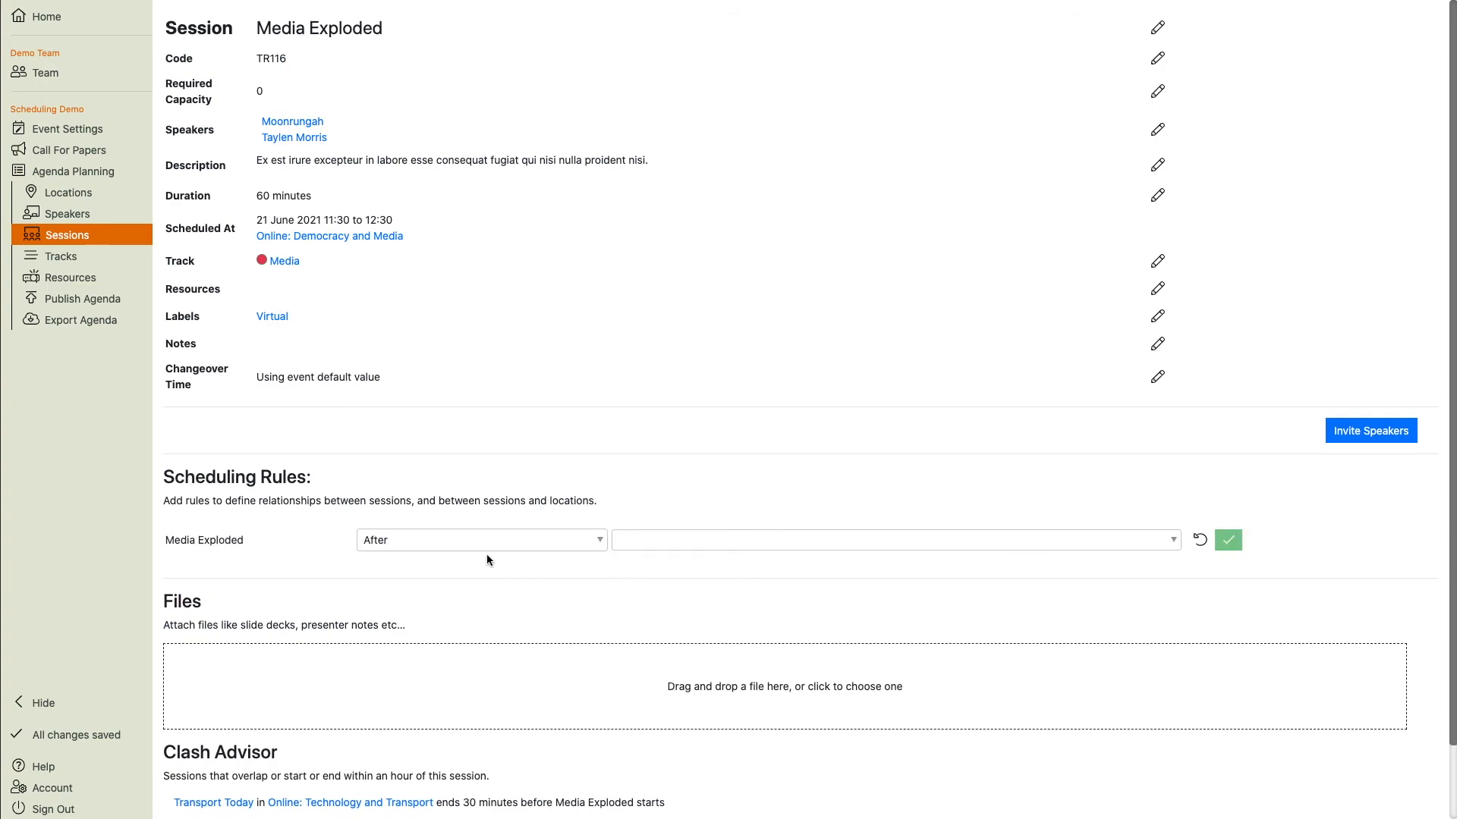
click(691, 539)
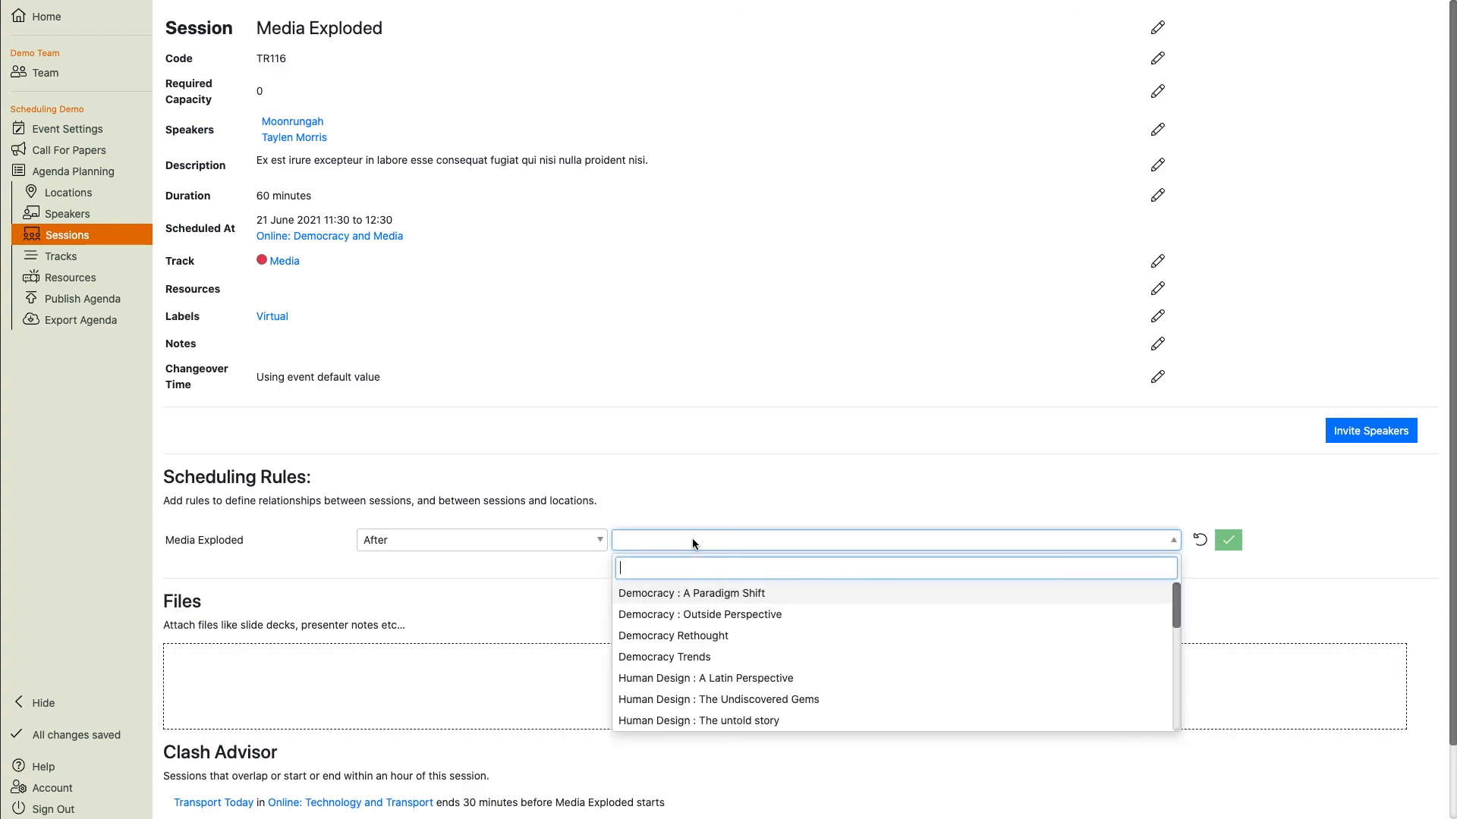
click(696, 615)
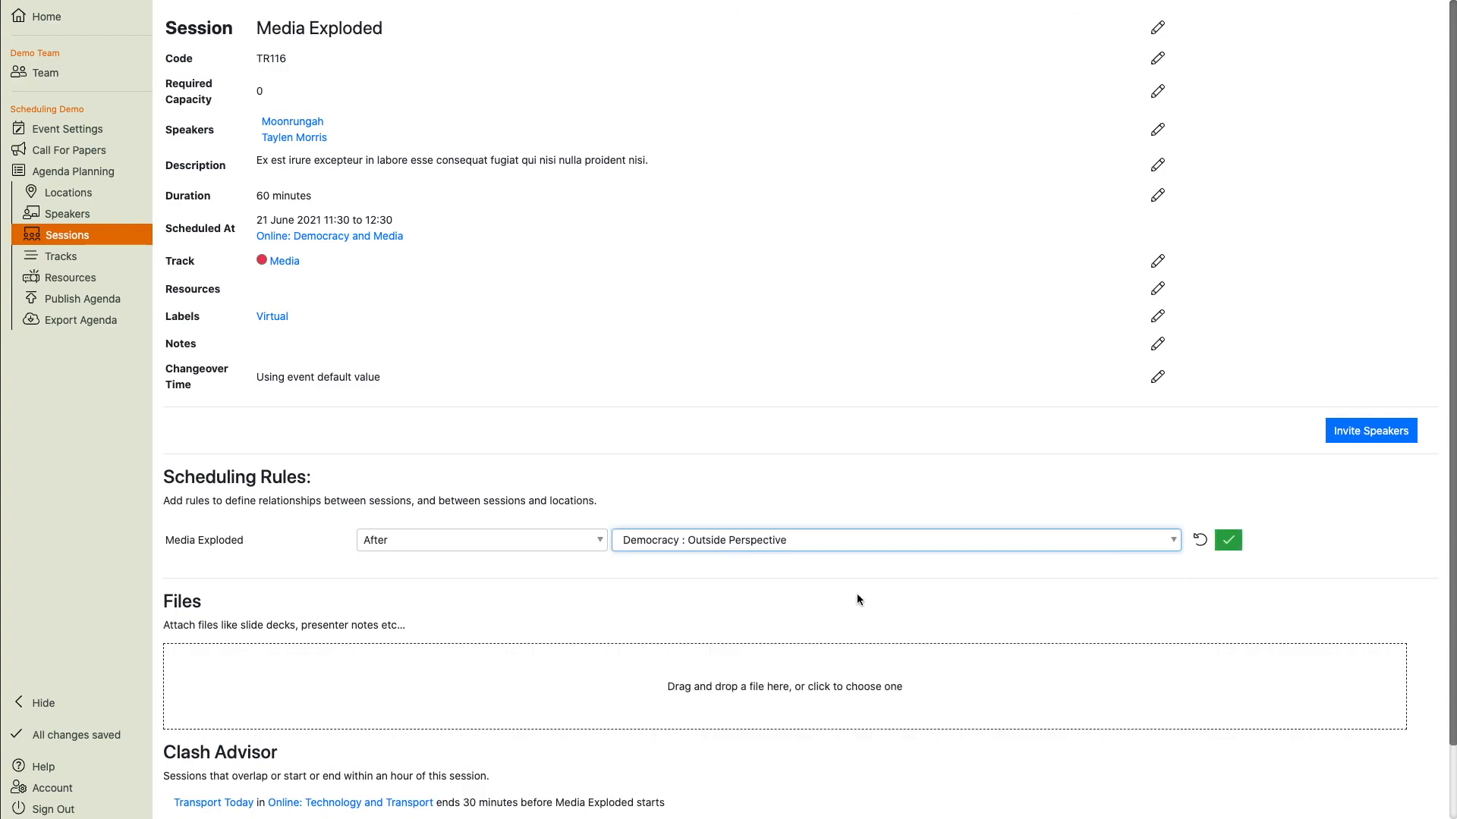
click(1228, 540)
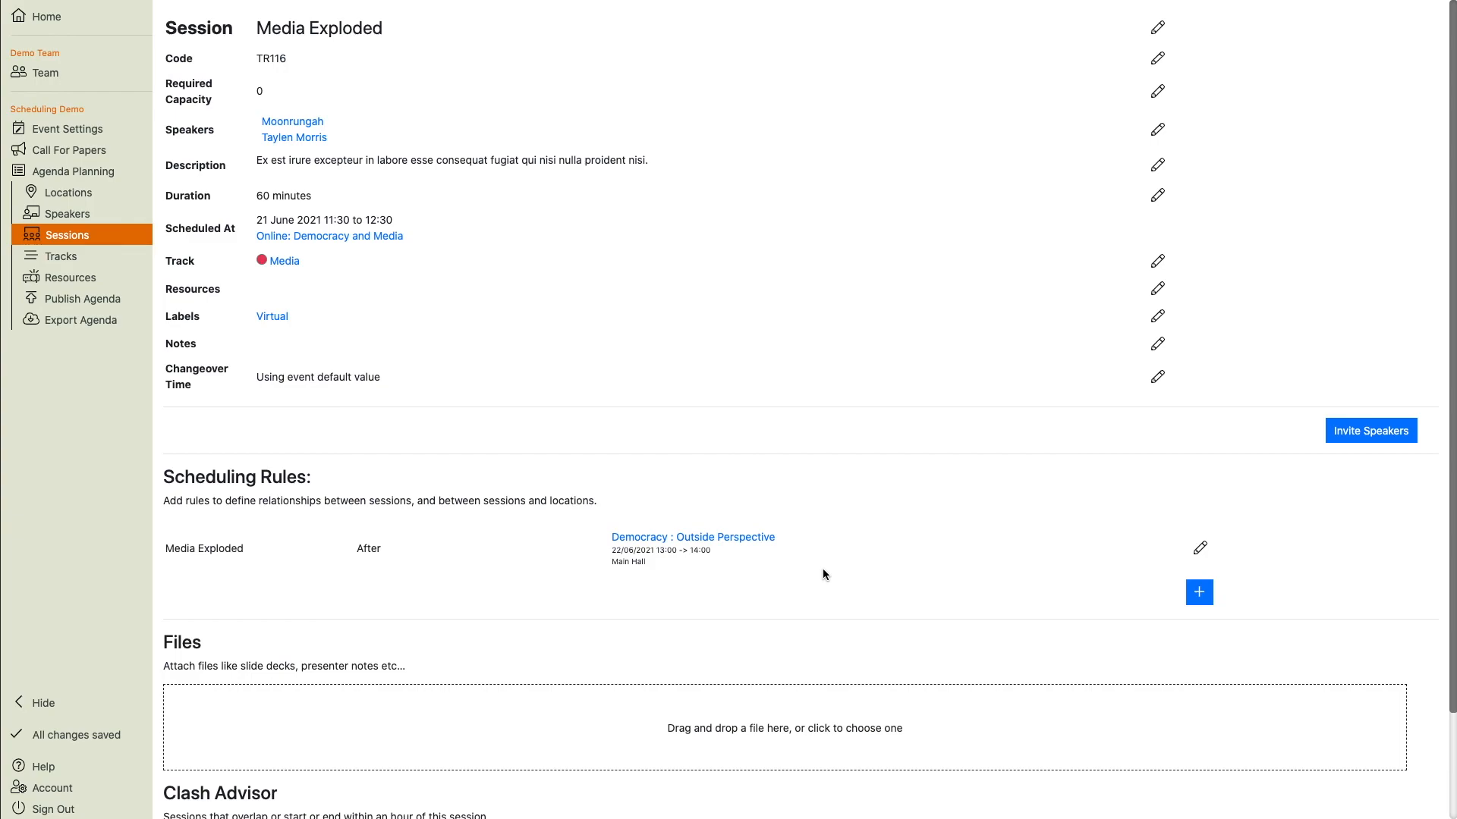
click(95, 170)
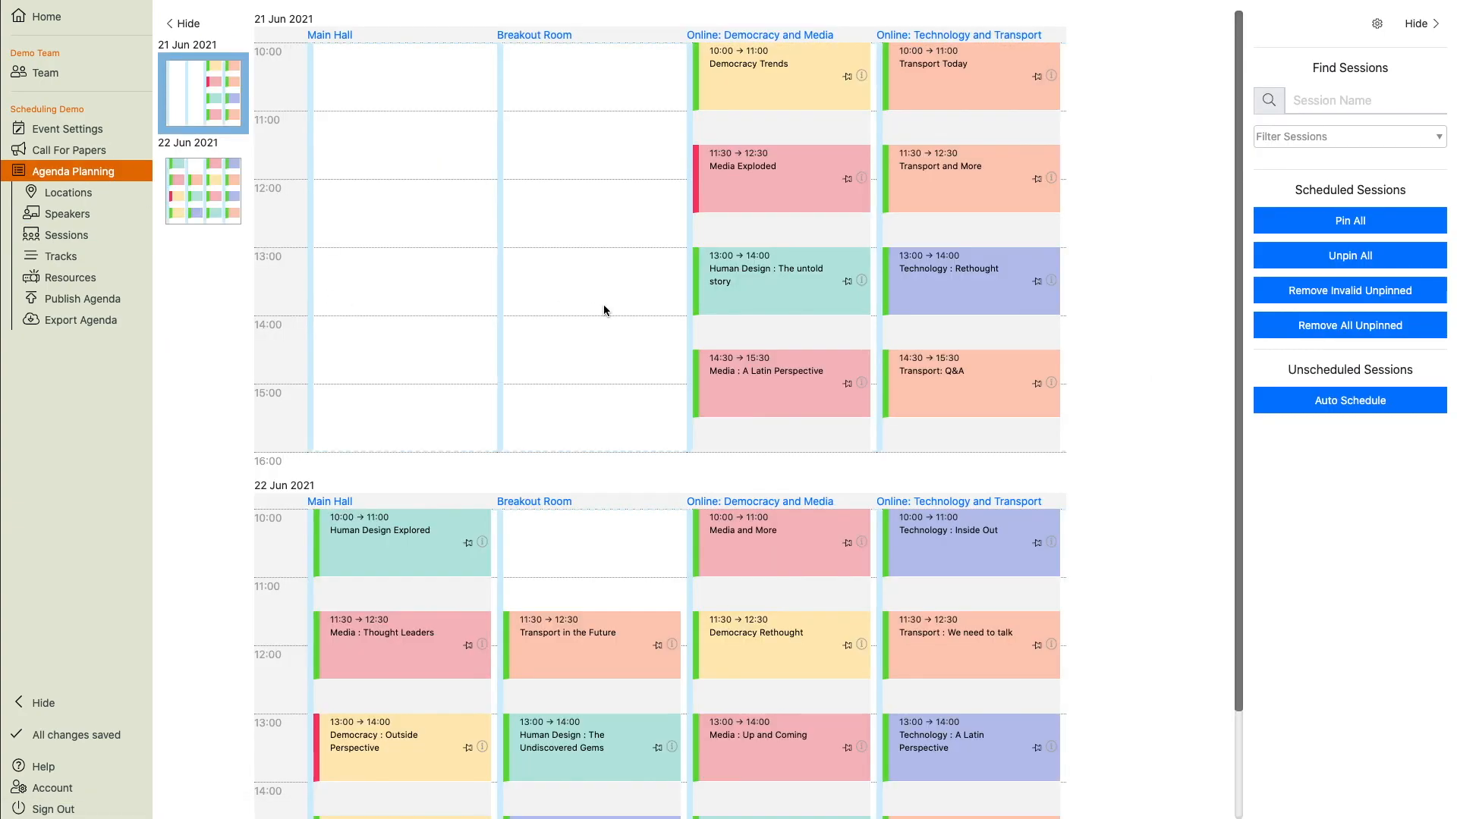